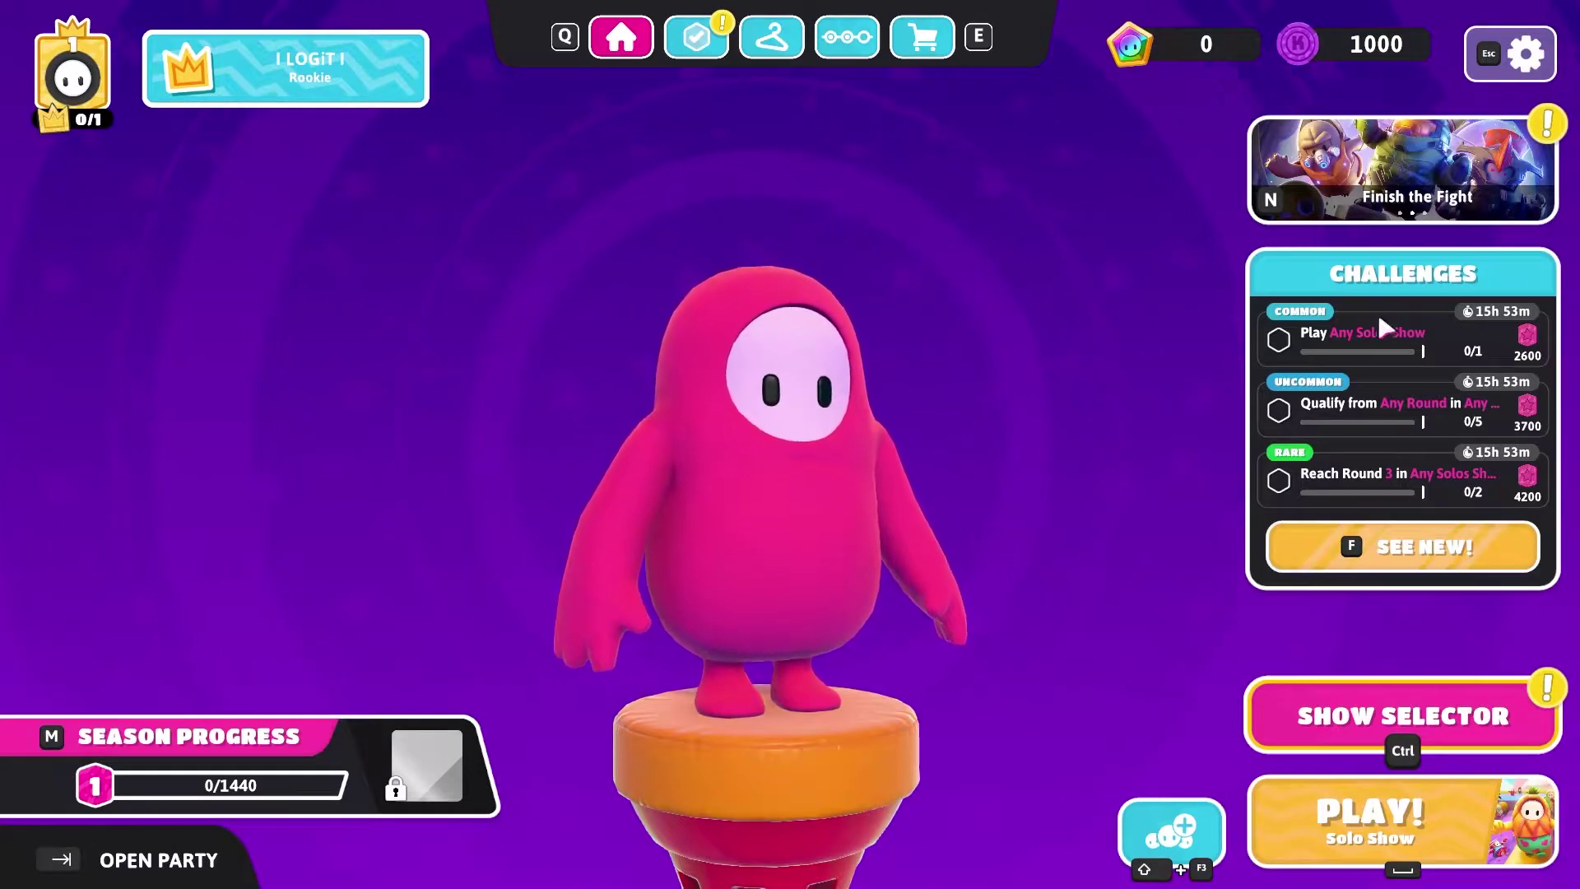
Open Options and check Server Region and Resolution, leaving Europe and 1920x1080 74Hz.
click(1518, 50)
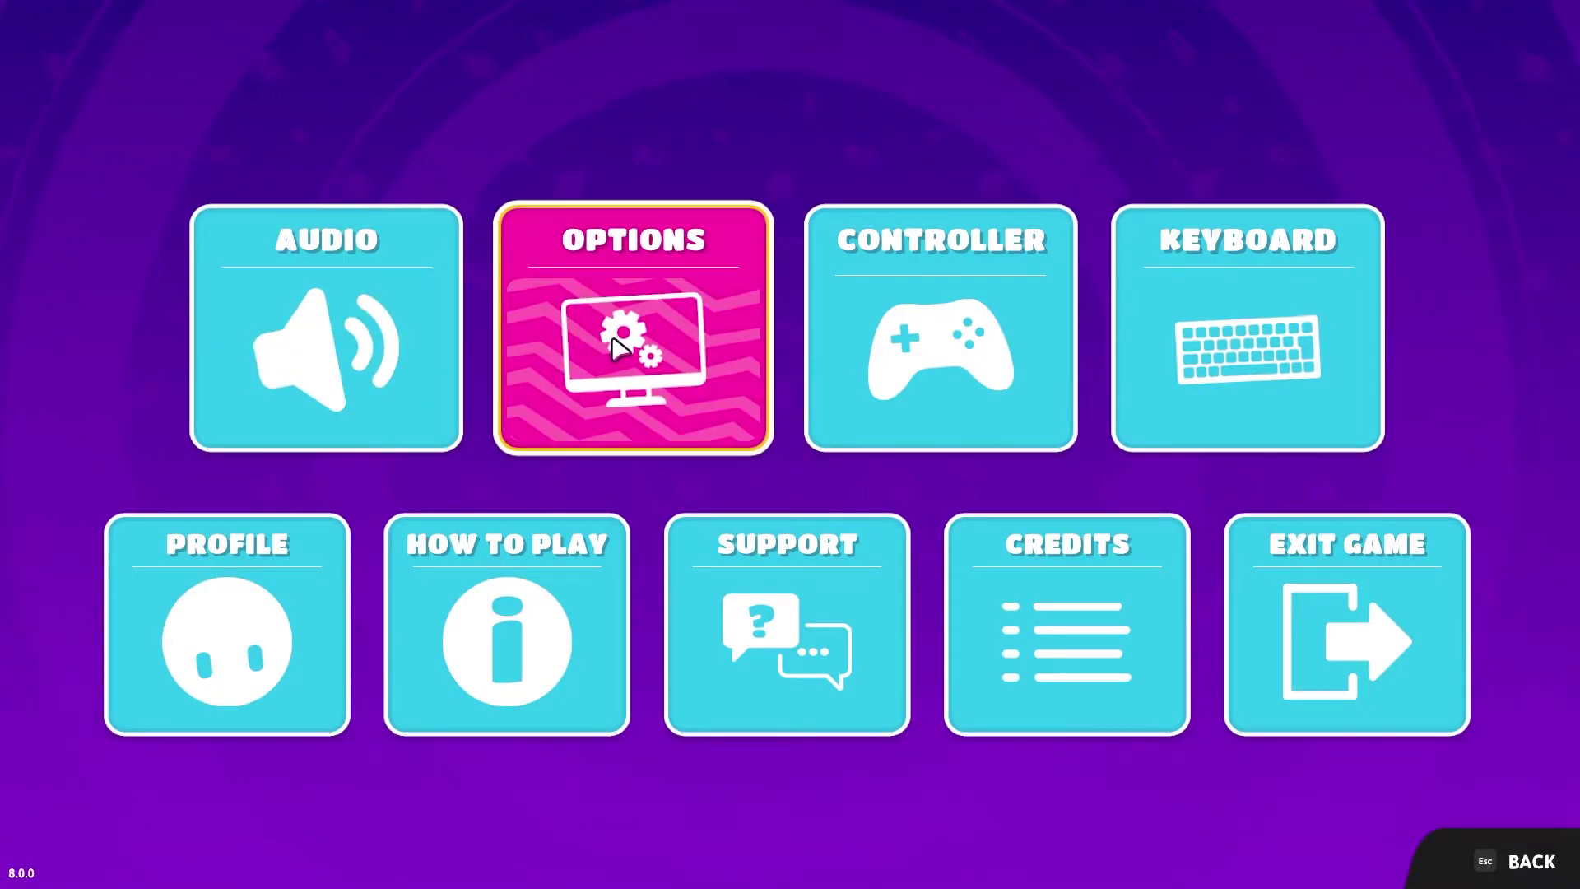
click(614, 340)
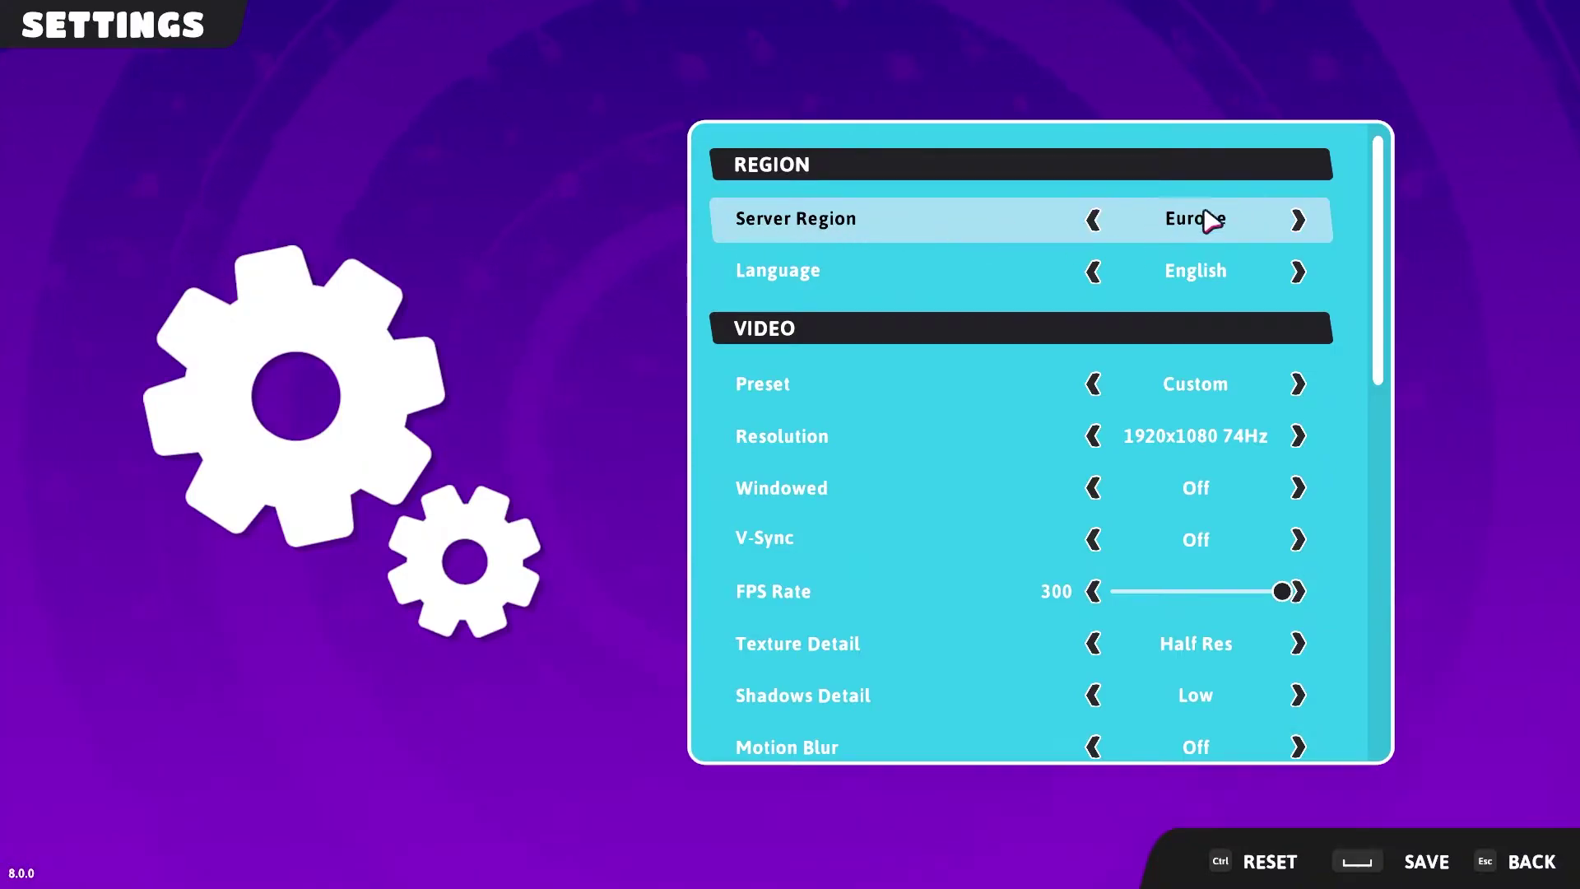
click(1091, 215)
click(1297, 218)
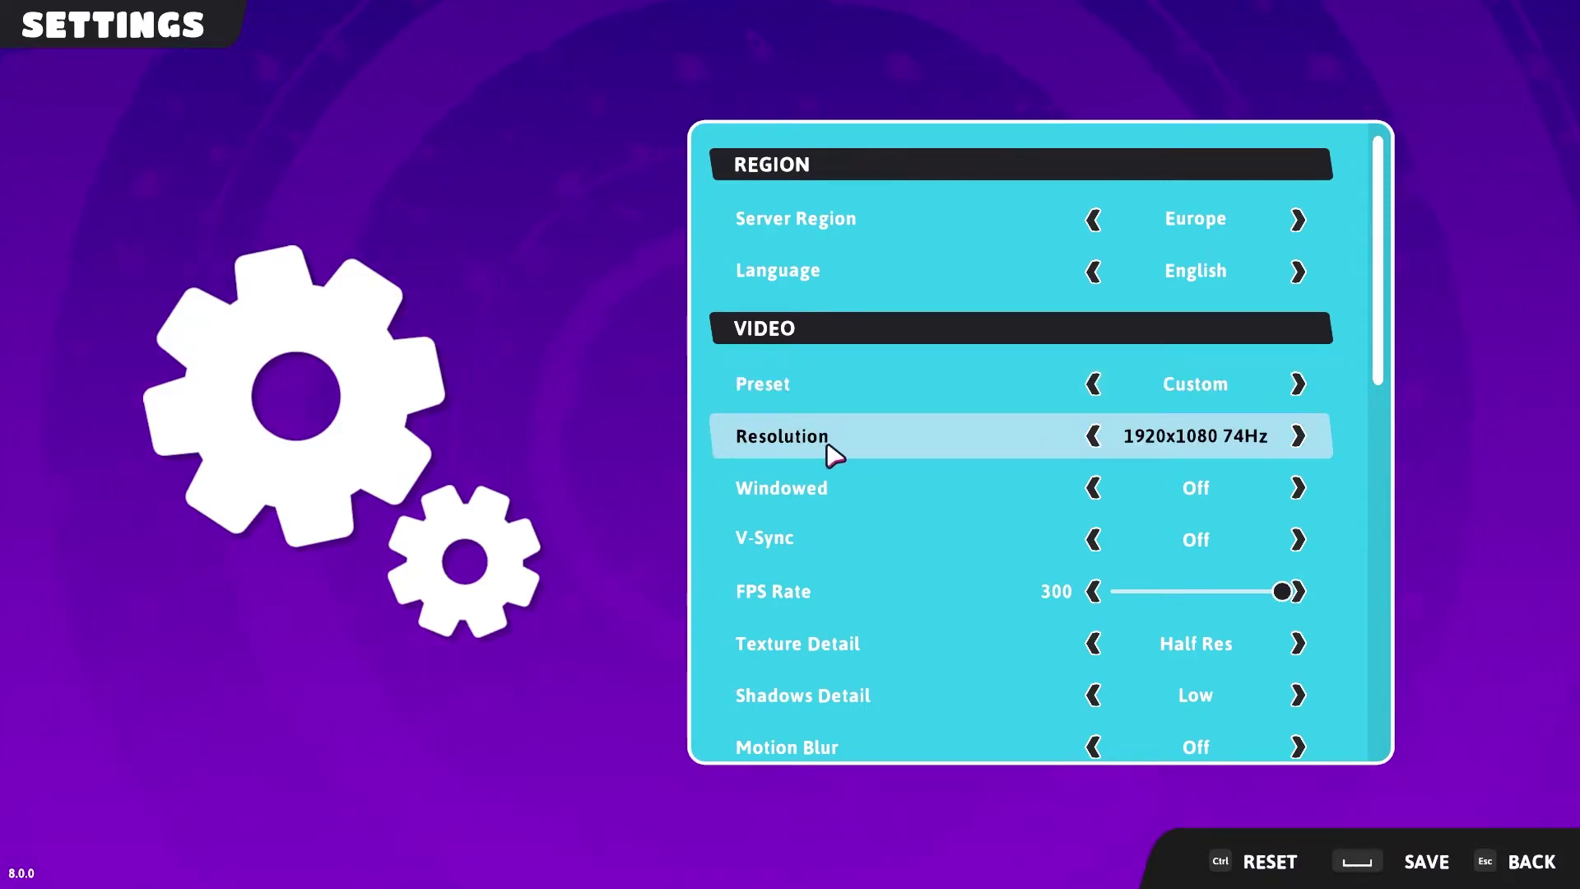
click(1092, 436)
click(1297, 436)
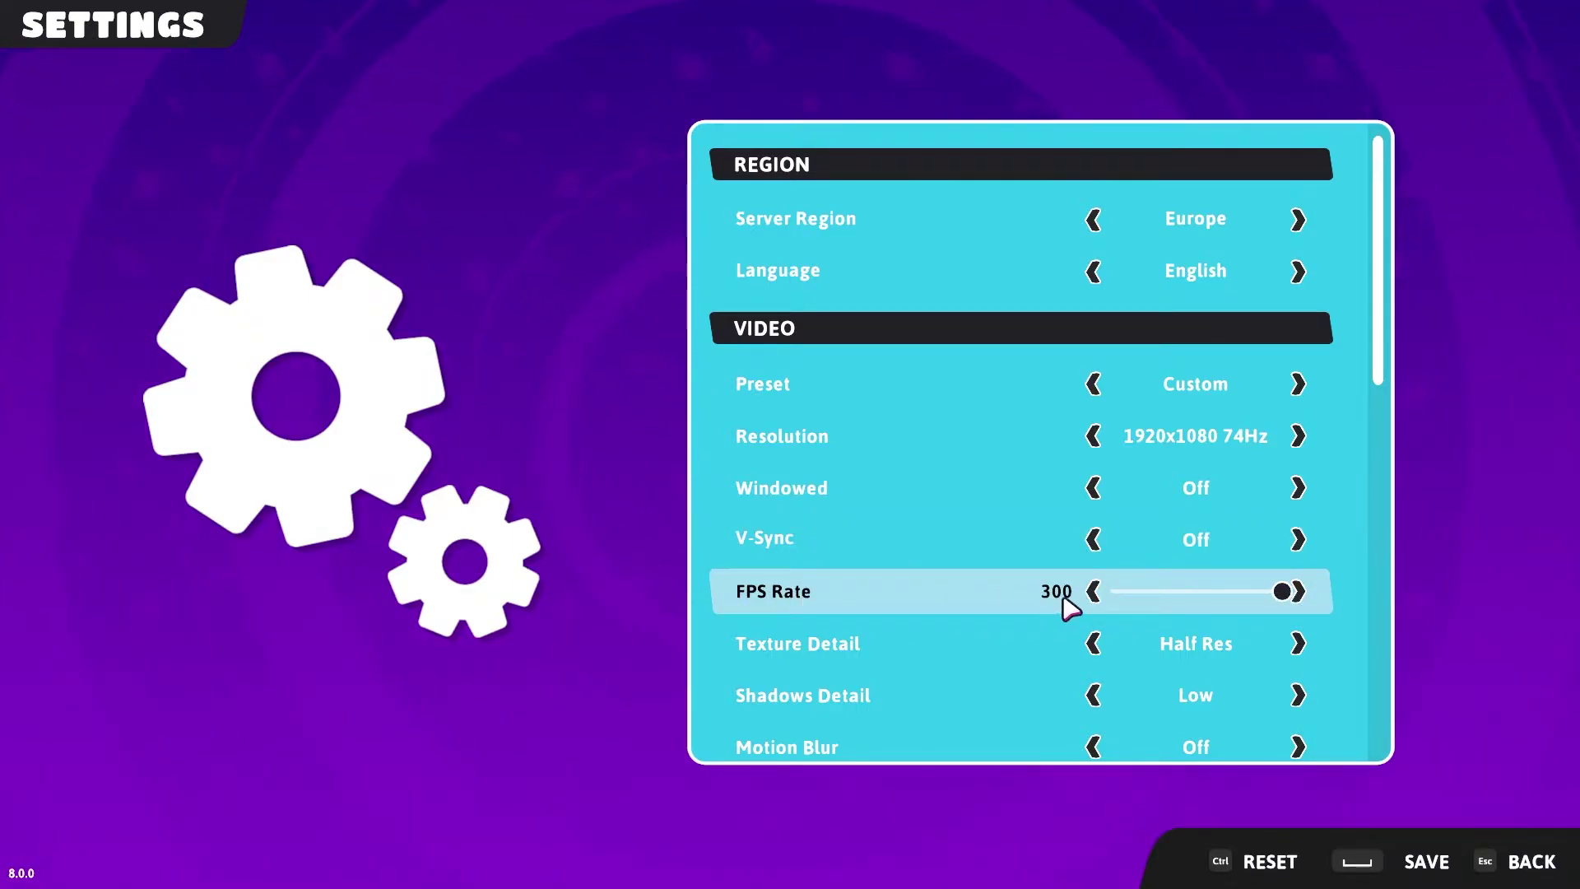
scroll(934, 624, down, 1)
scroll(881, 589, down, 2)
scroll(847, 571, down, 2)
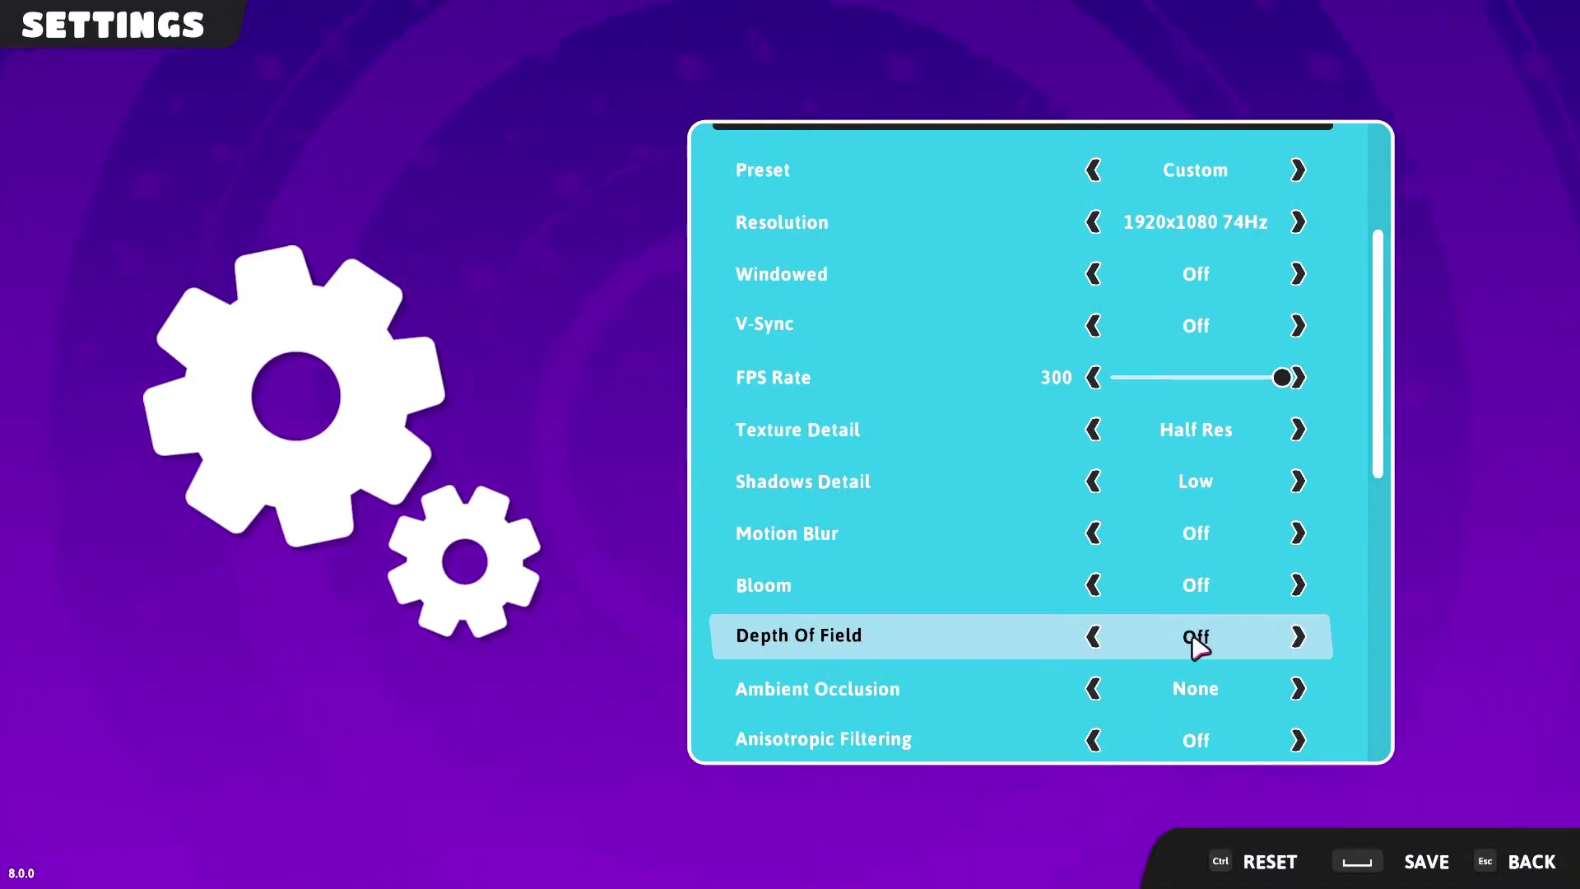
scroll(927, 638, down, 2)
scroll(828, 576, down, 2)
scroll(865, 543, down, 2)
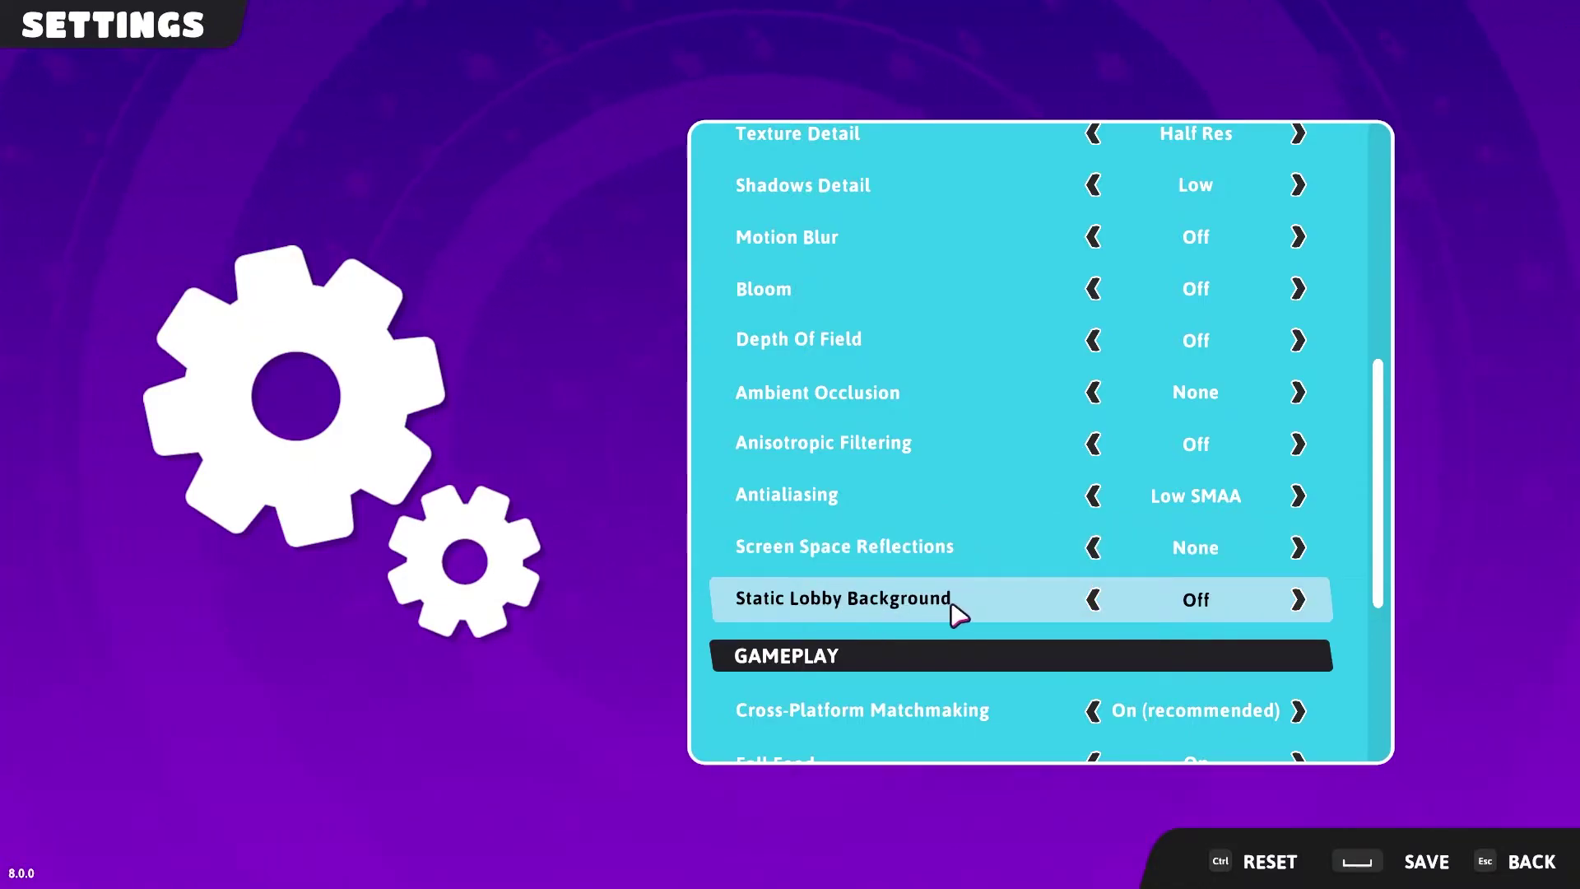
scroll(1111, 604, down, 3)
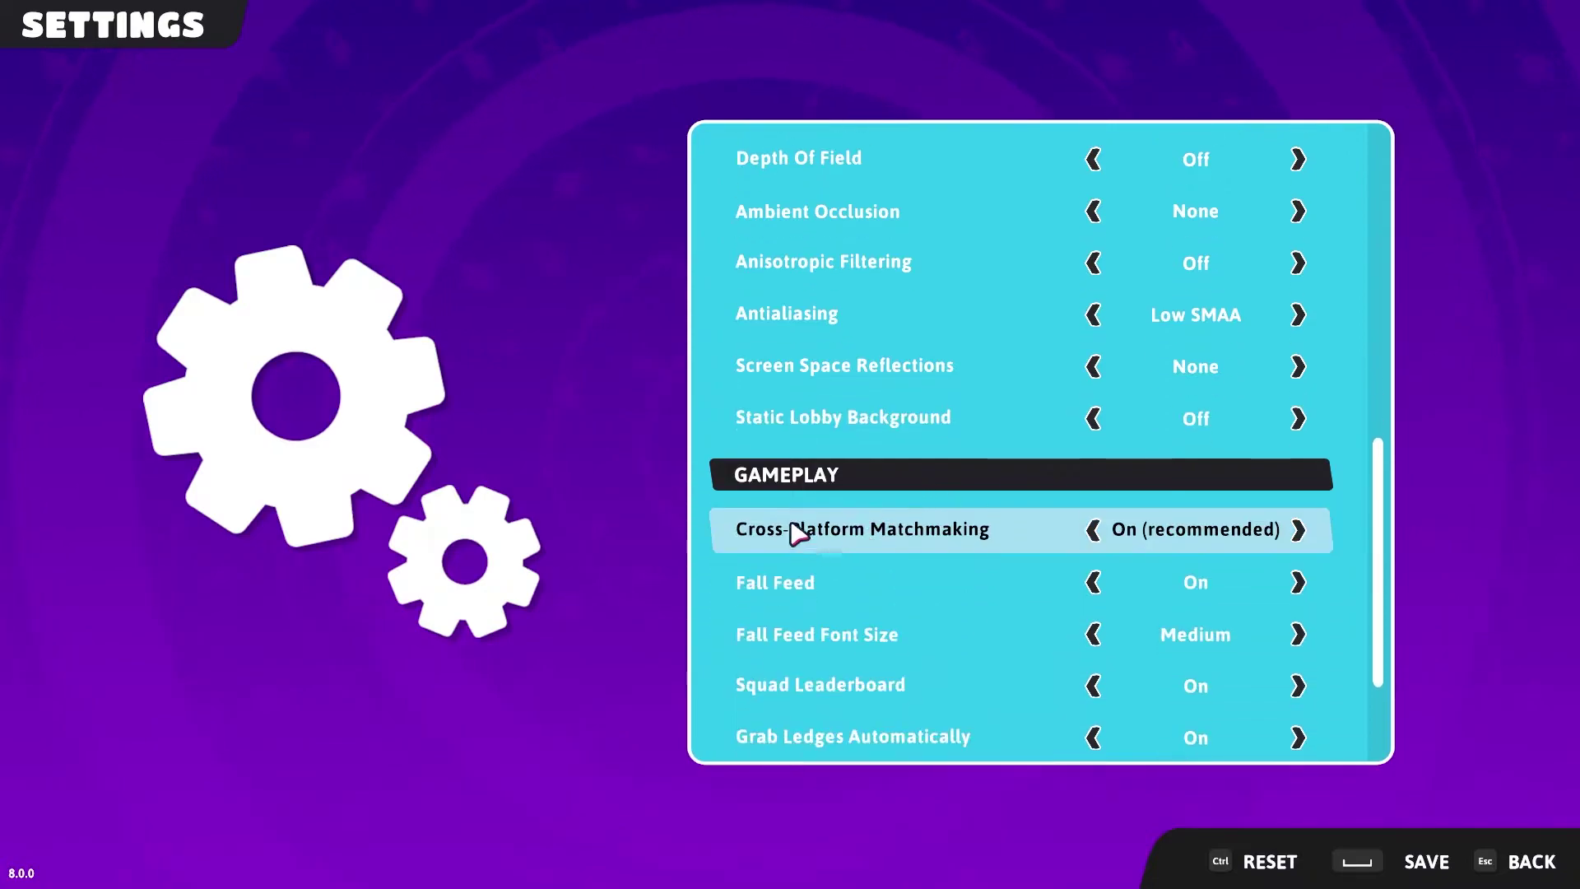
scroll(852, 487, down, 2)
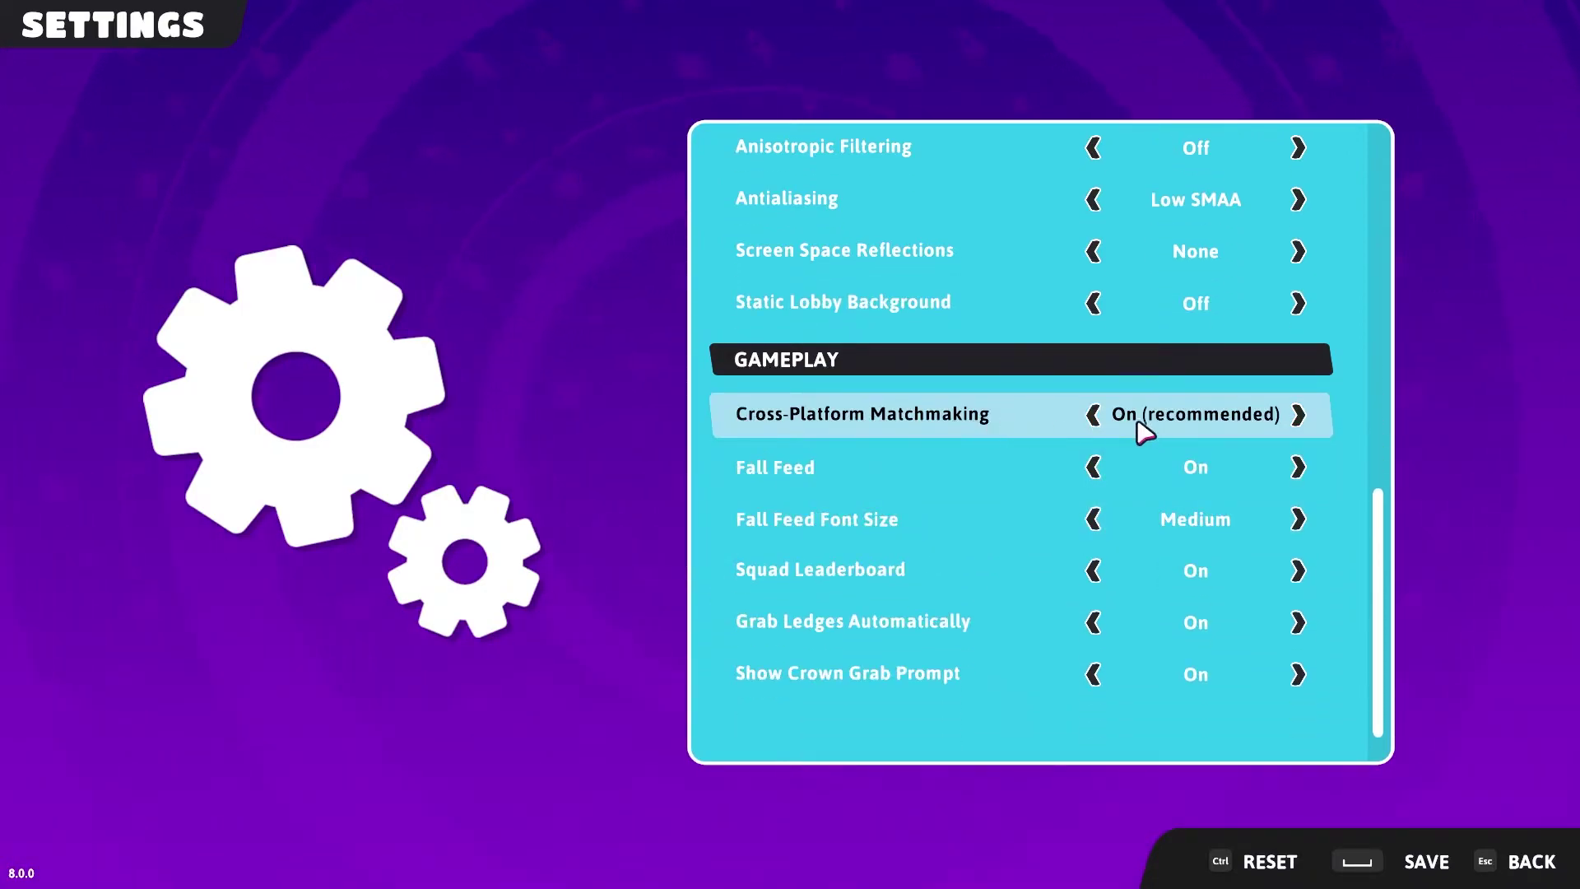
scroll(774, 451, down, 1)
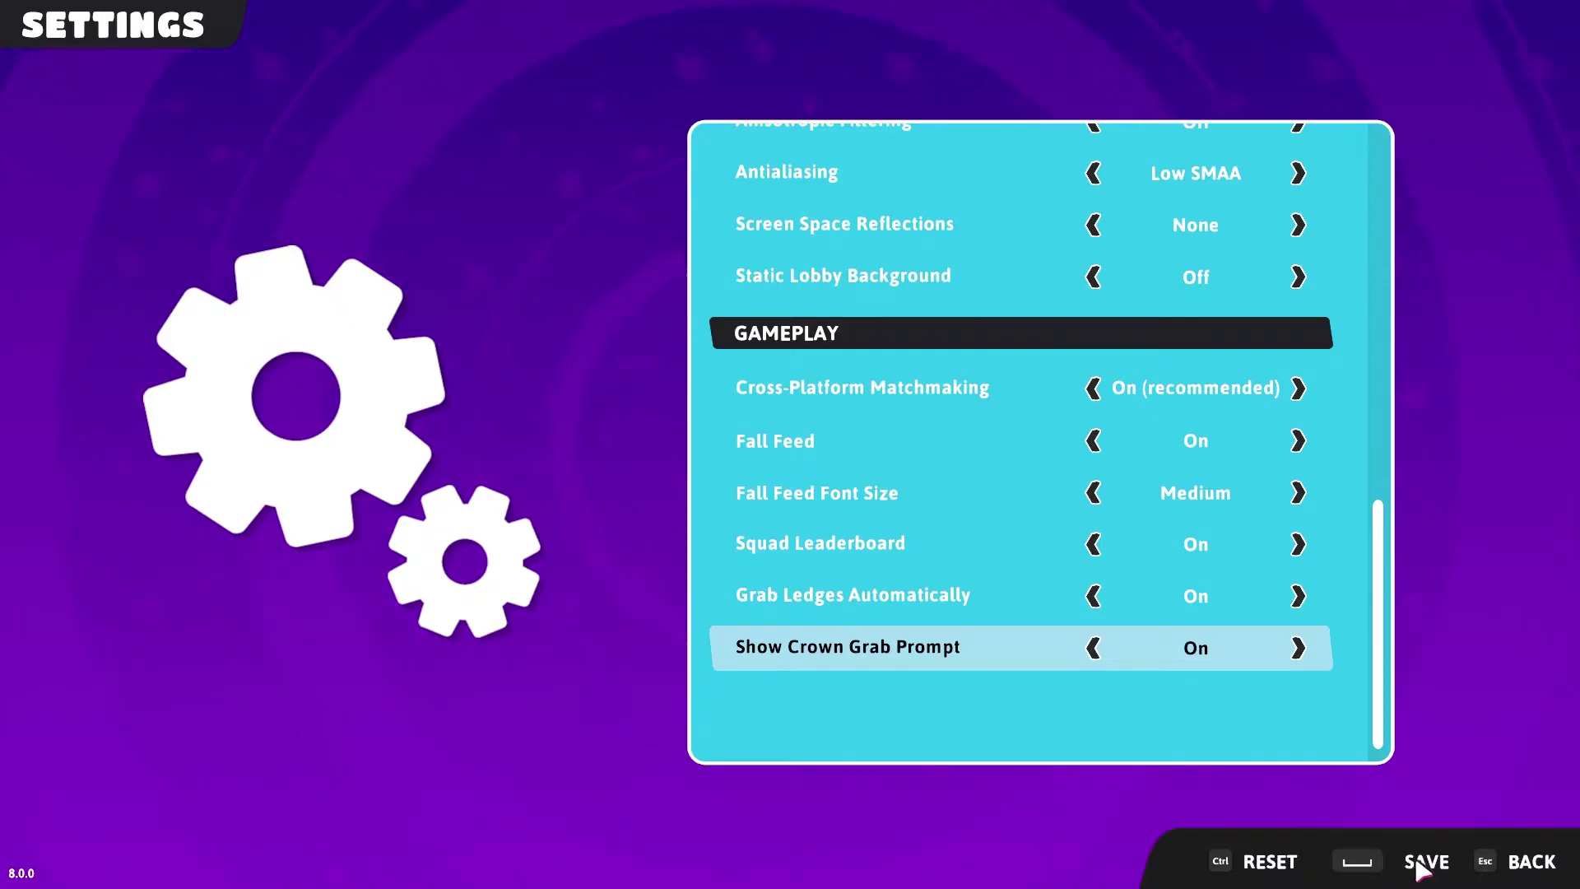
Save the graphics settings and close the settings screen.
click(1522, 867)
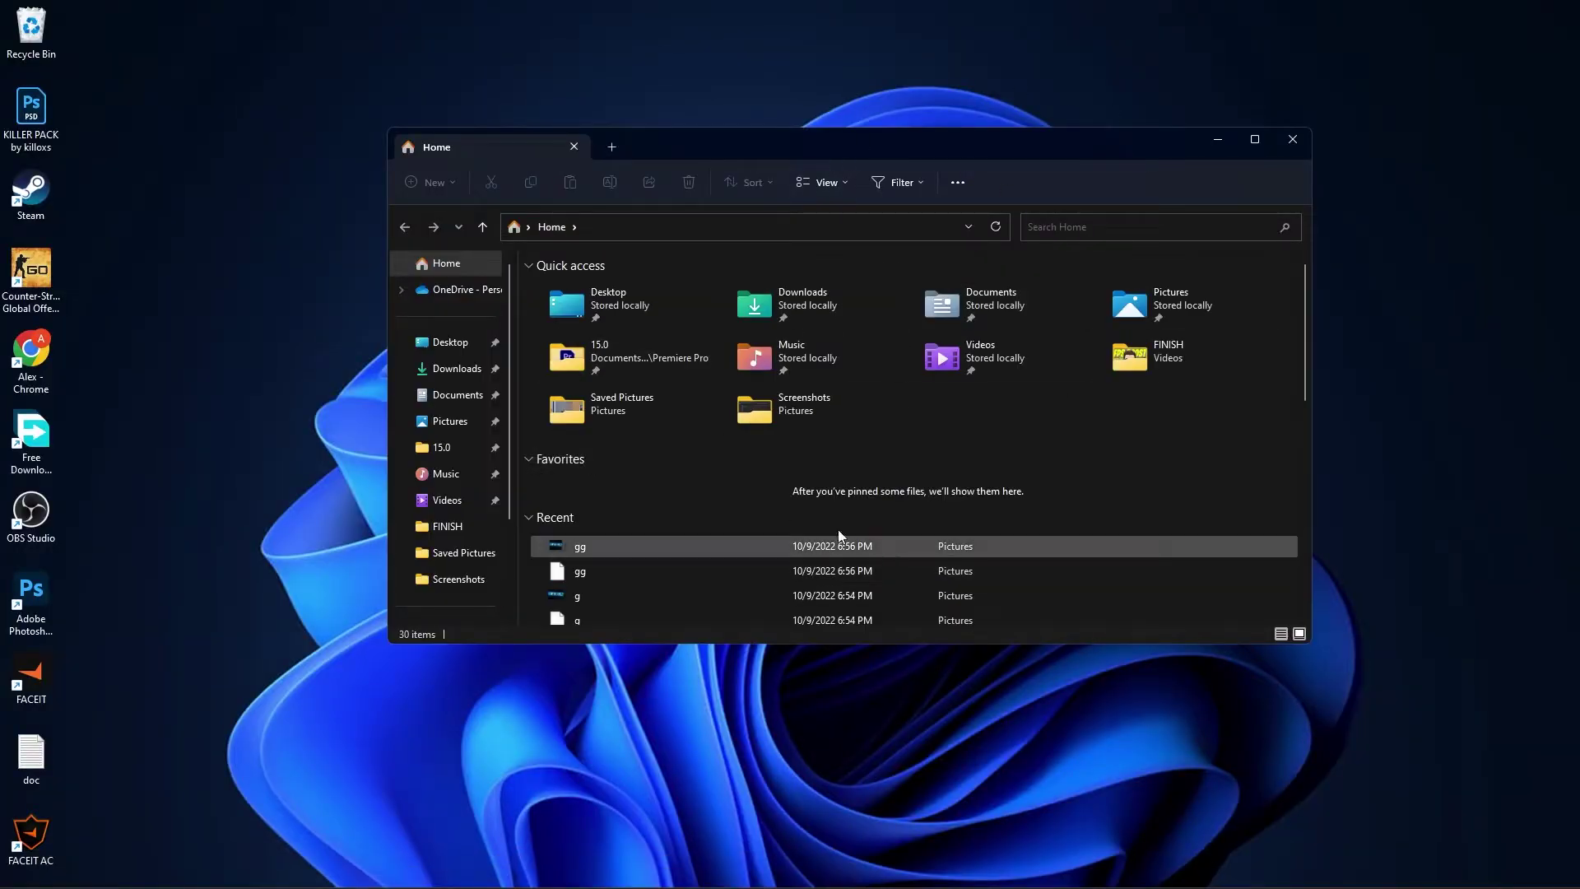
scroll(459, 487, down, 4)
scroll(457, 580, down, 1)
Navigate to D:\FallGuys and bring up the context menu for FallGuysEACLauncher.
click(458, 579)
click(556, 344)
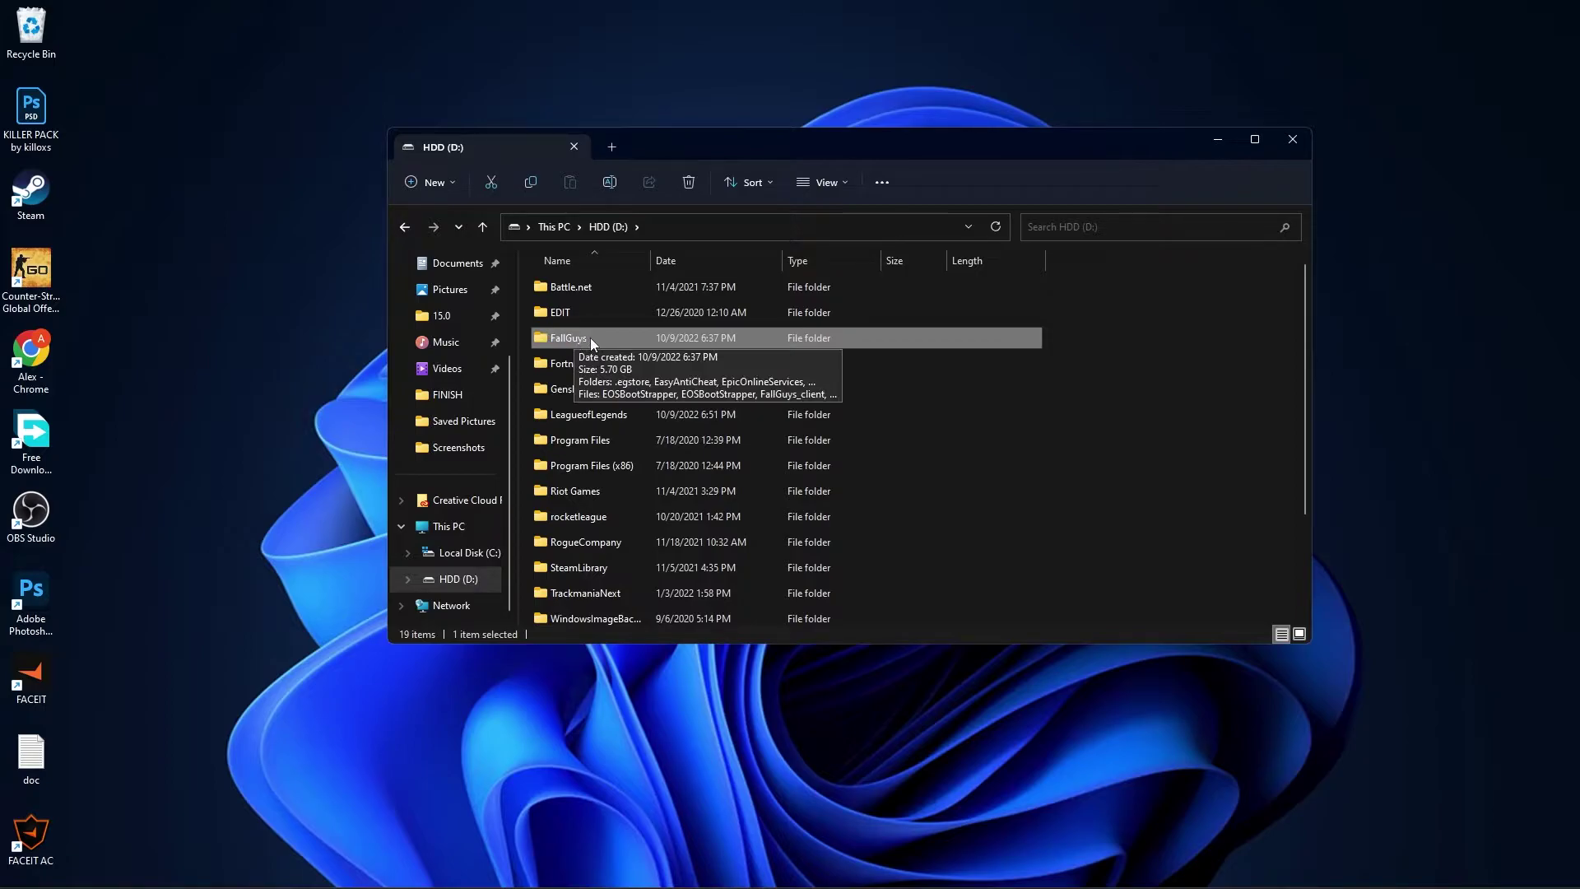
double_click(588, 338)
scroll(662, 488, down, 1)
click(618, 486)
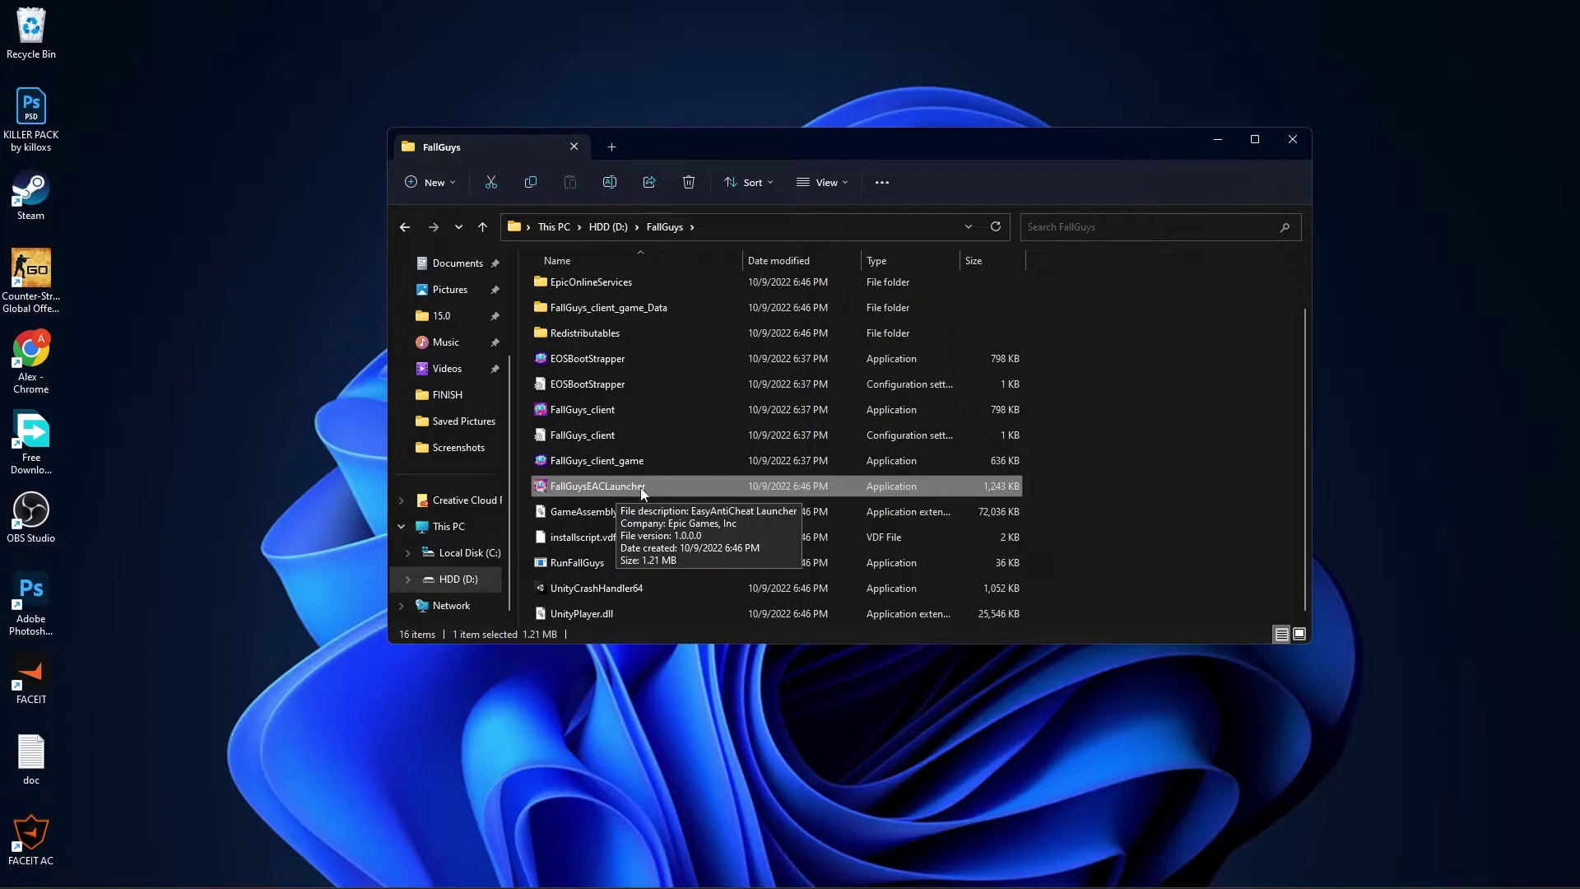
right_click(608, 490)
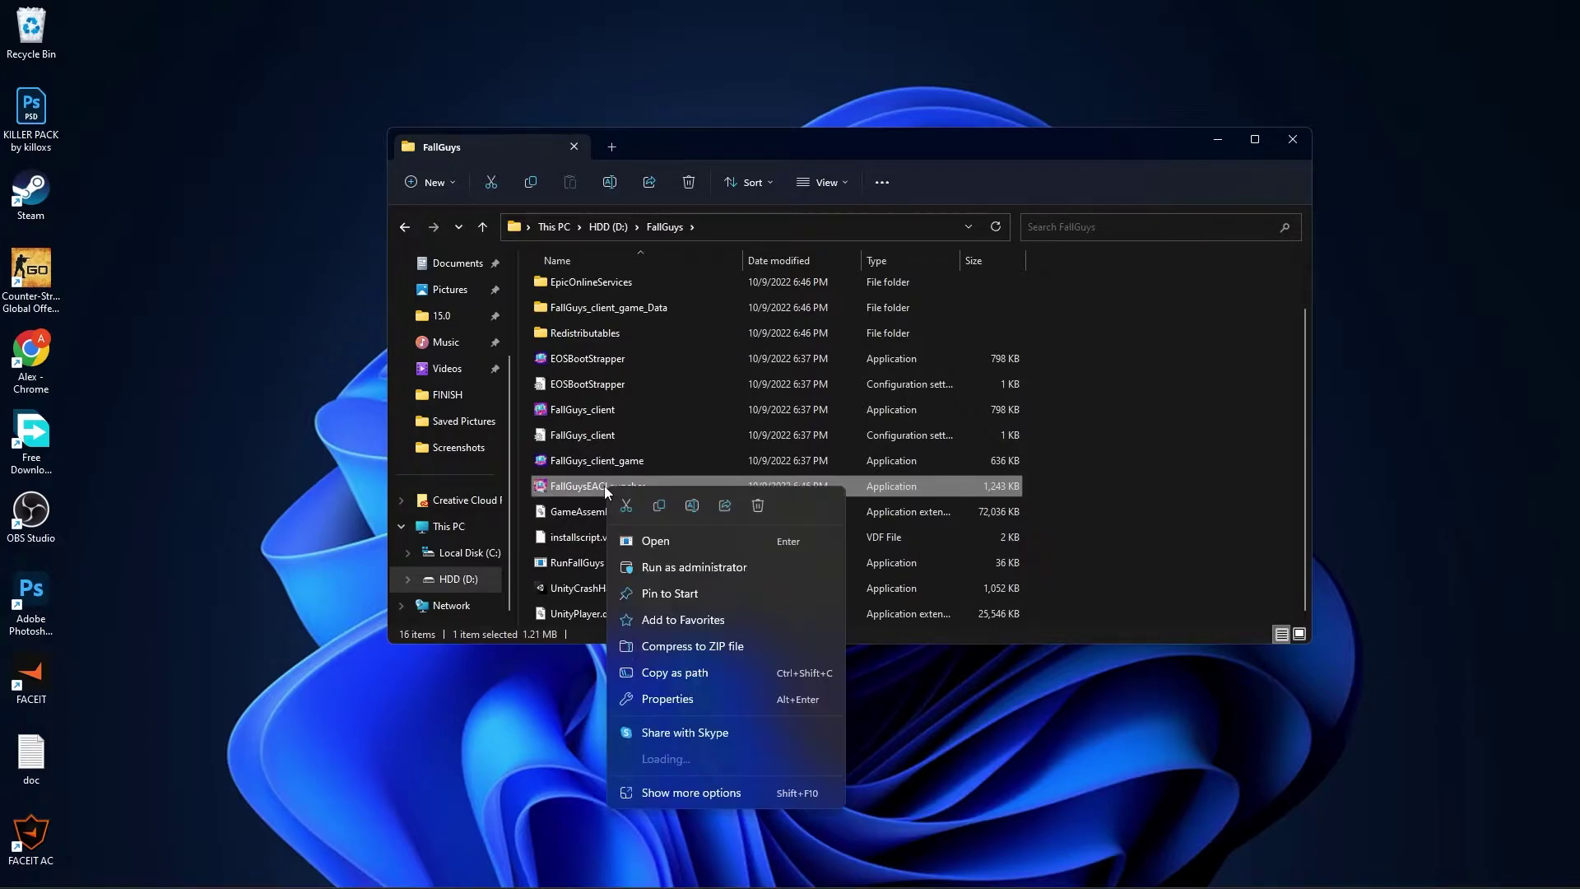
In FallGuysEACLauncher's Compatibility settings, enable Override high DPI scaling and apply.
click(692, 701)
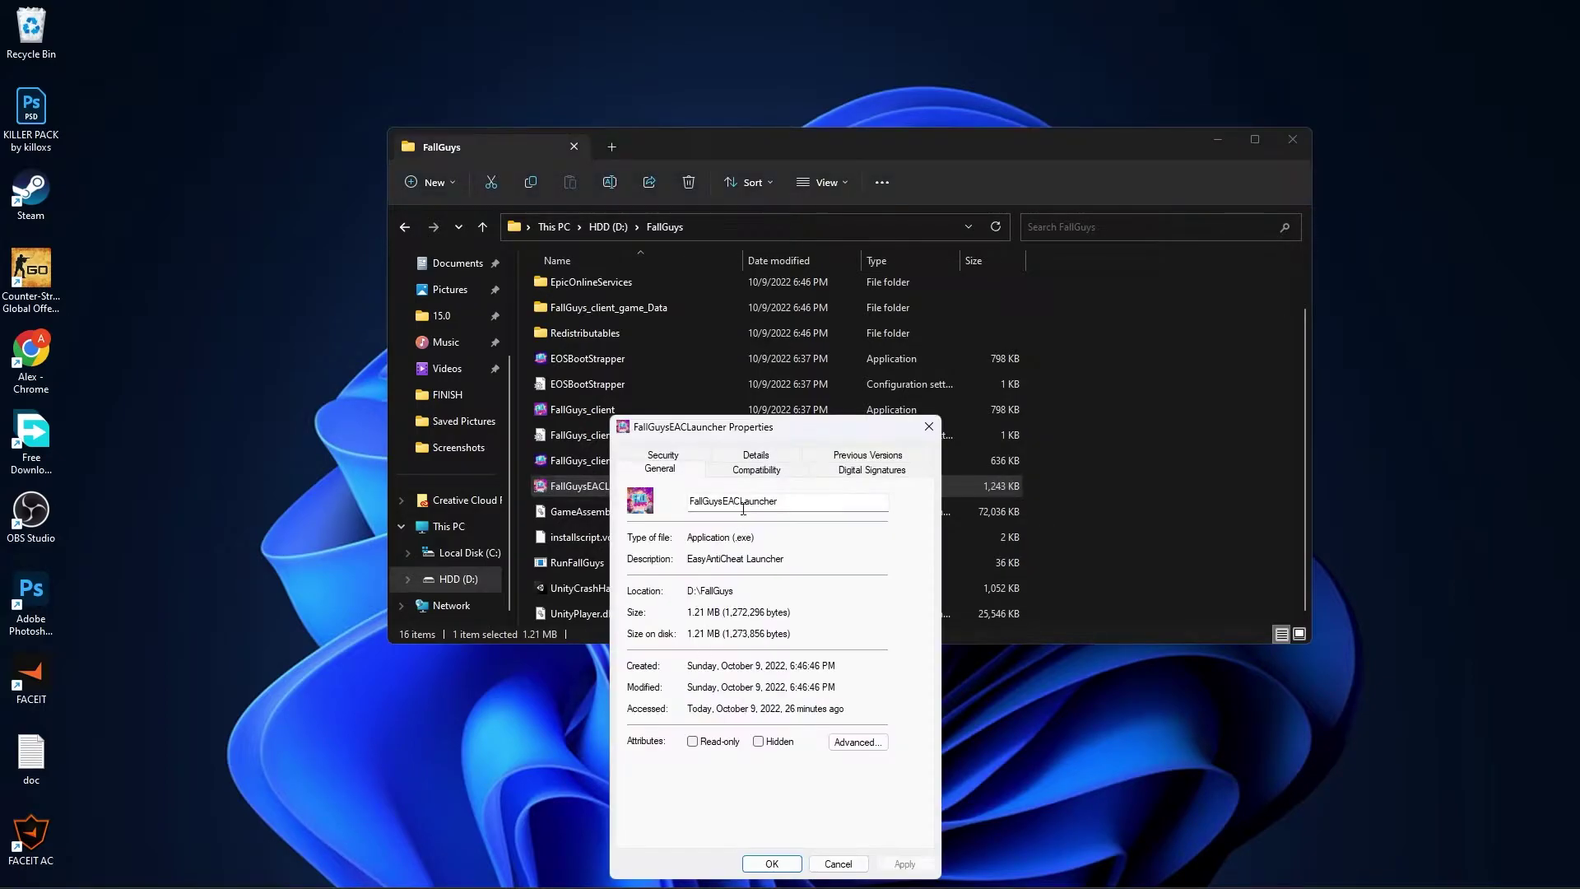
click(752, 473)
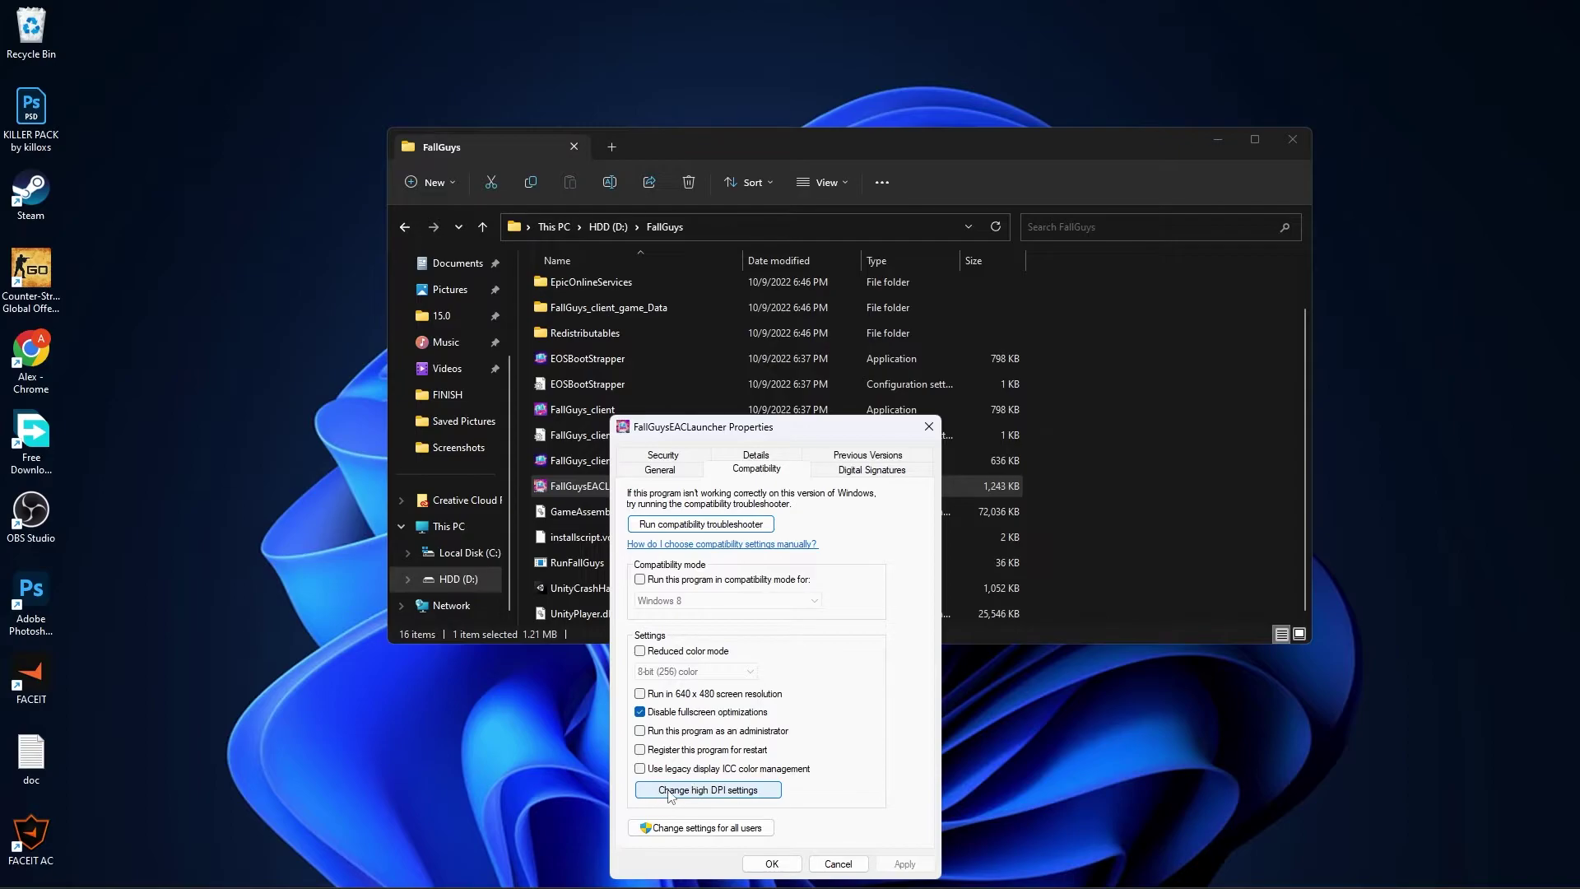
click(715, 793)
click(688, 744)
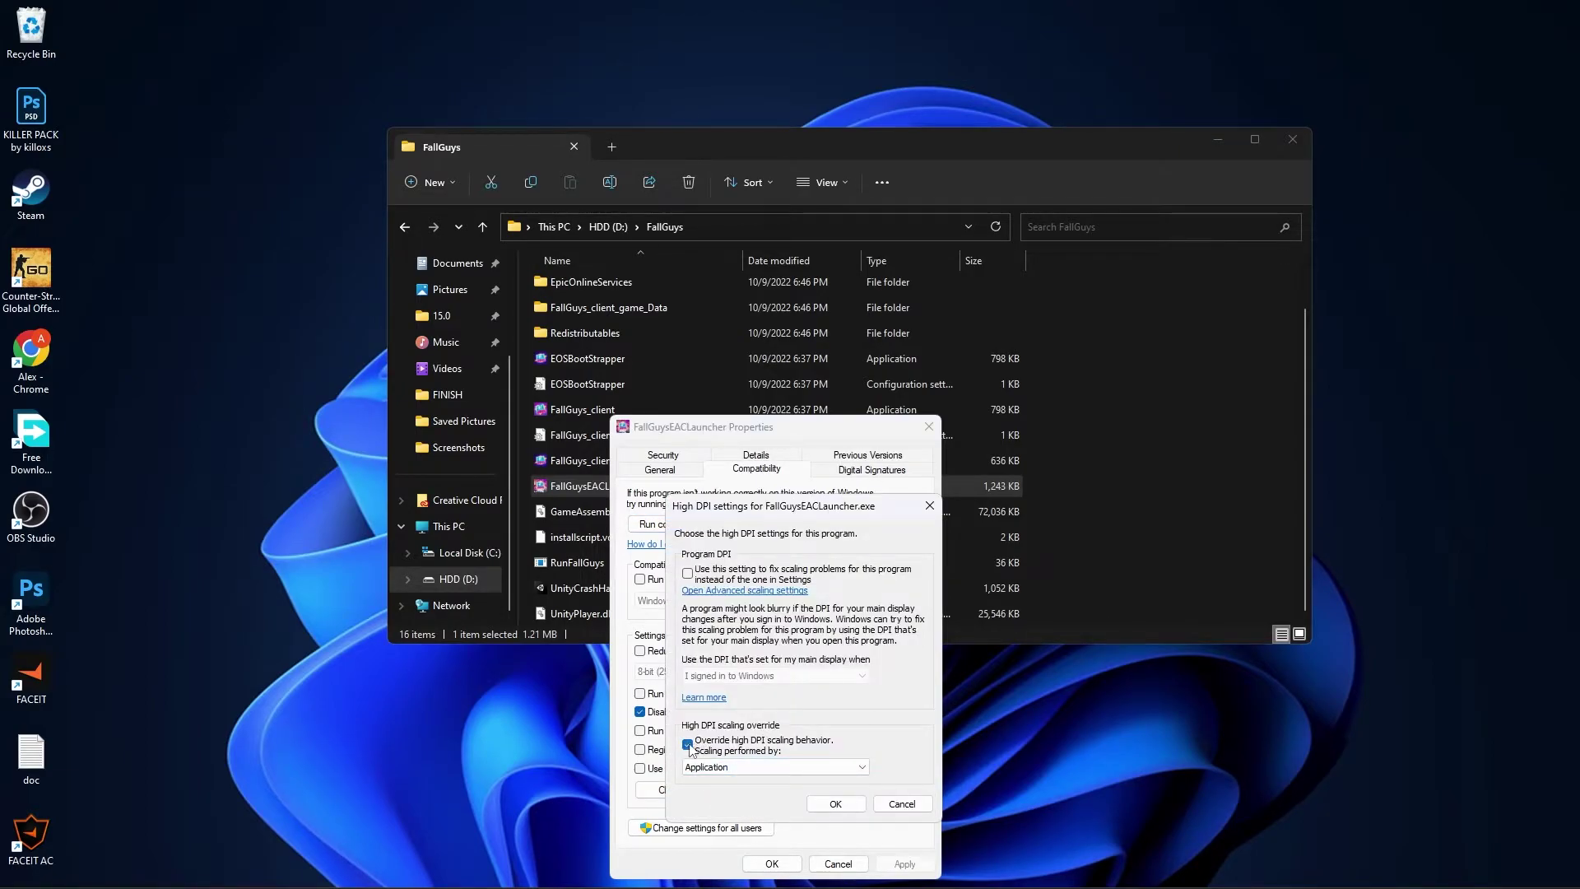
click(833, 805)
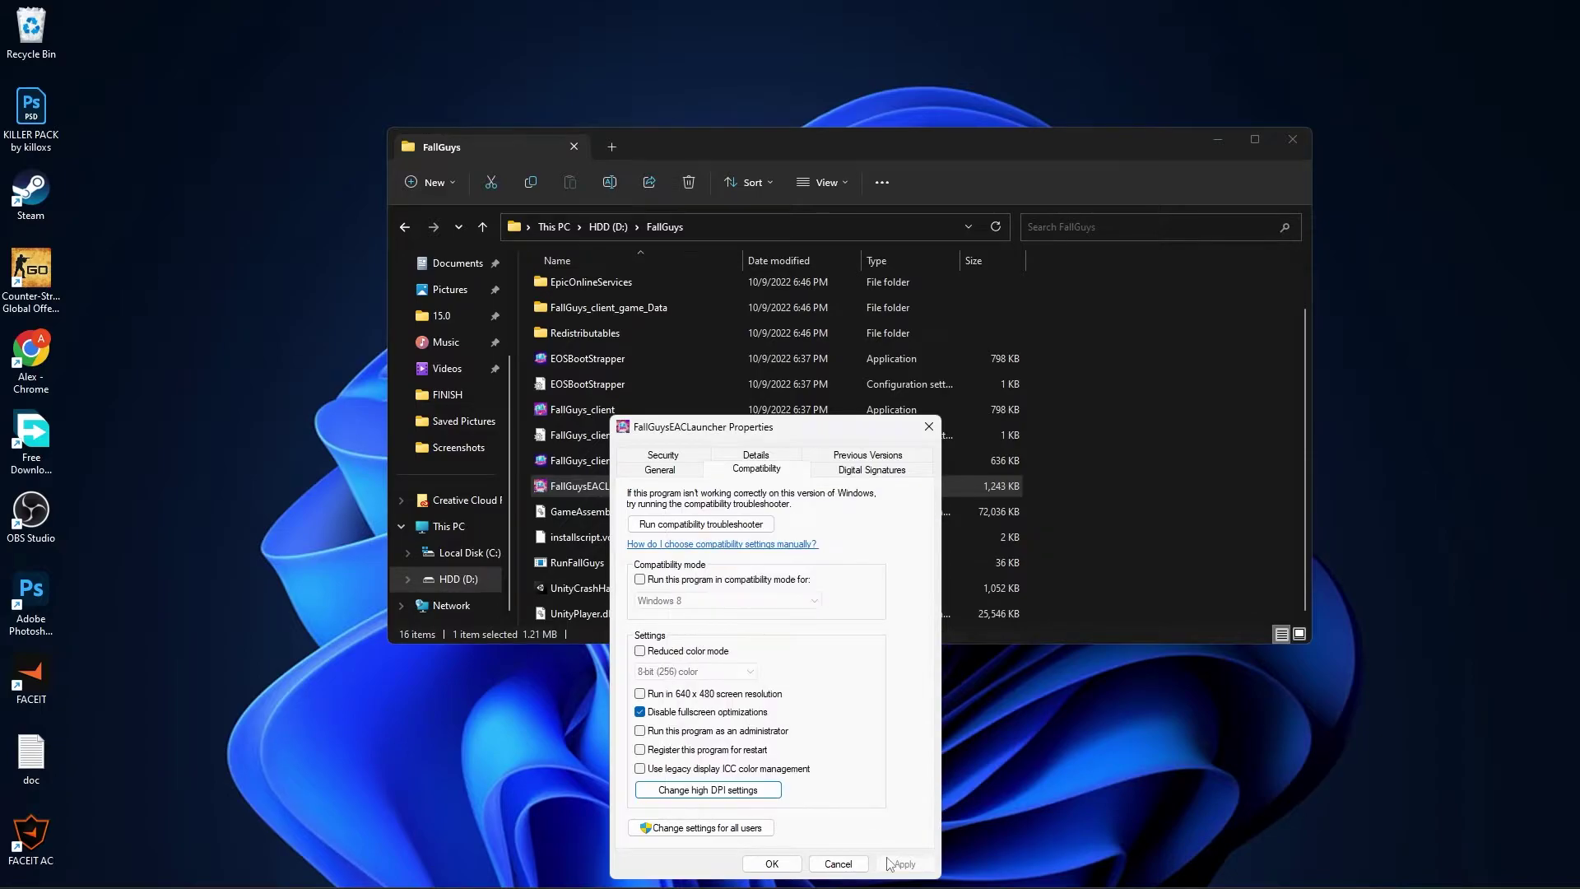
click(771, 864)
Close File Explorer and bring up Windows Settings with Win+I.
click(1290, 142)
key(super+i)
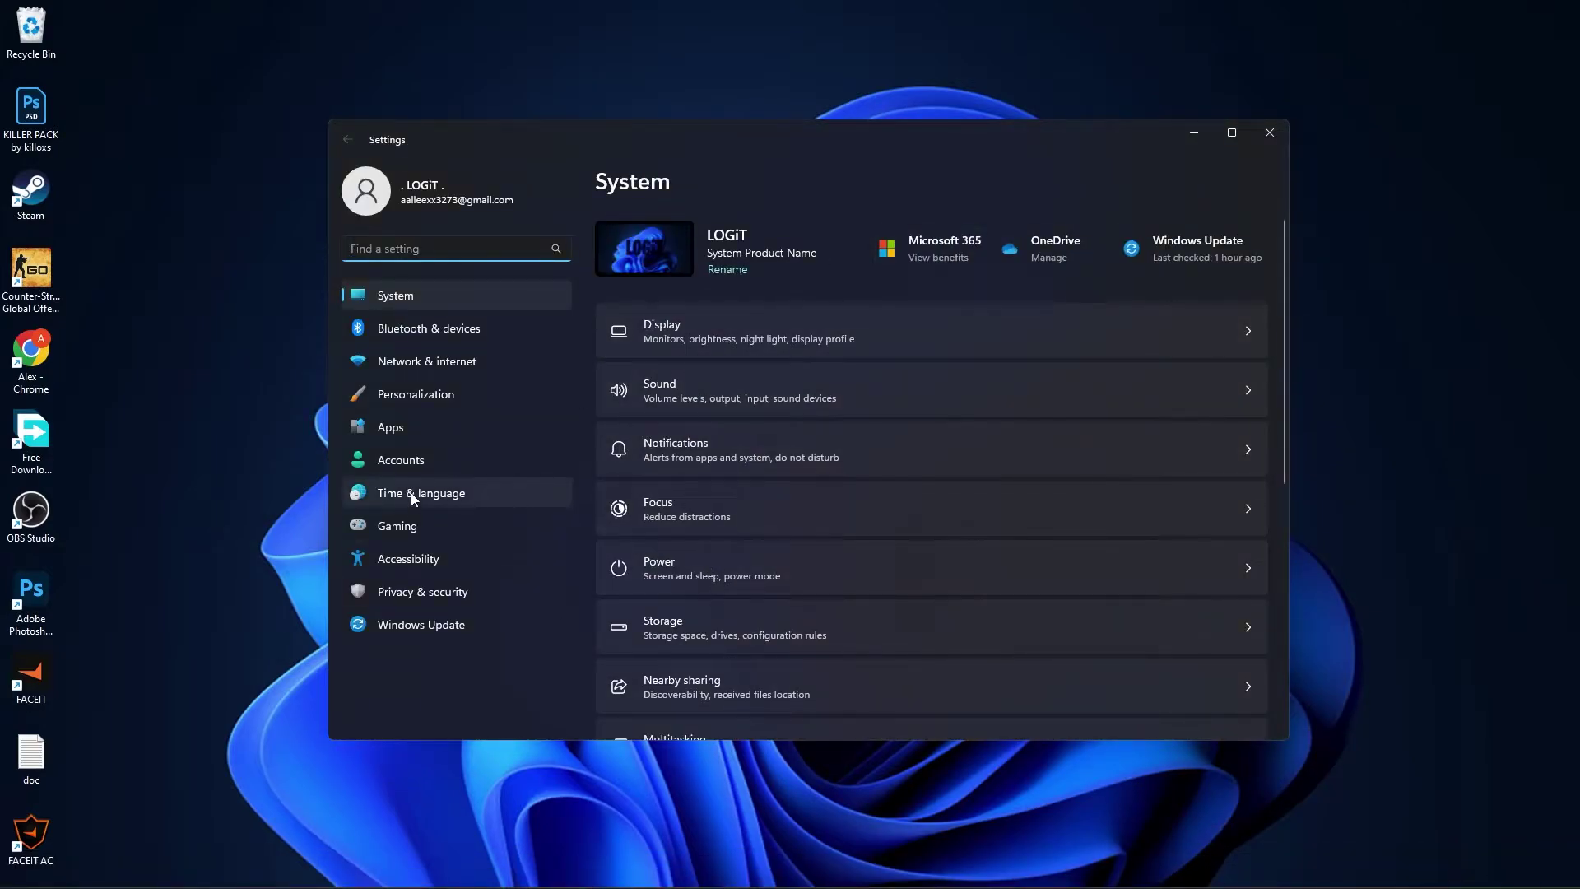
Under Gaming, confirm Game Mode is on and go to the Graphics settings page.
click(351, 525)
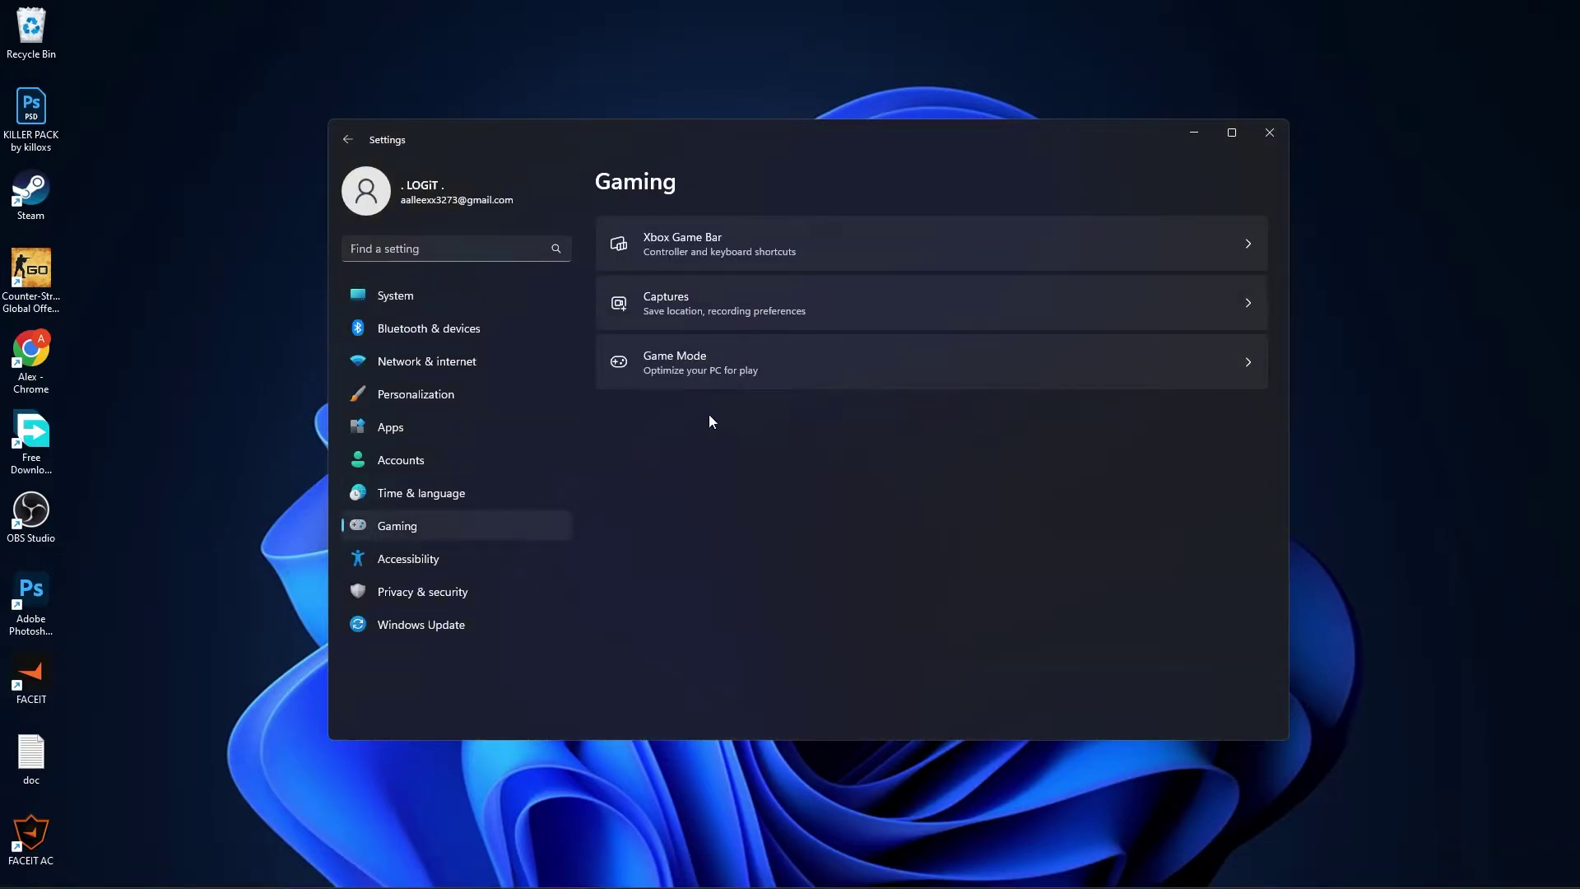
click(688, 365)
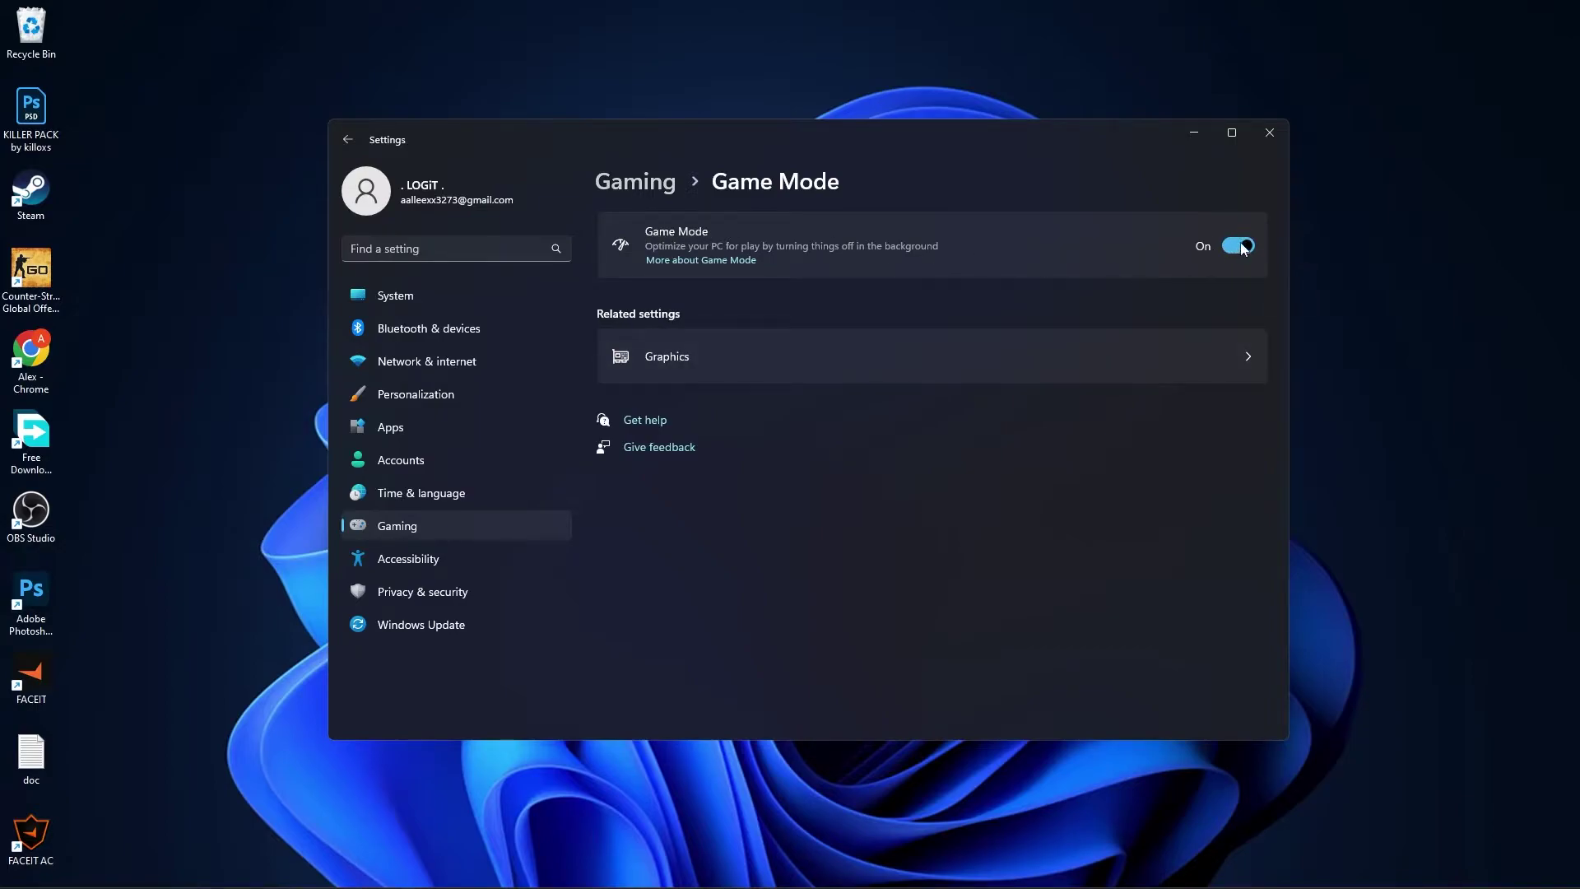
click(656, 355)
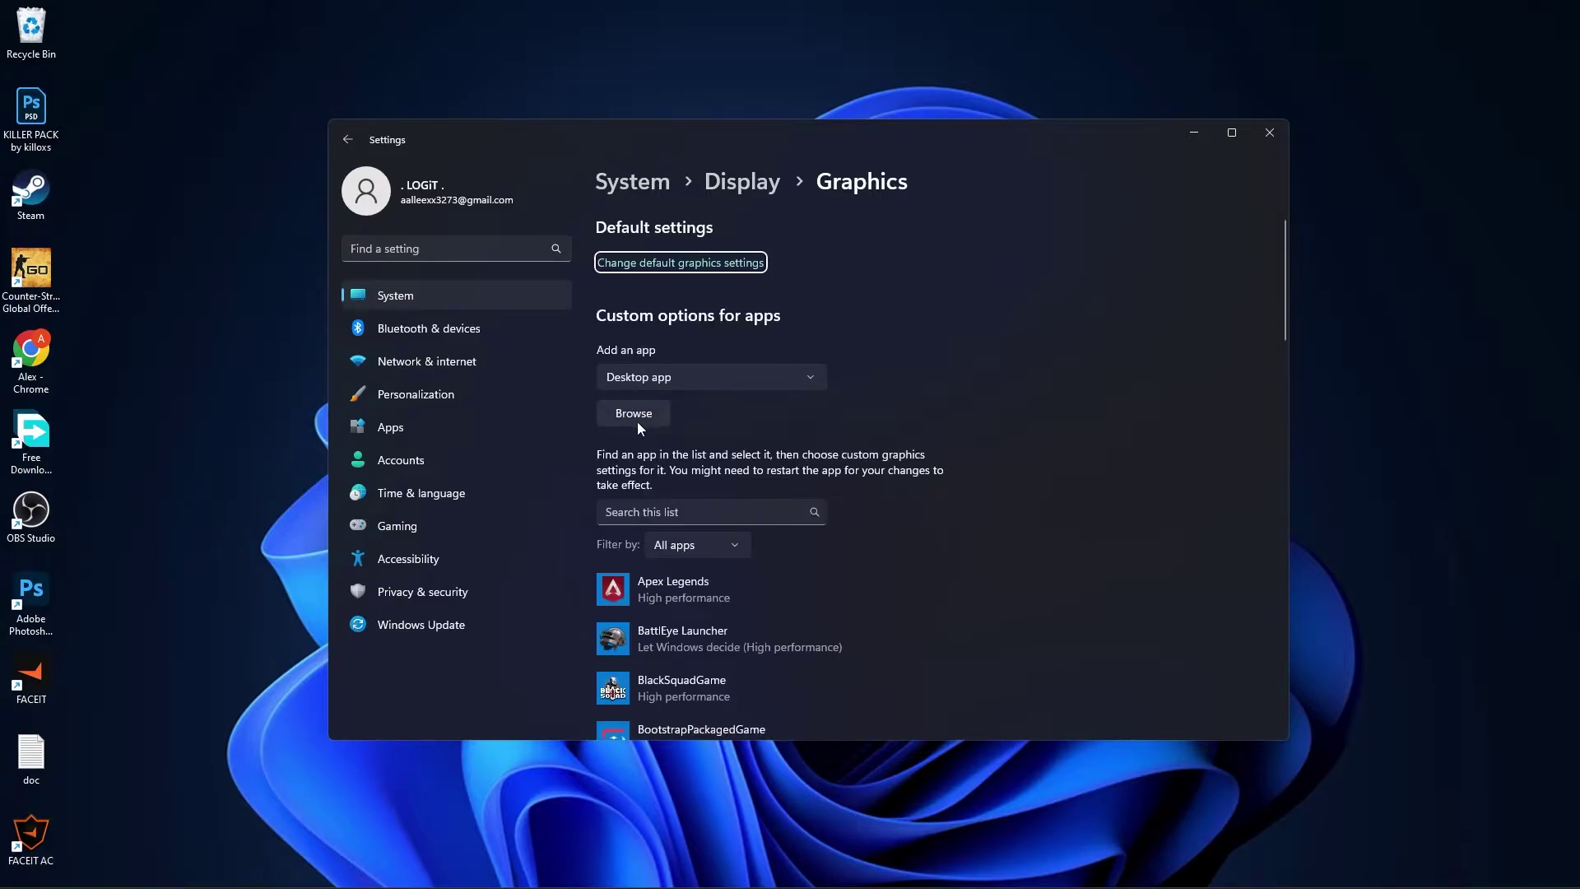
Browse to D:\FallGuys\FallGuysEACLauncher and add it to the graphics app list.
click(636, 417)
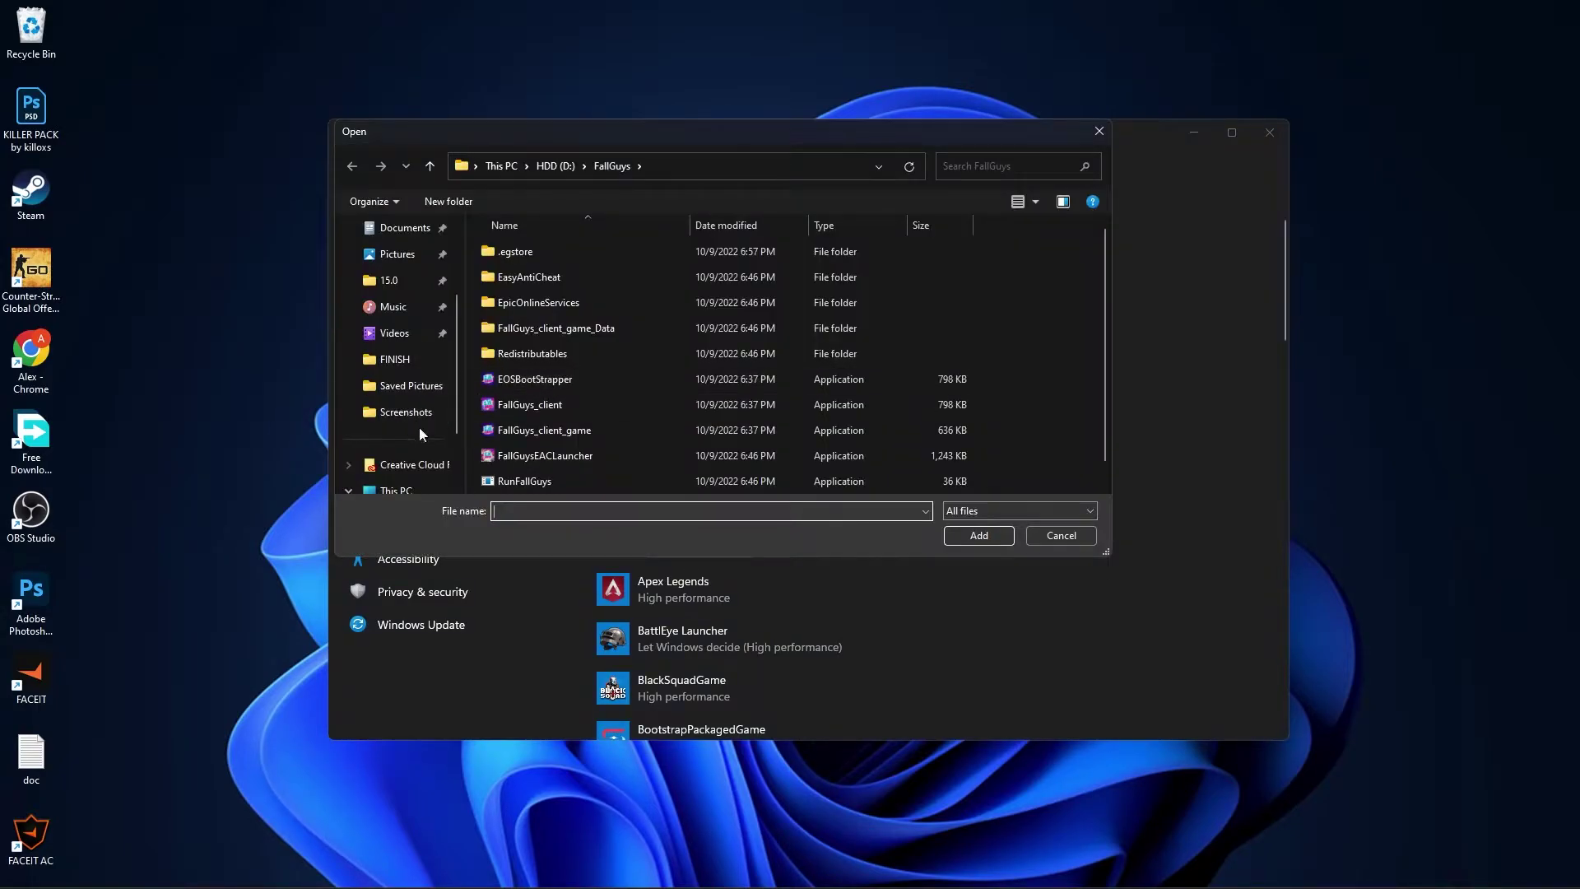
scroll(418, 431, down, 2)
click(407, 439)
double_click(544, 286)
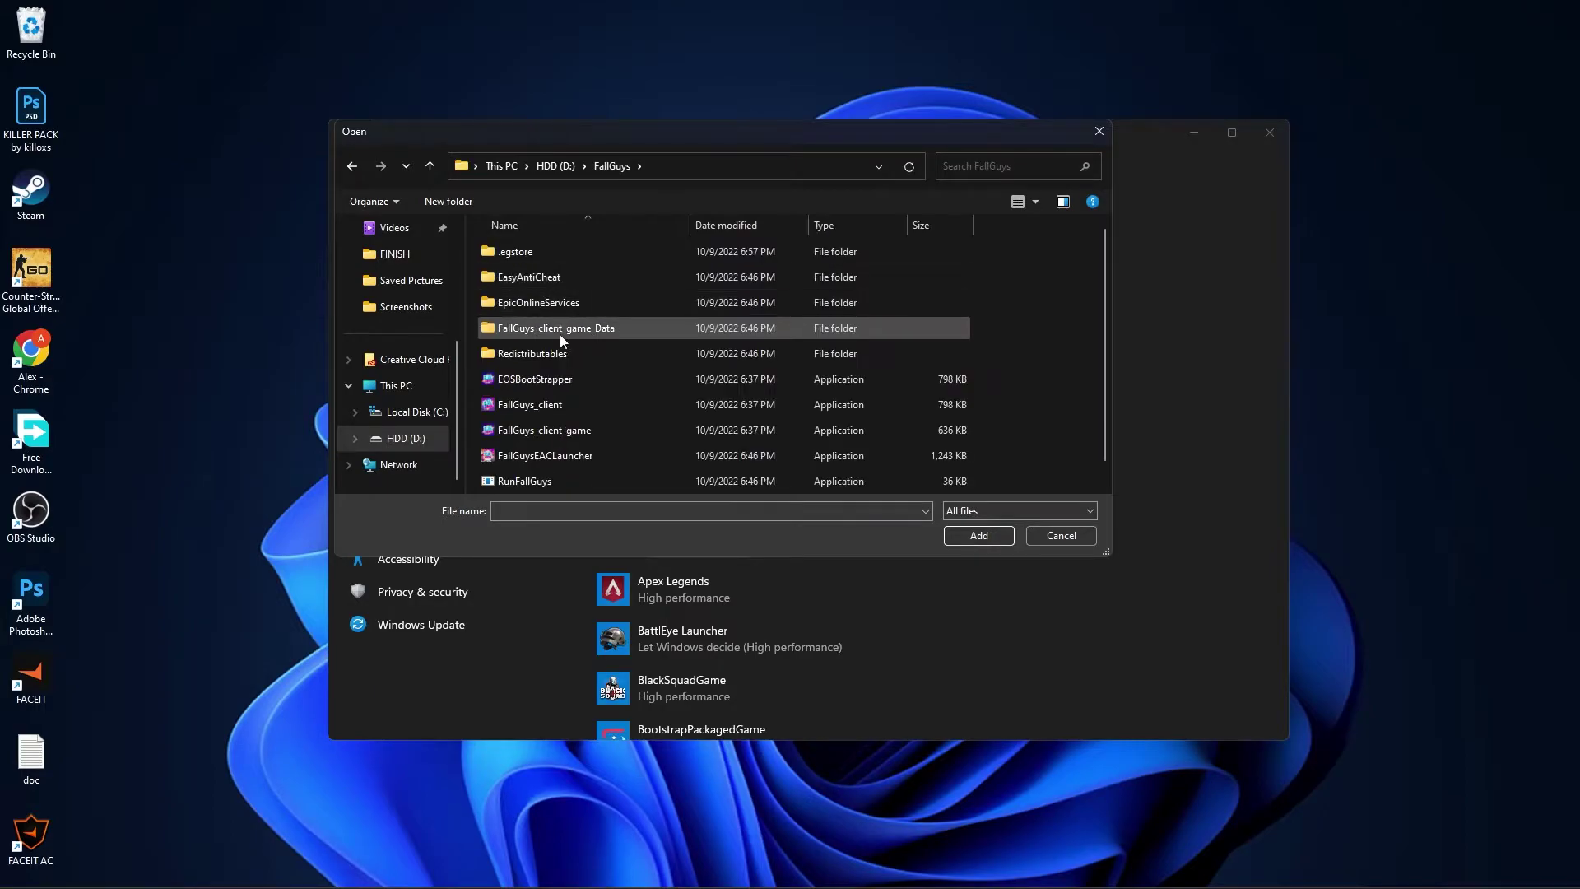
scroll(520, 438, down, 1)
click(495, 433)
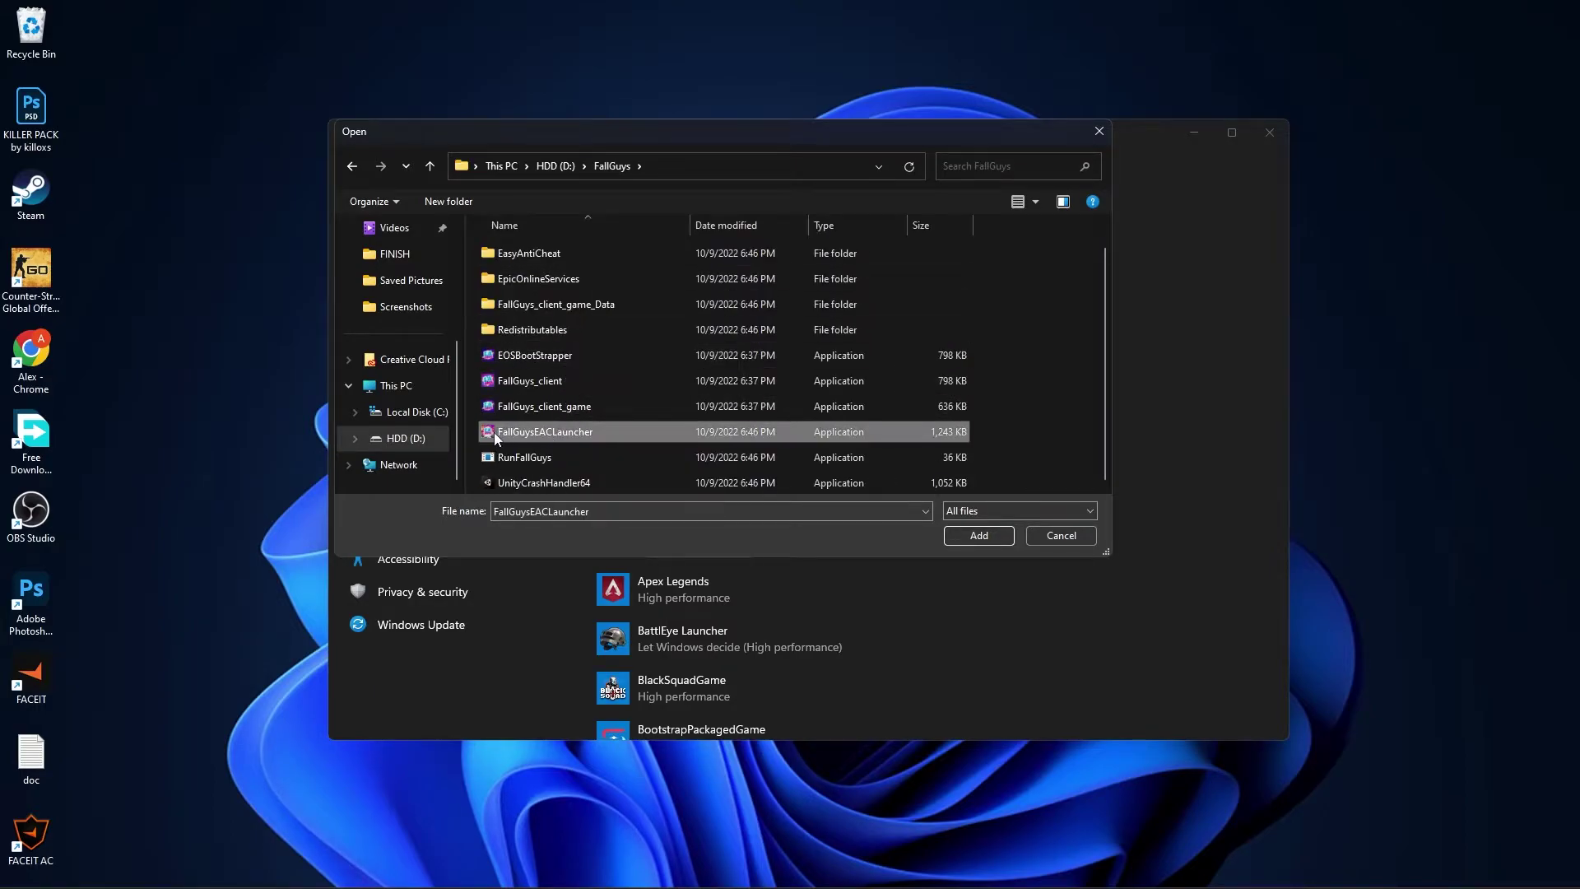
click(982, 535)
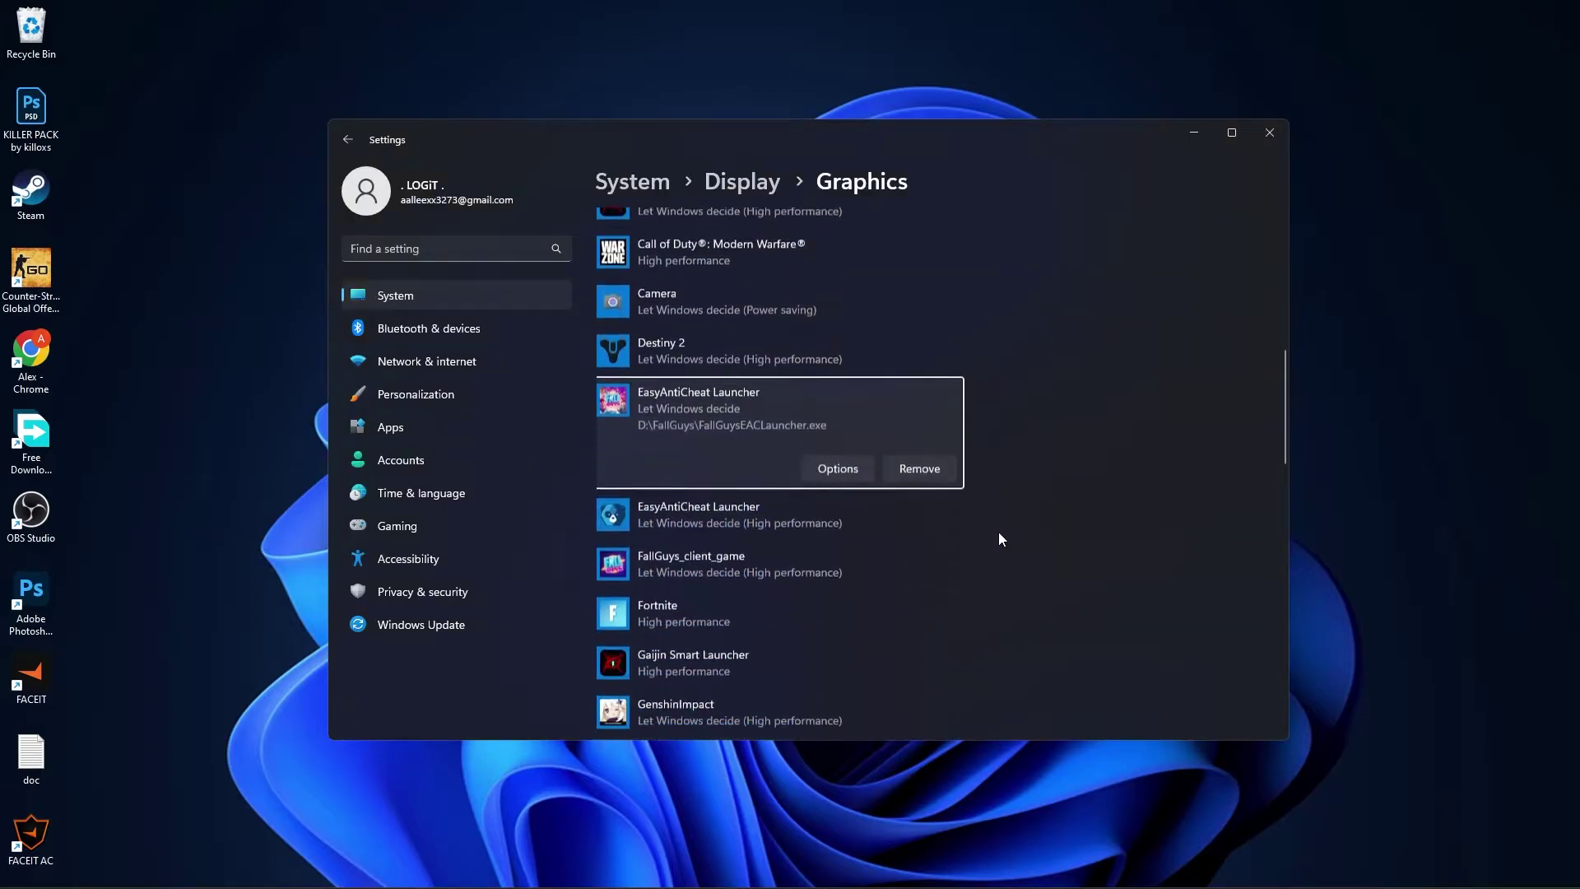
Set the launcher's graphics preference to High performance, save, and close Settings.
click(843, 448)
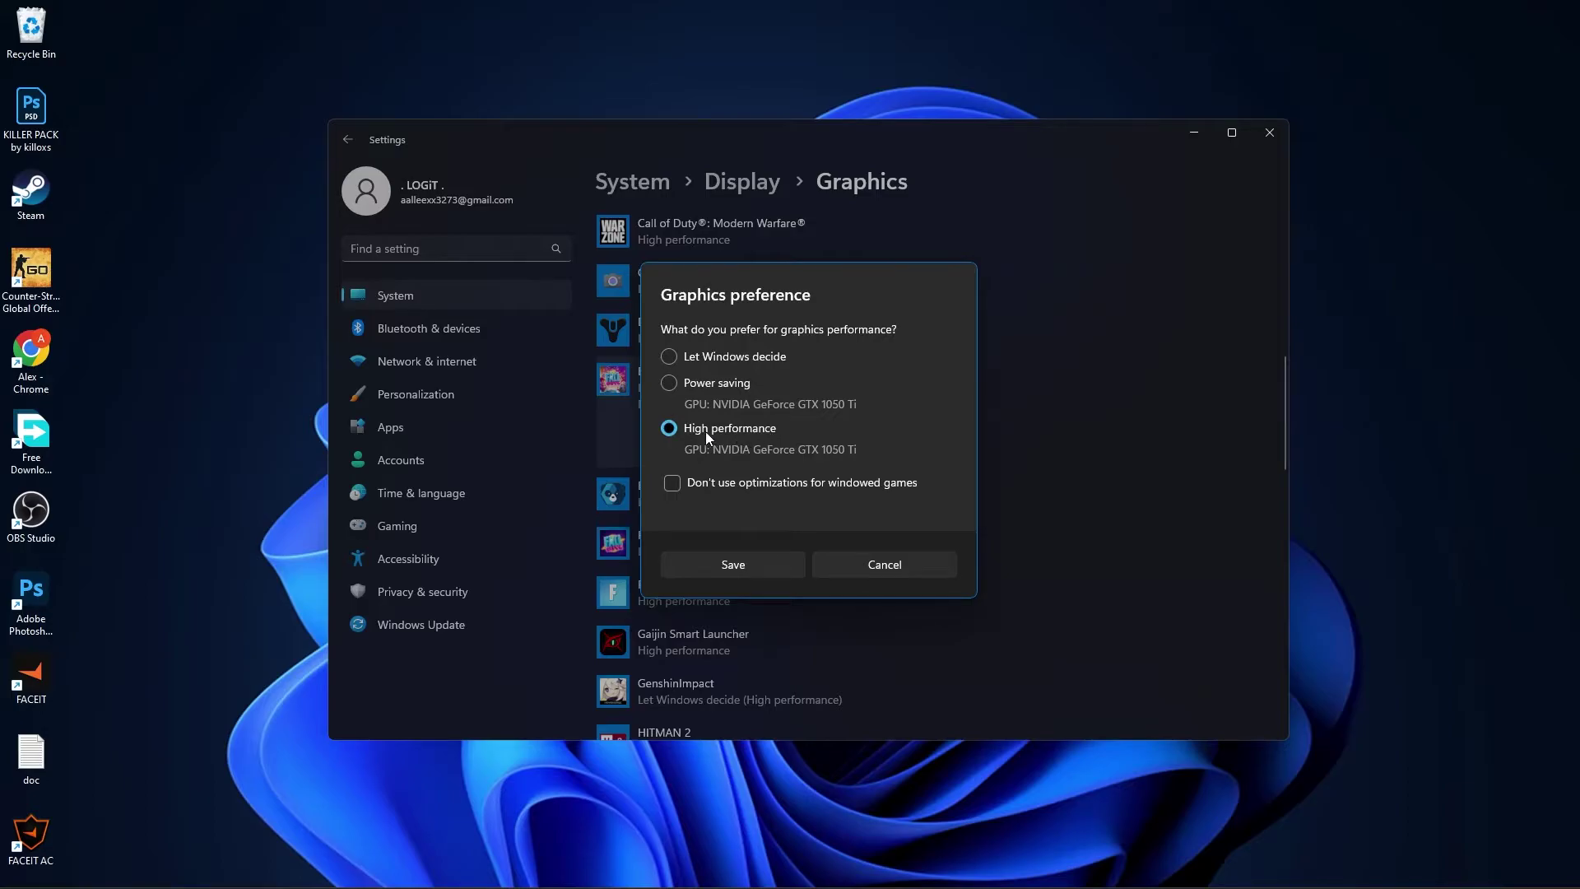
click(735, 566)
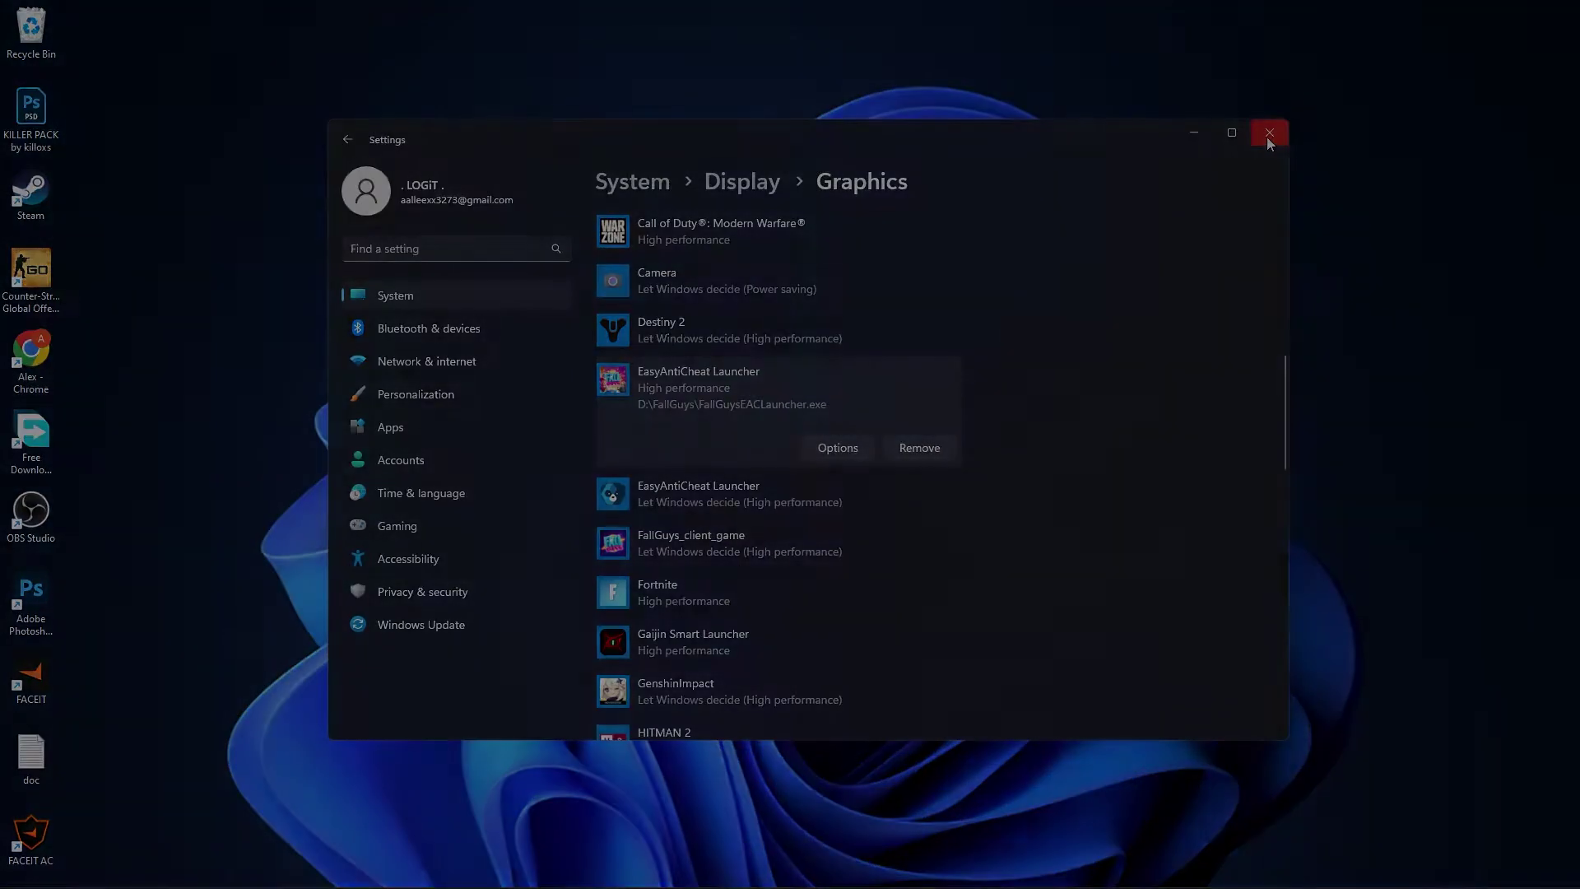
click(1269, 132)
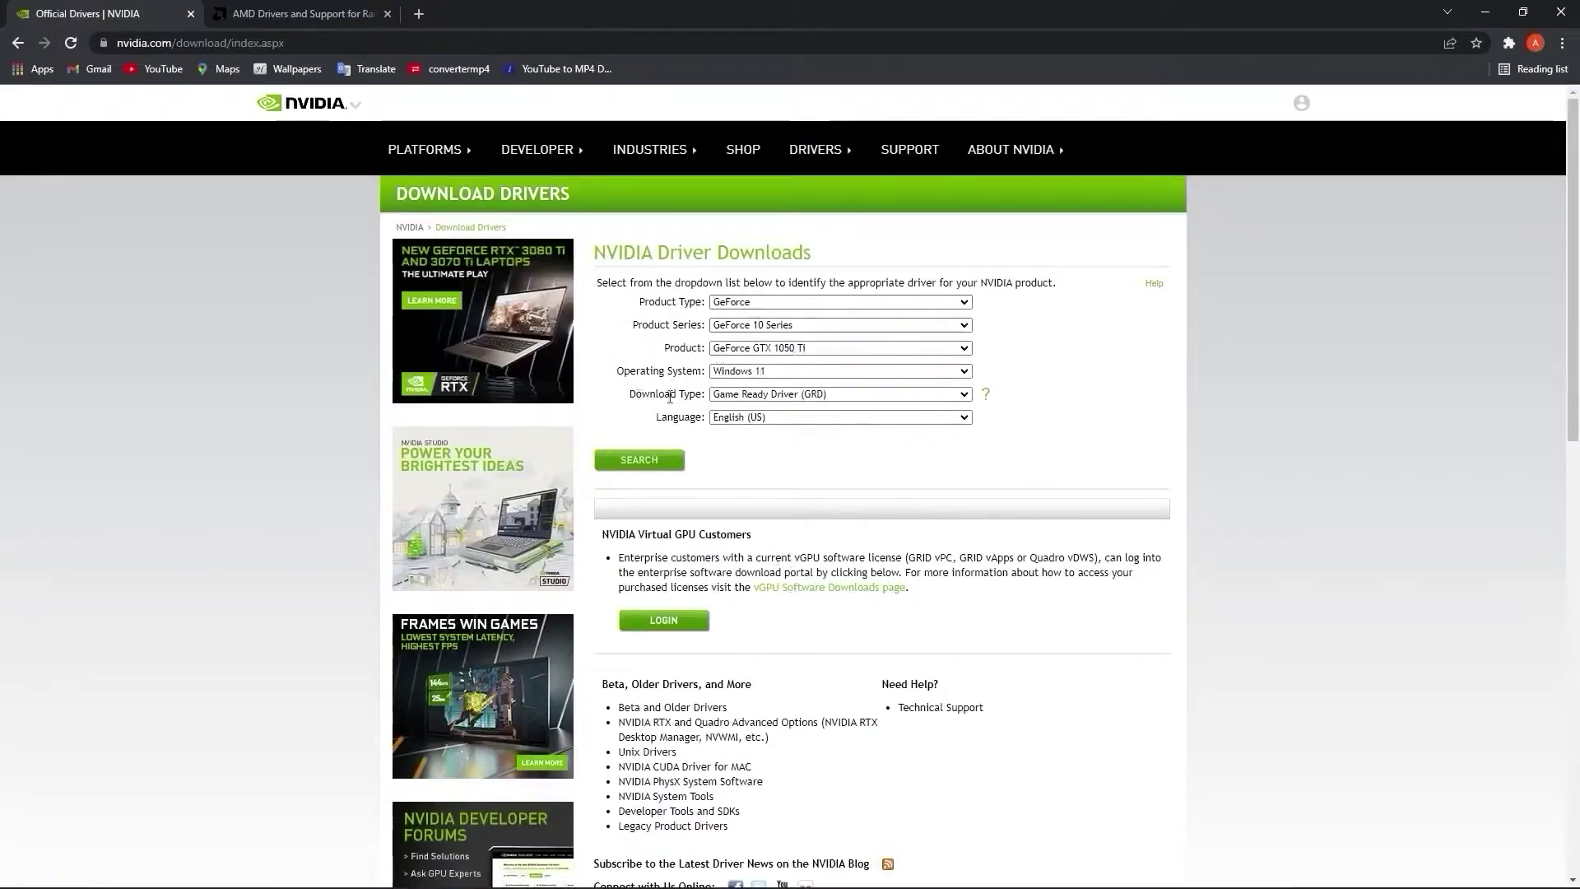
Start downloading the GeForce 511.79 driver installer and switch to the AMD support page.
click(619, 463)
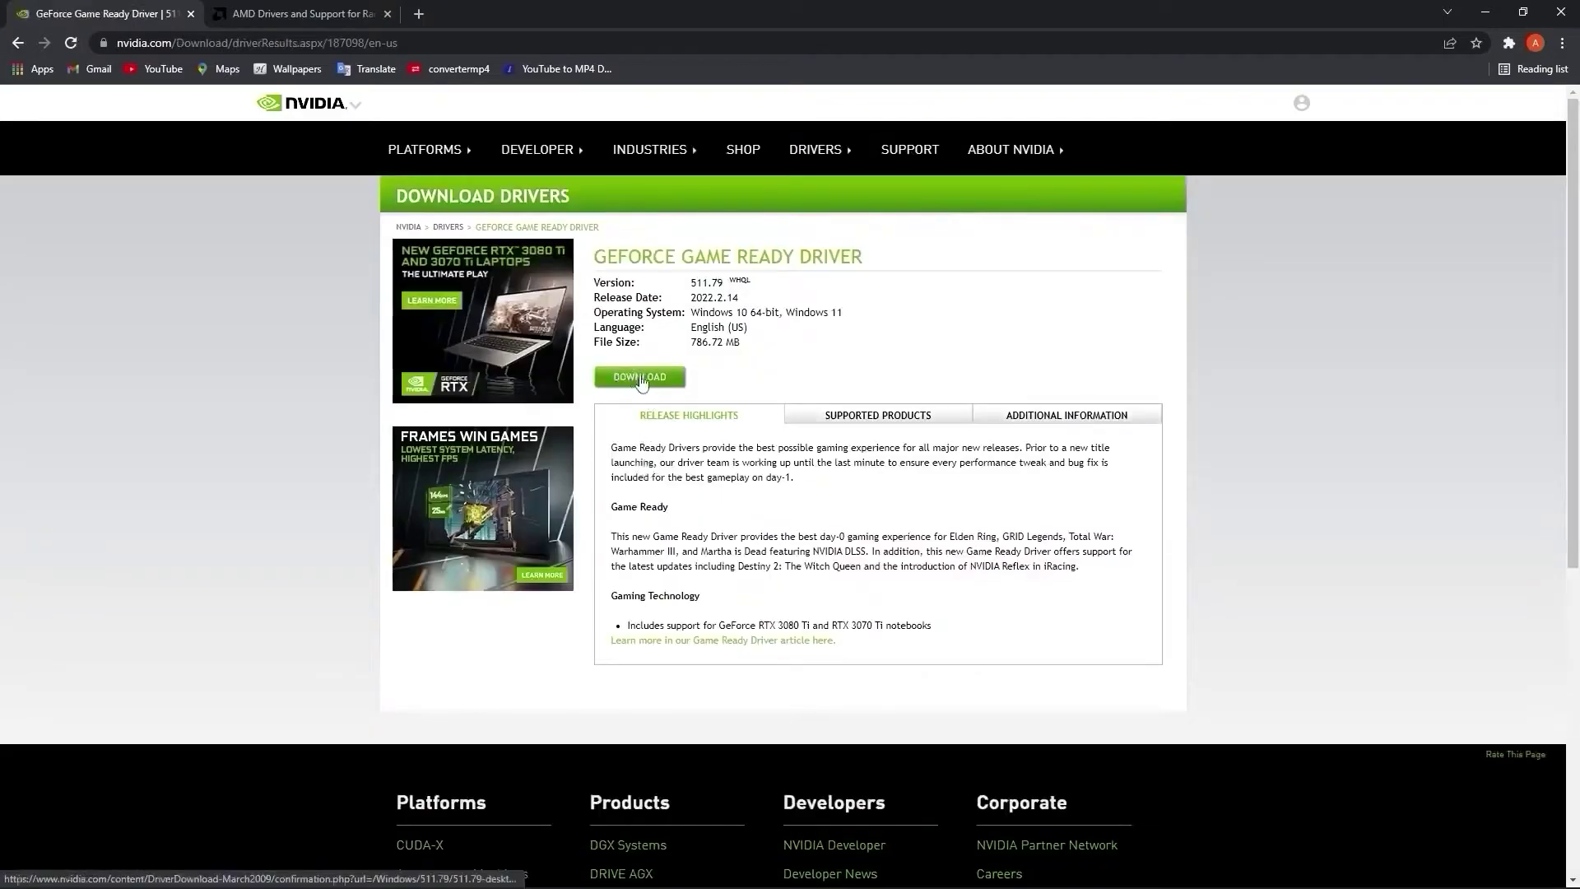
click(640, 379)
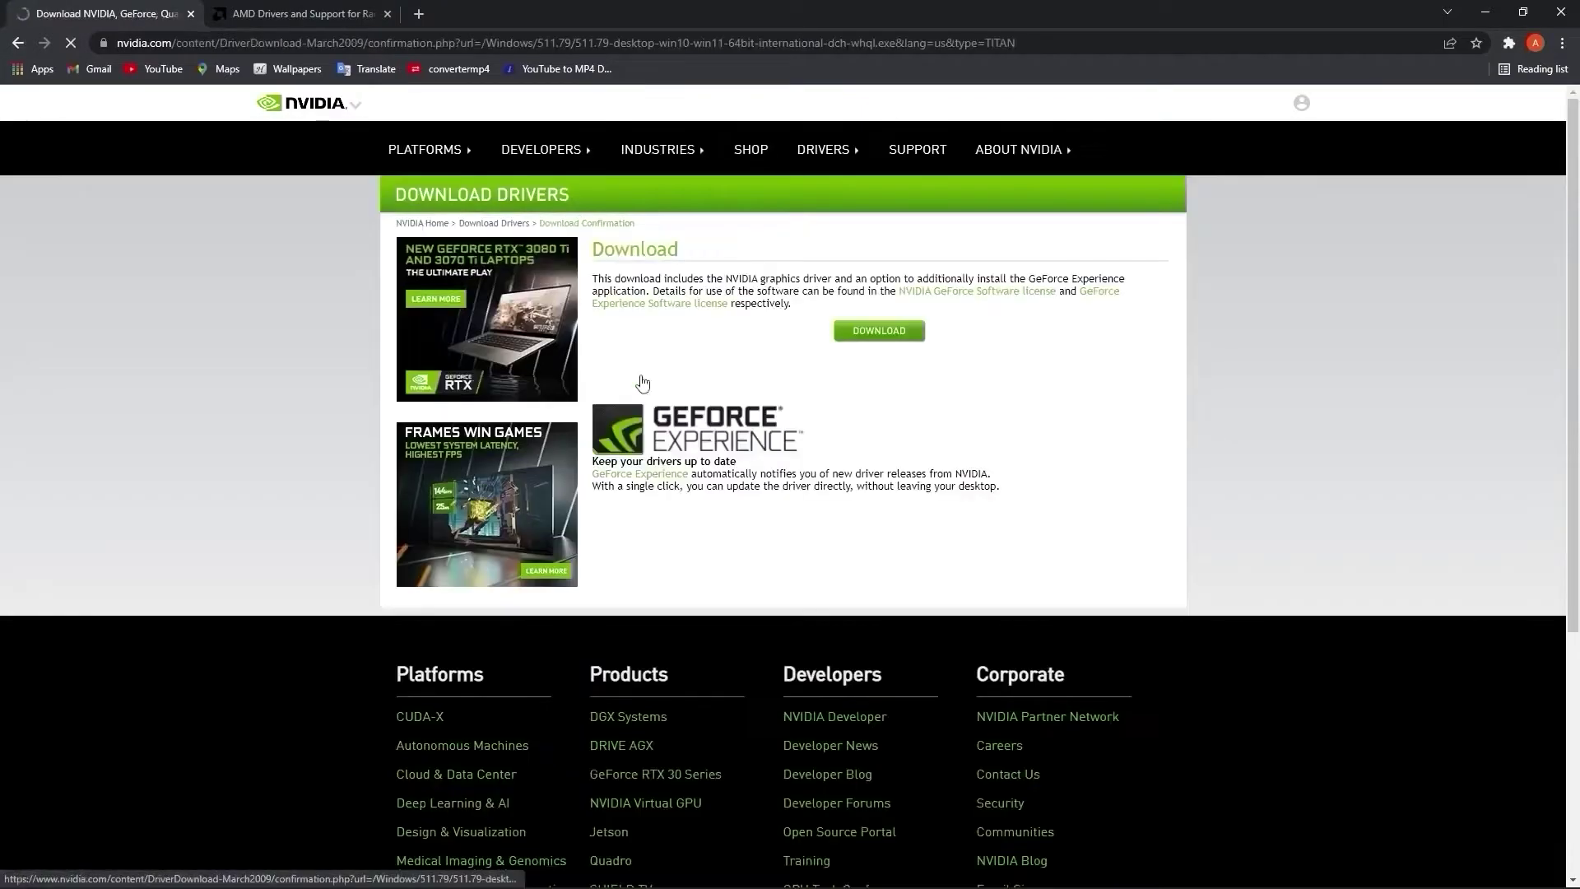
click(880, 331)
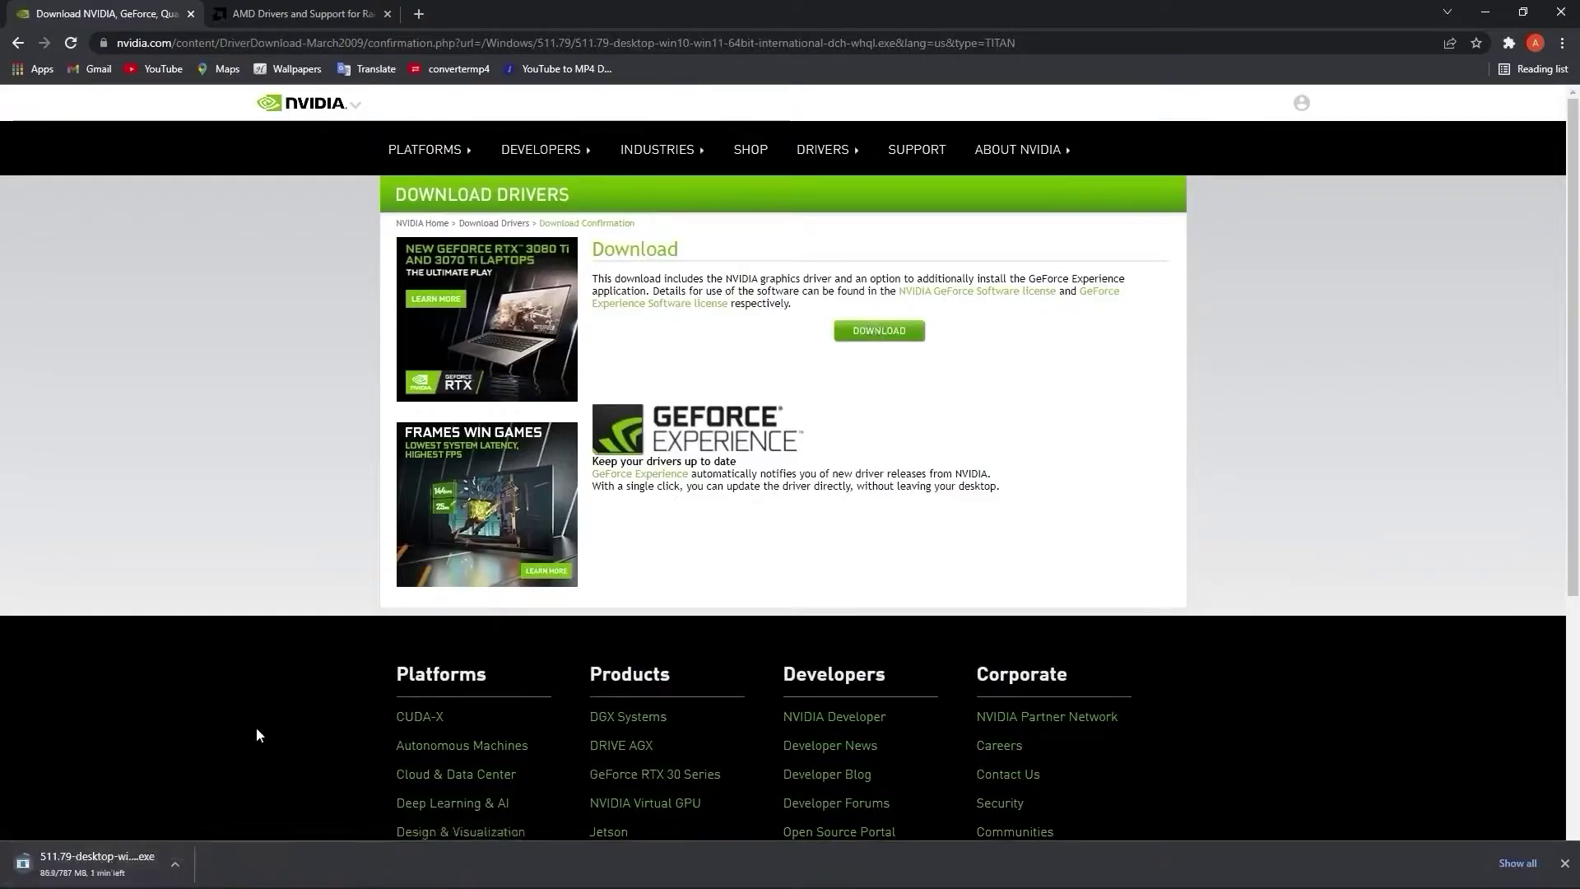
click(296, 14)
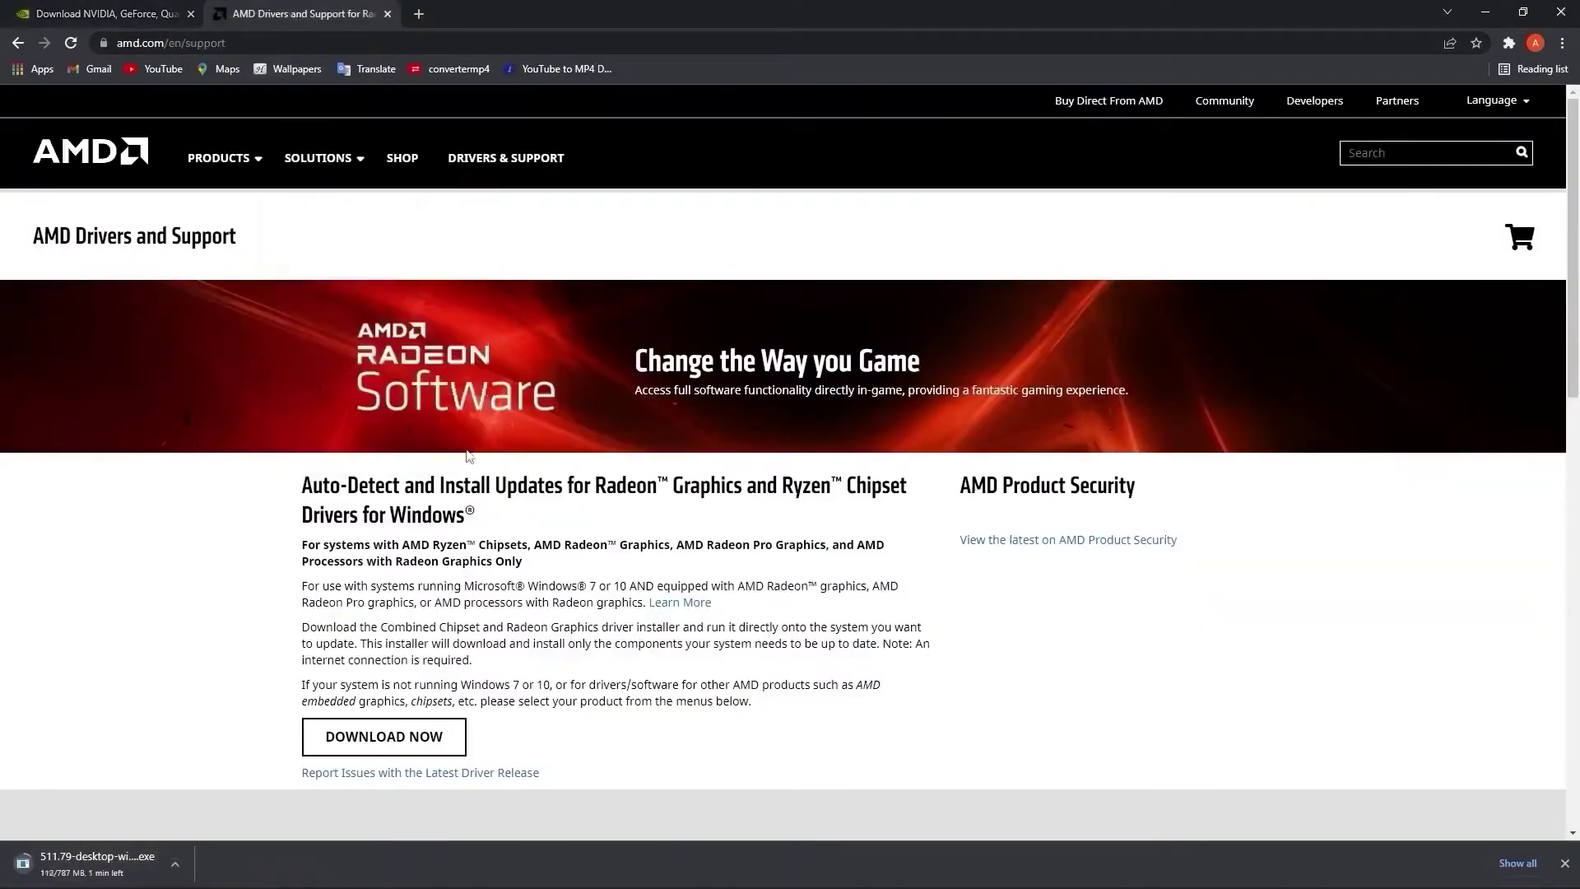
scroll(466, 455, down, 2)
Start then cancel the Radeon software download, and launch the finished 511.79 NVIDIA installer.
click(383, 737)
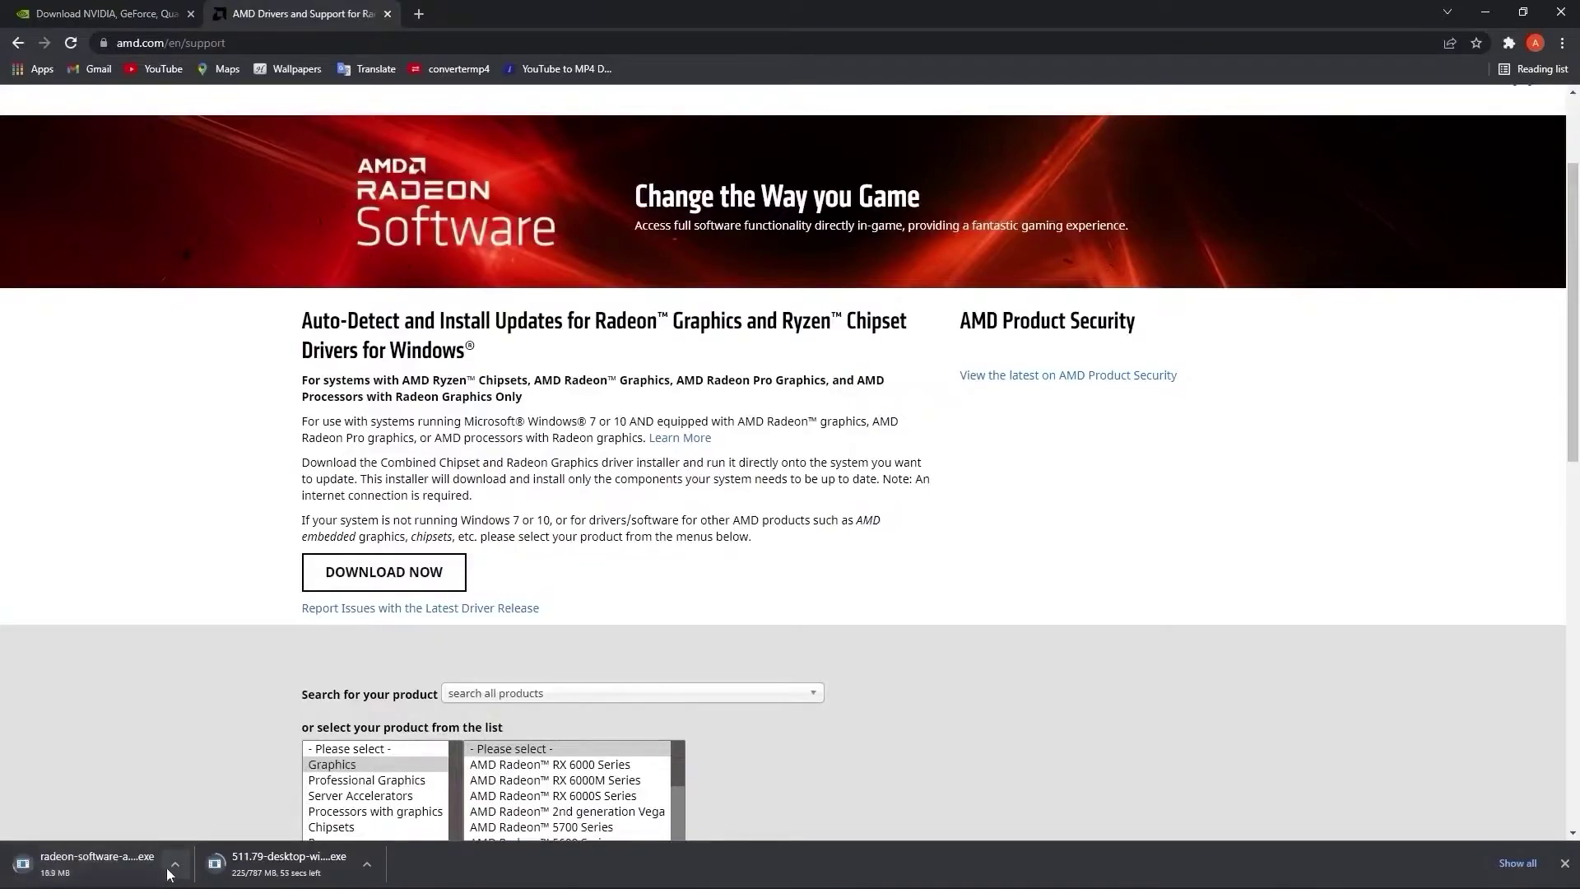
click(174, 866)
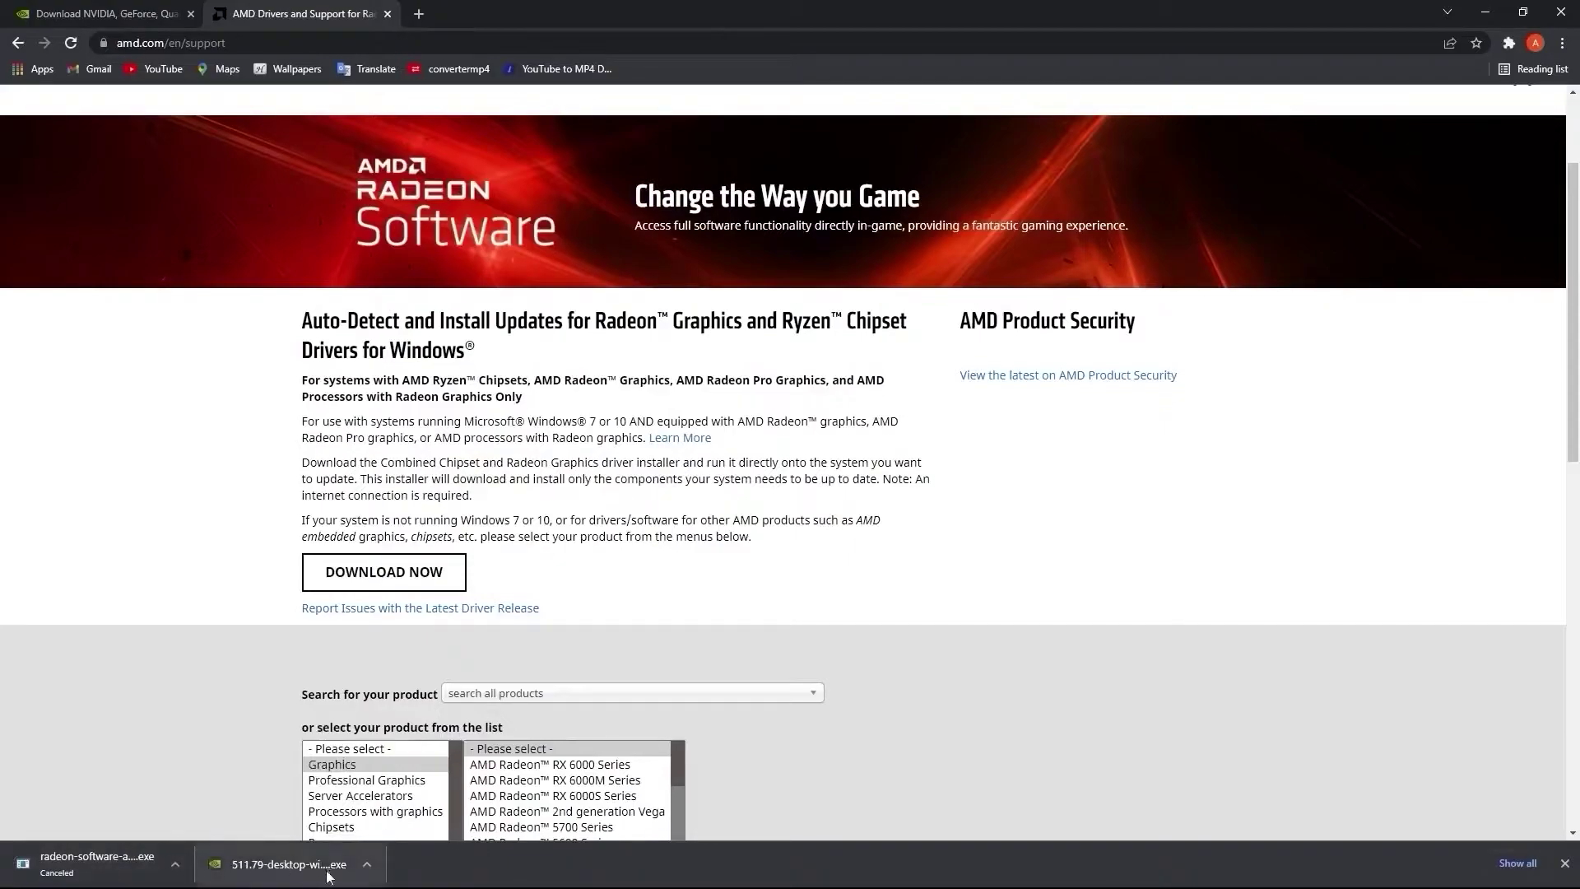
click(367, 865)
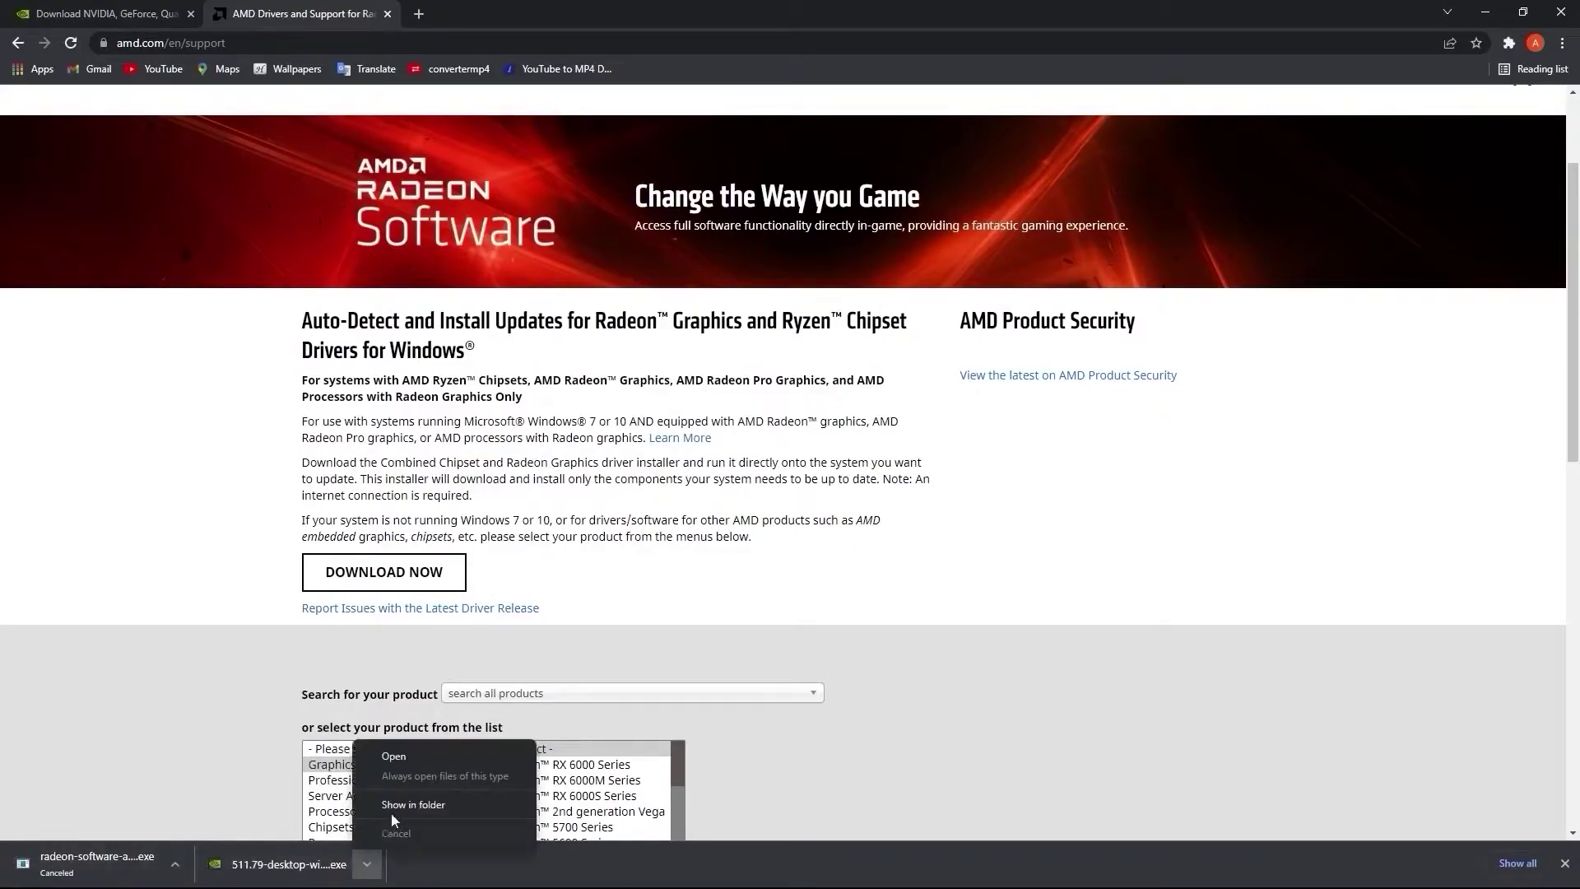
click(395, 755)
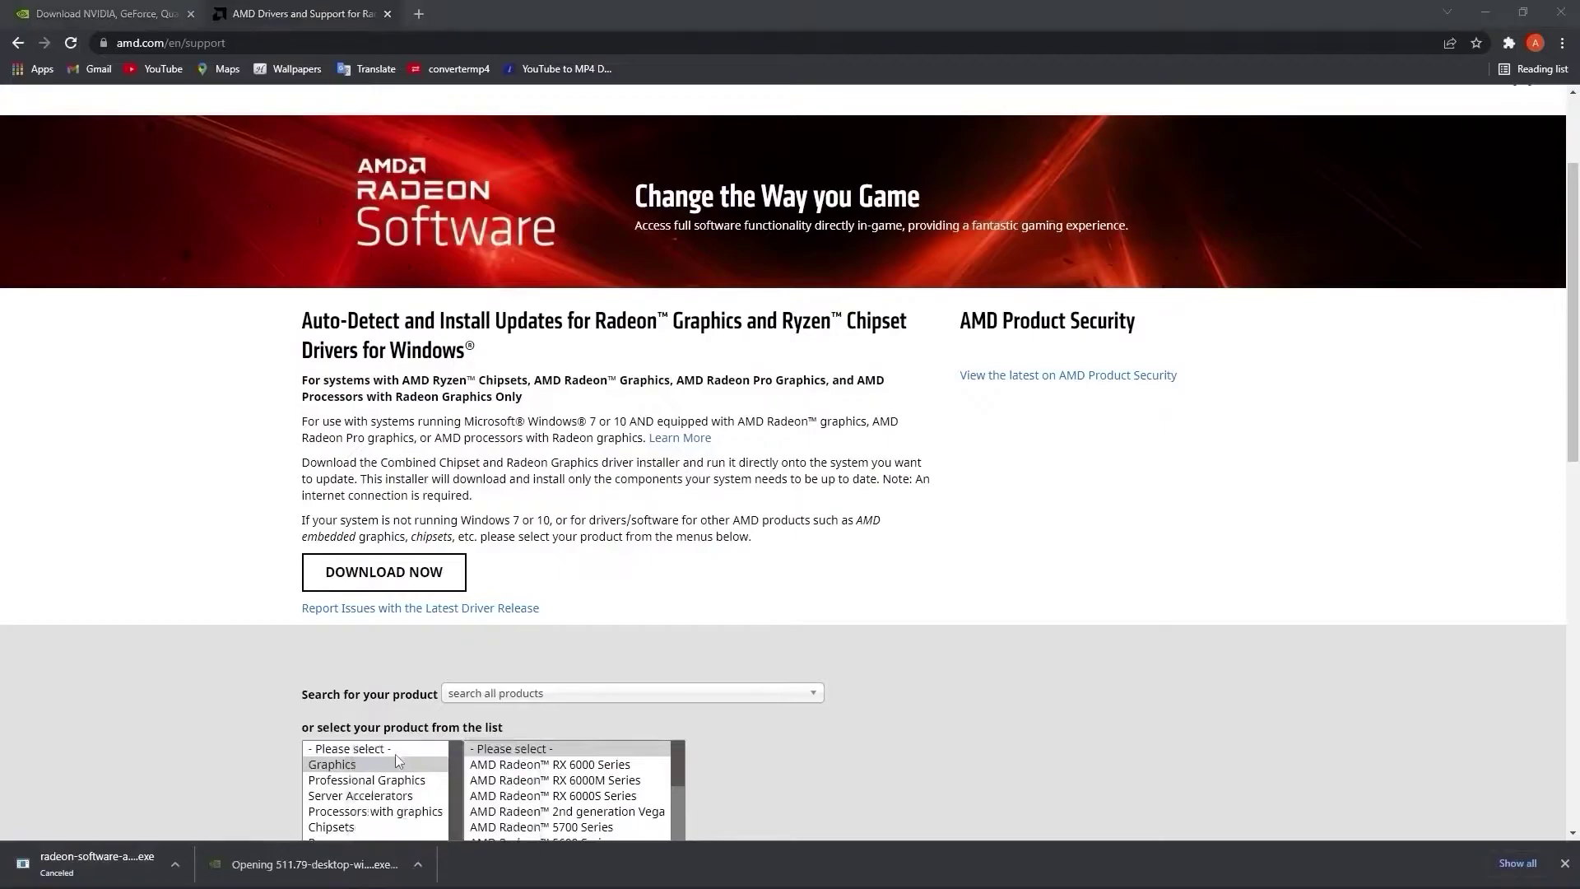
Accept the default extraction folder and license, and run the Express 511.79 driver installation.
click(1484, 12)
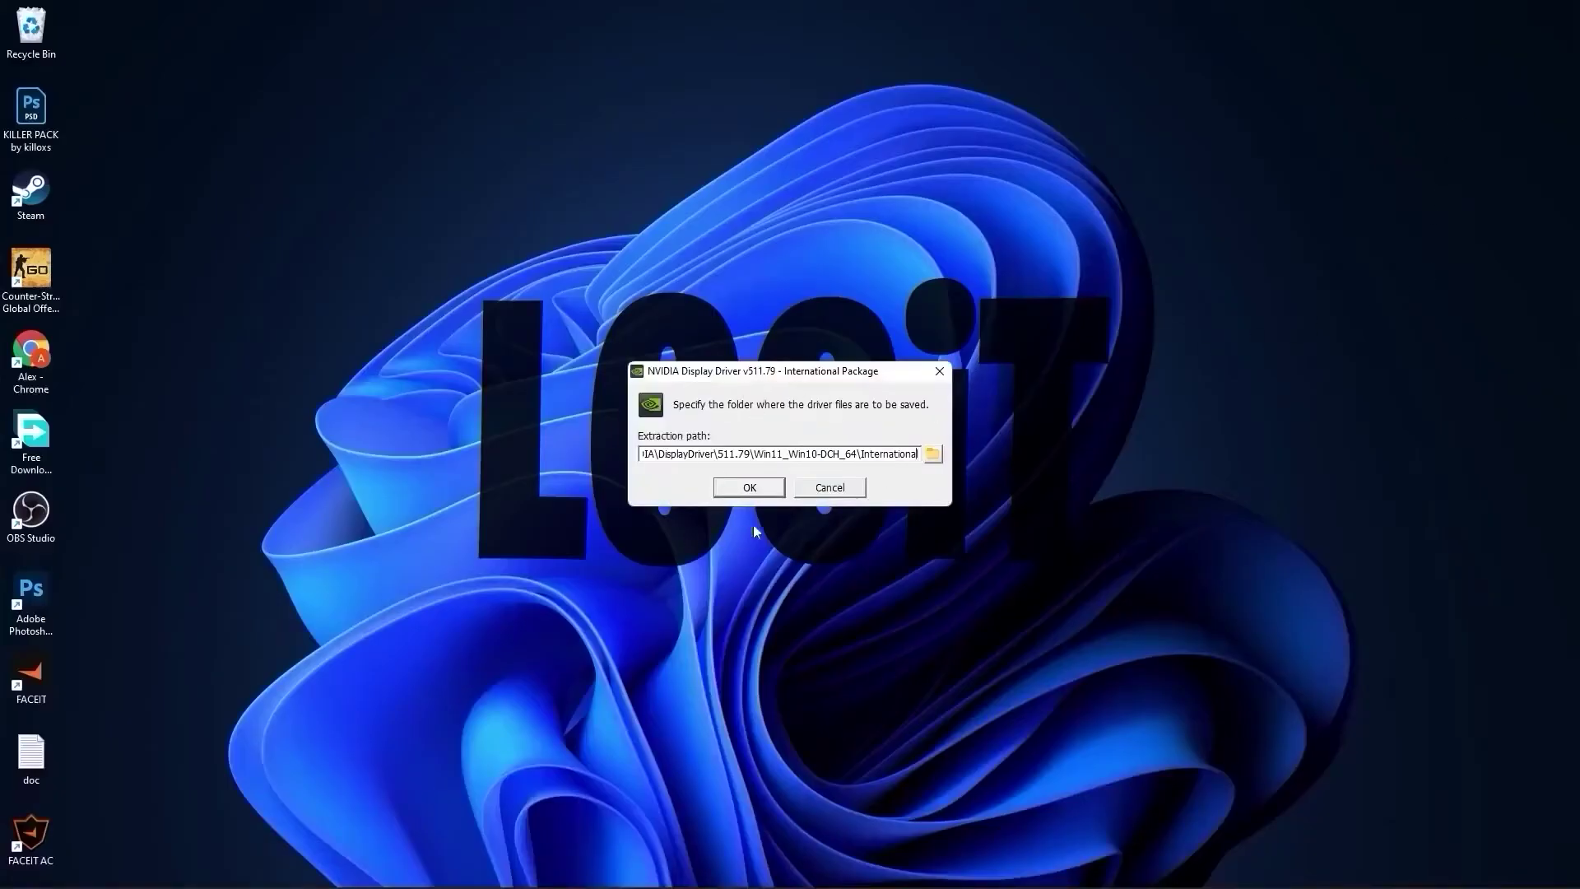
click(752, 486)
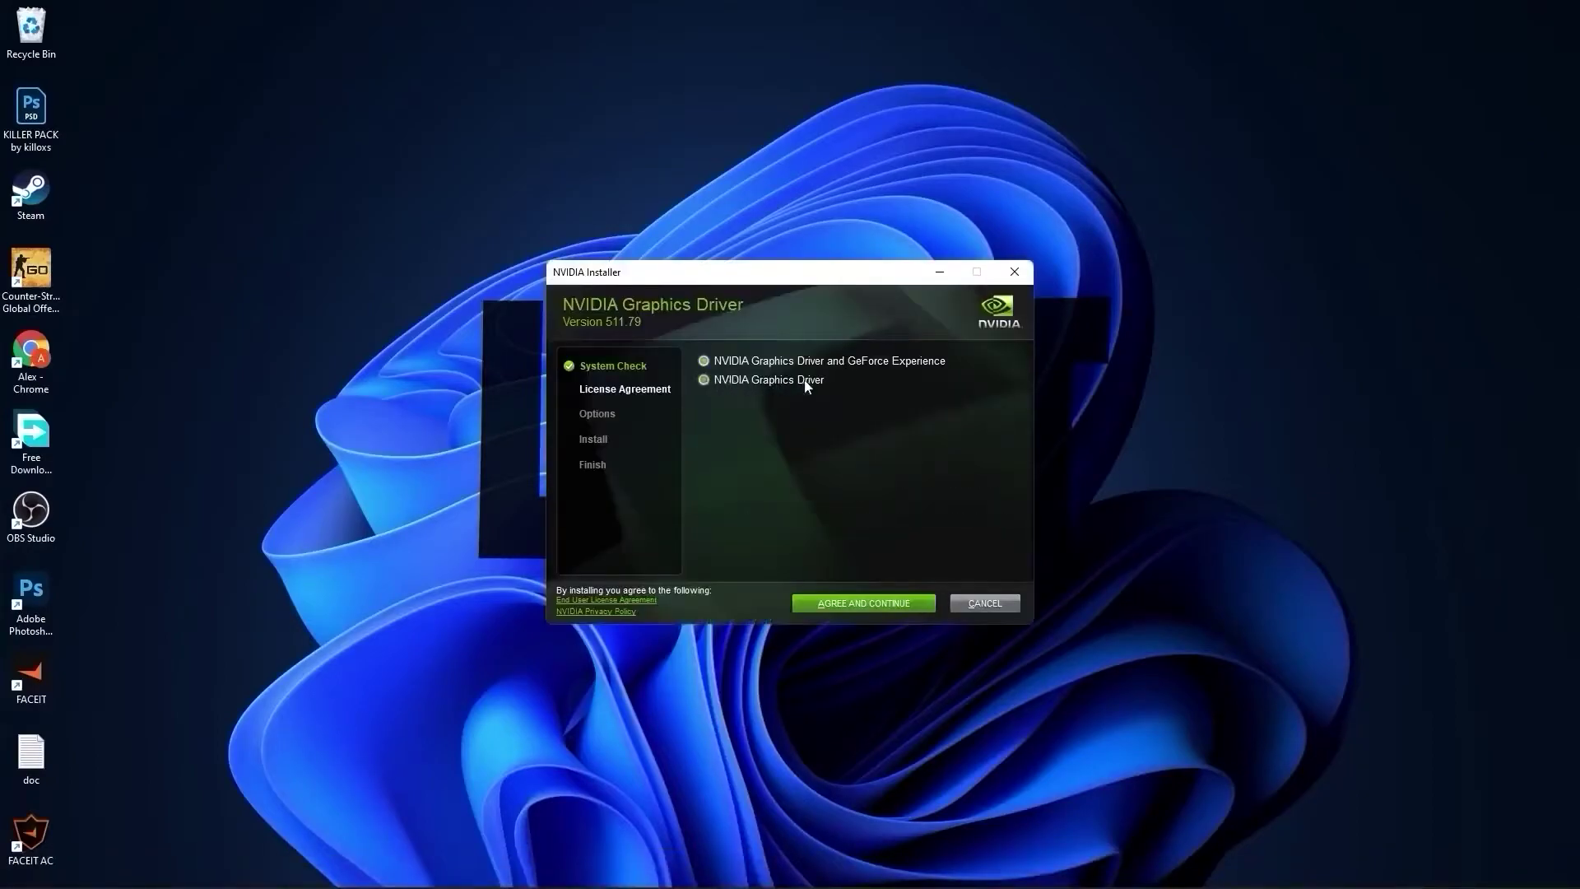
click(858, 604)
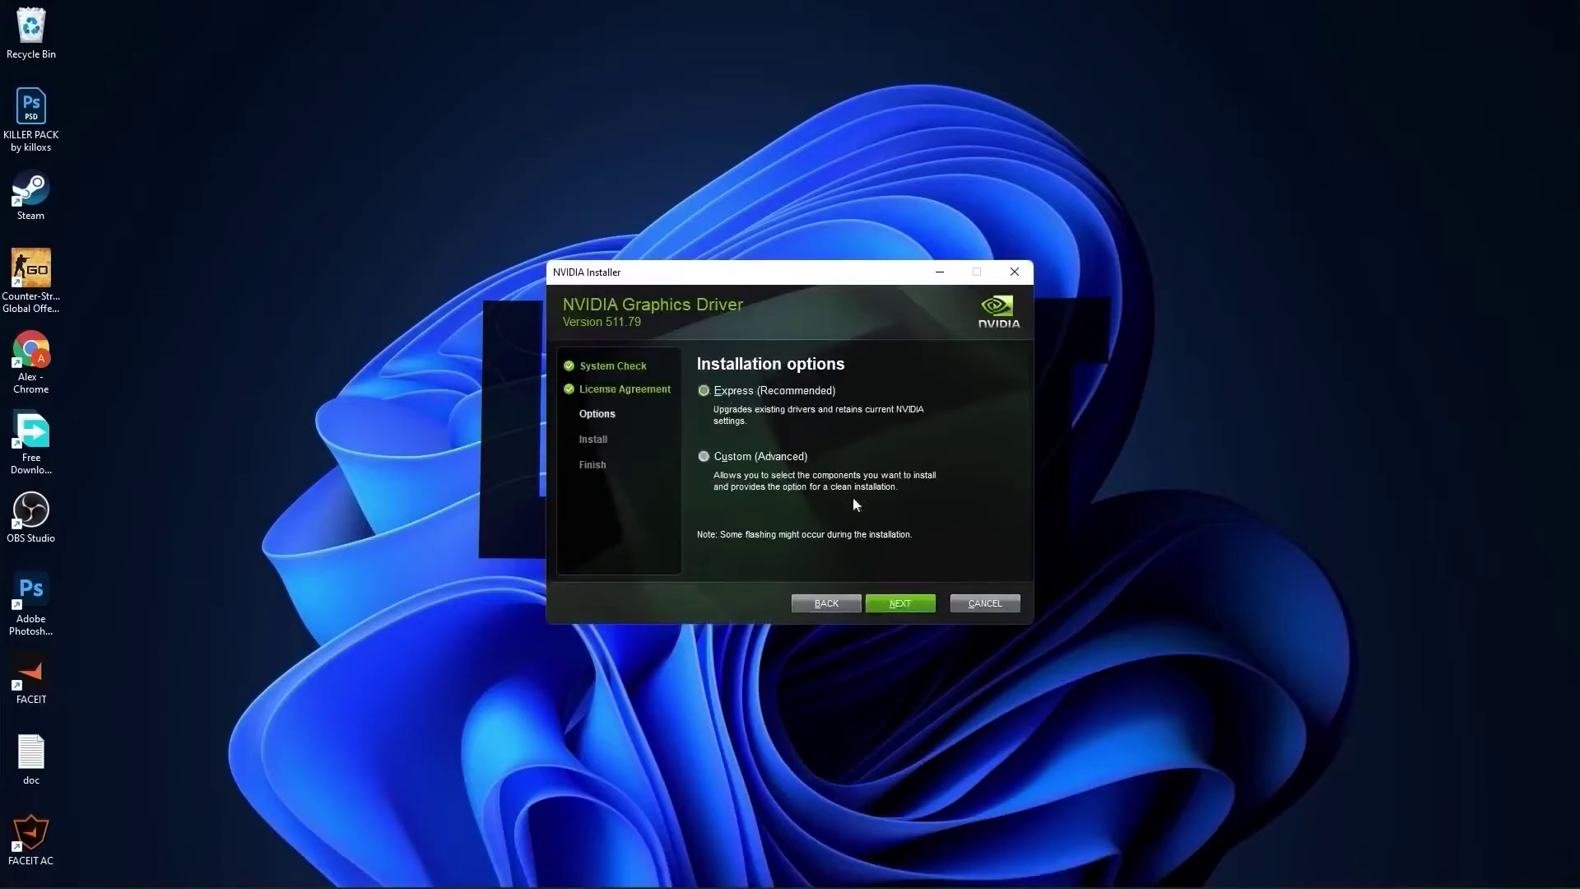
click(902, 602)
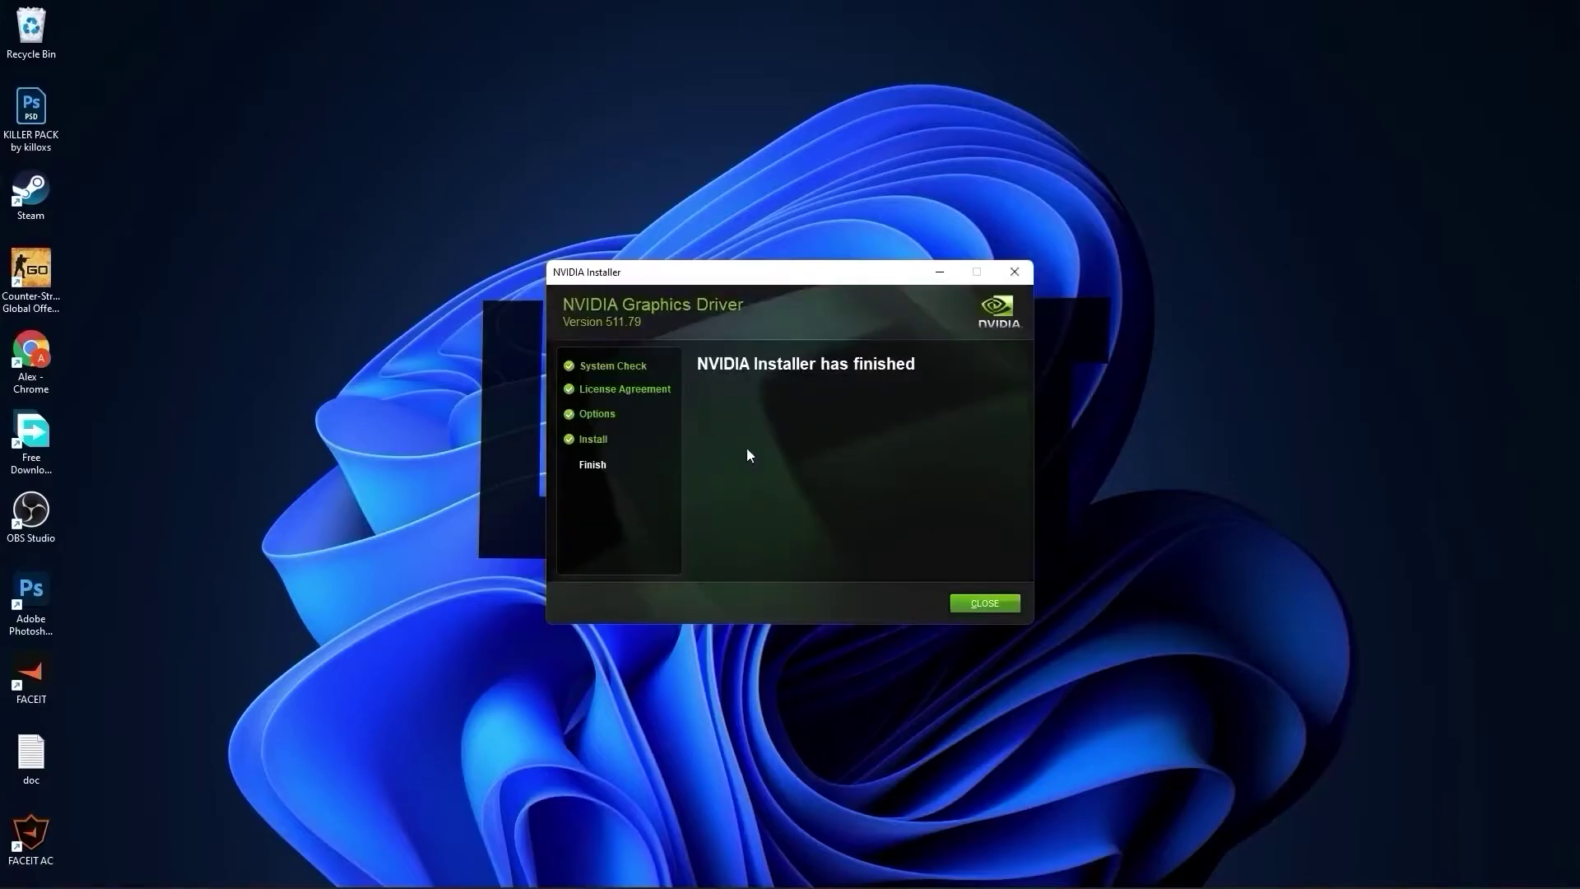
Close the finished installer and launch NVIDIA Control Panel from the desktop context menu.
click(984, 603)
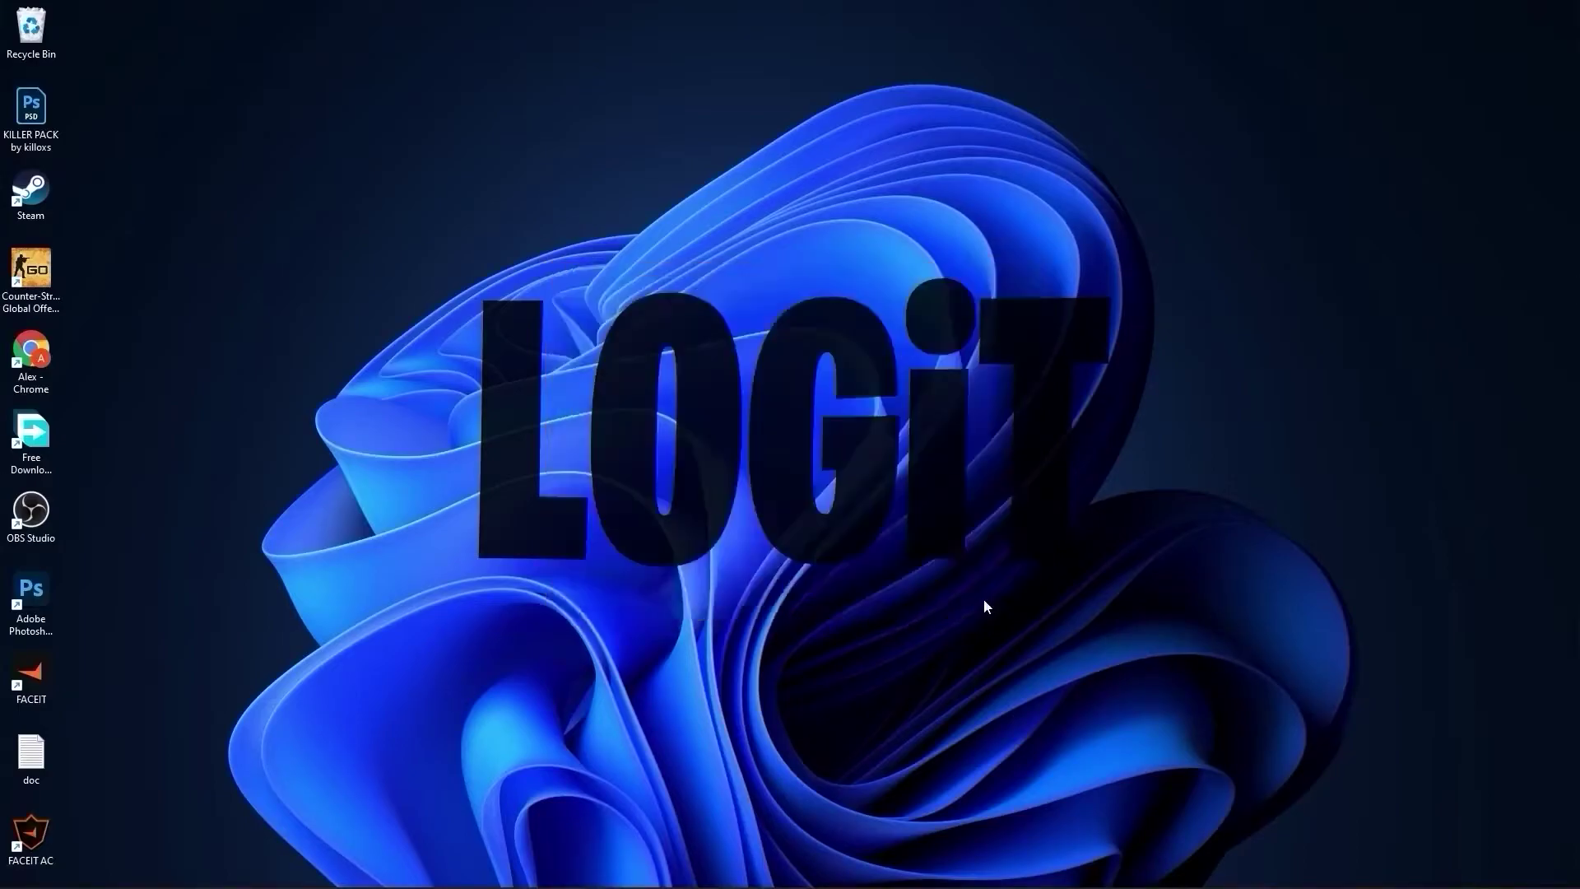
right_click(832, 237)
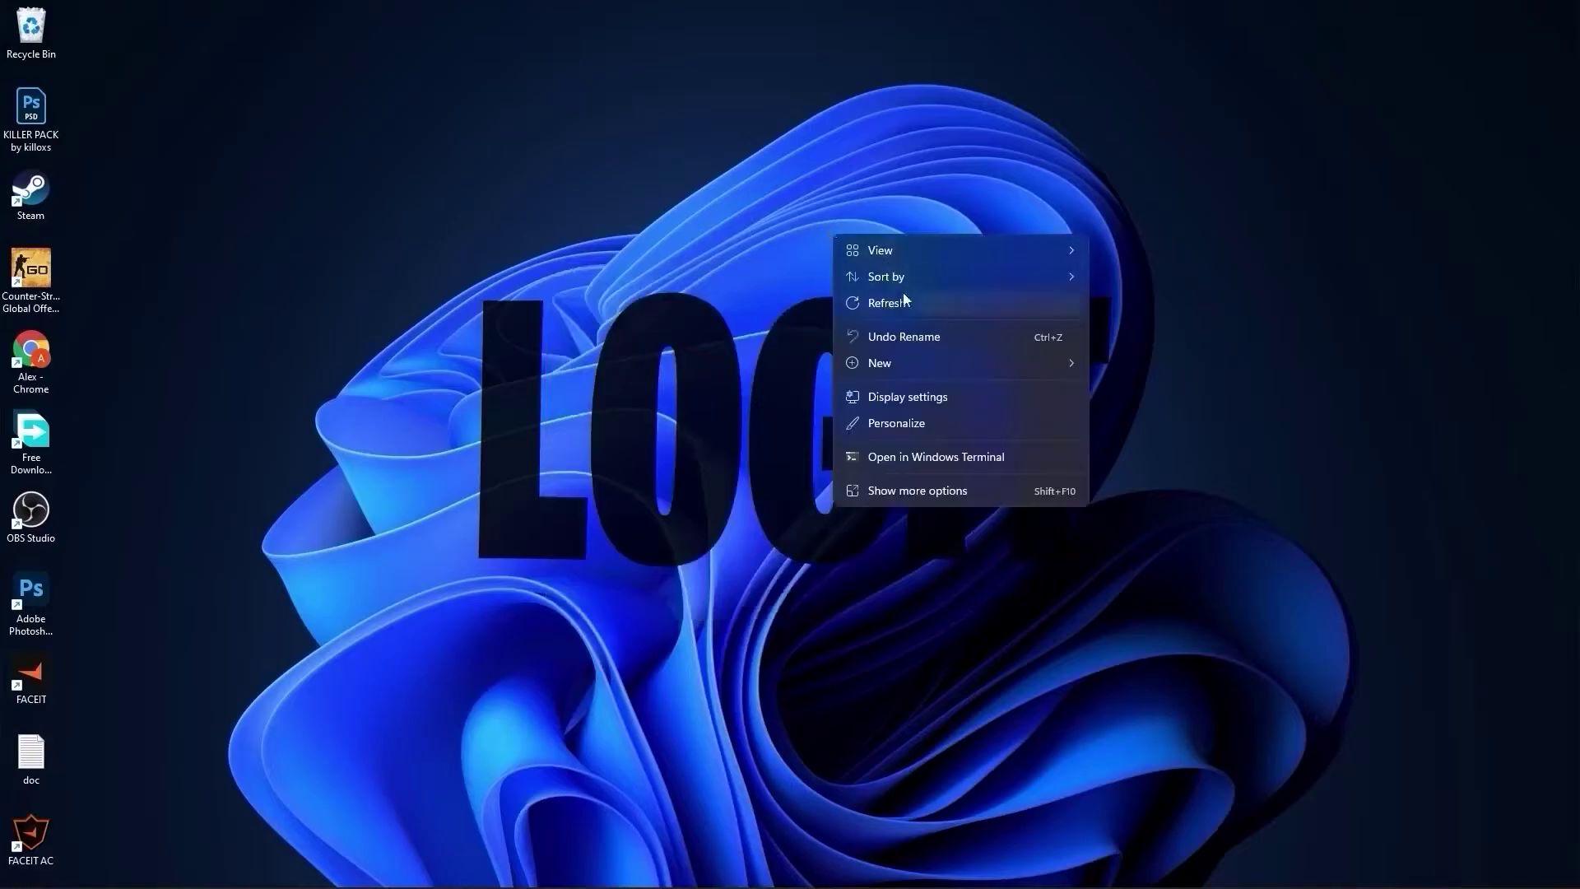
click(916, 493)
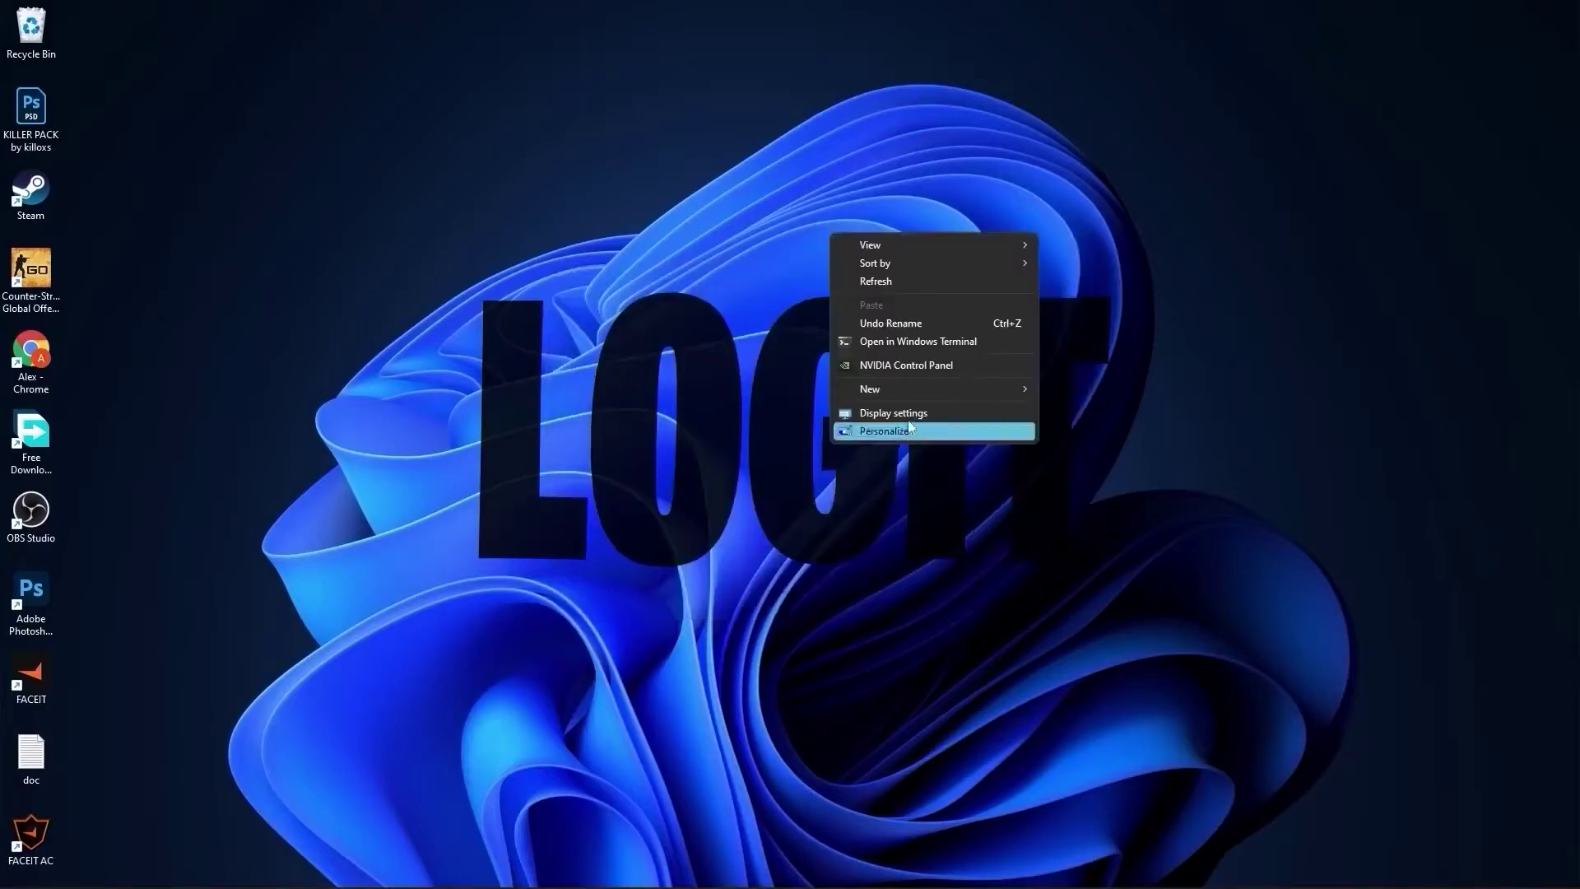
click(910, 365)
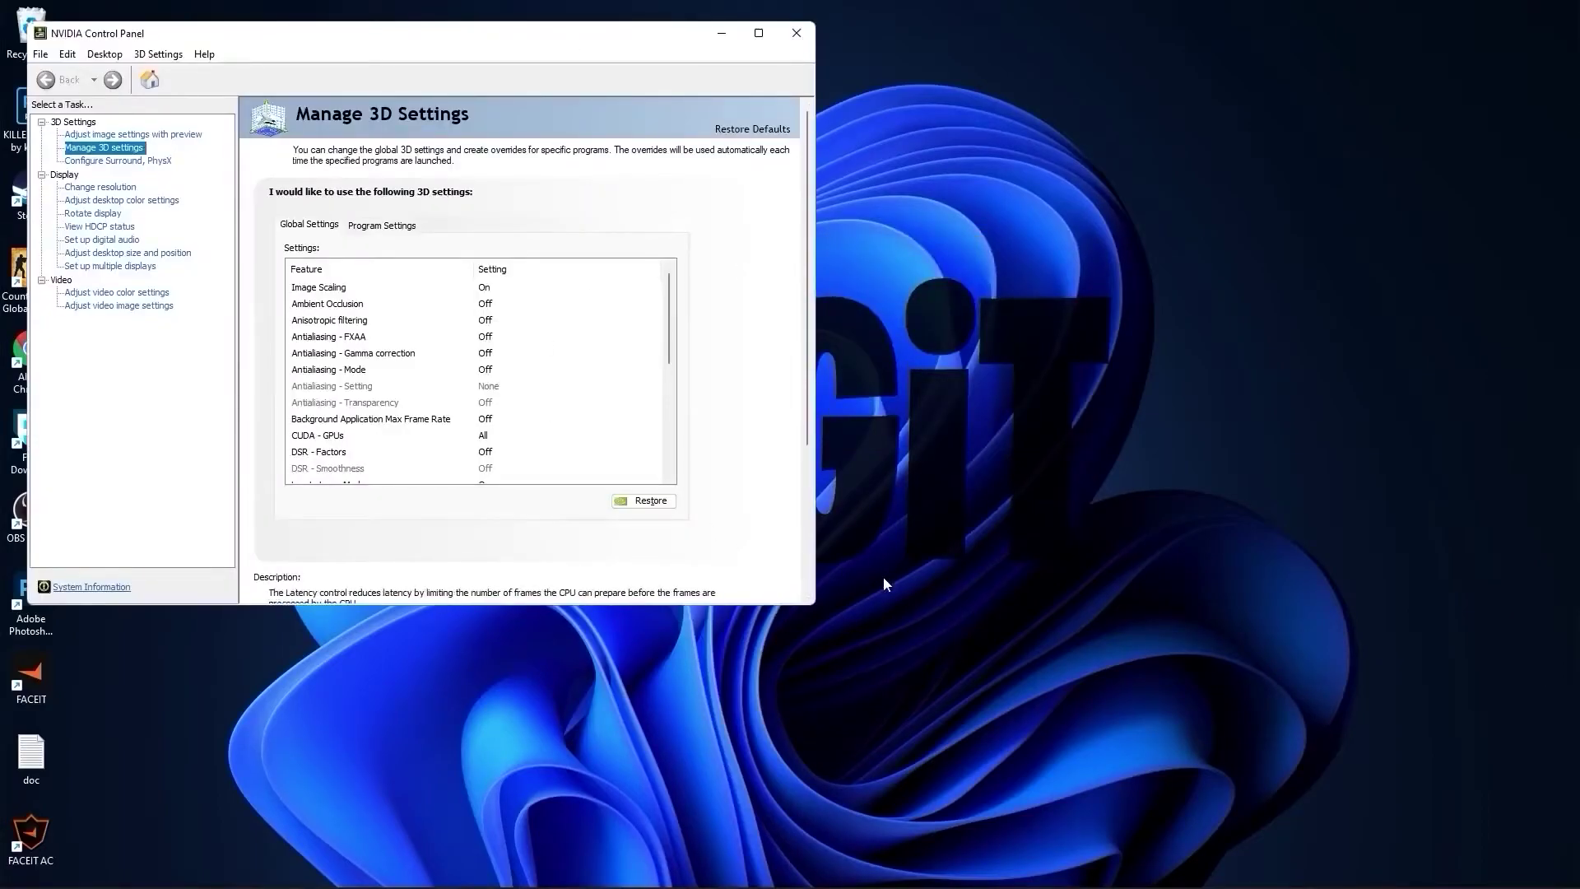
Find the NVIDIA Control Panel app page in the Microsoft Store.
click(731, 871)
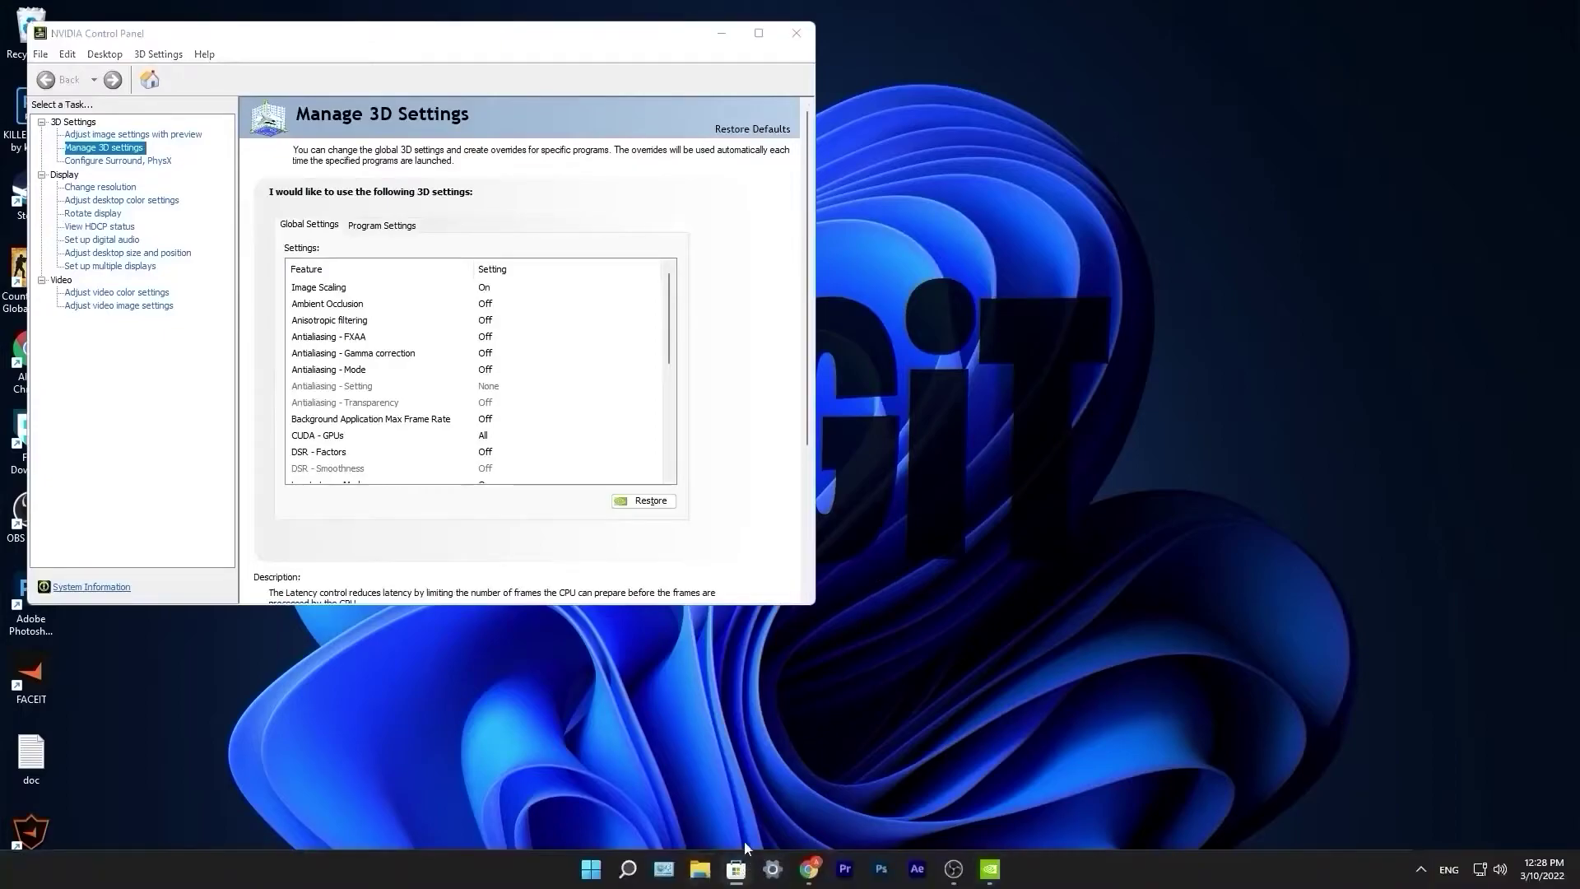
text(nvi)
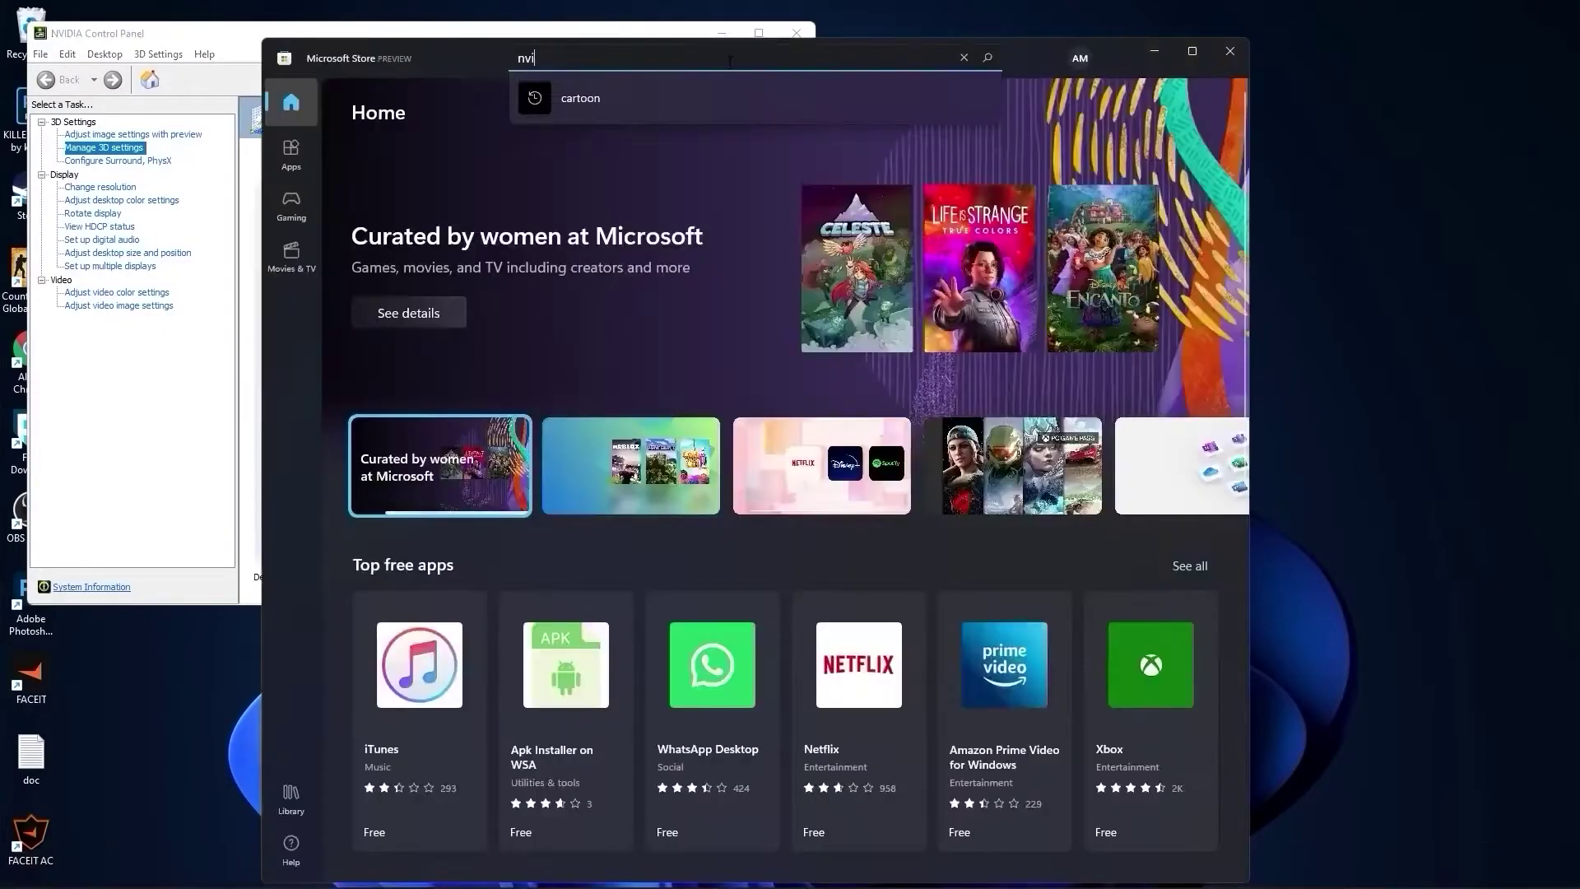
text(dia control panel)
click(644, 149)
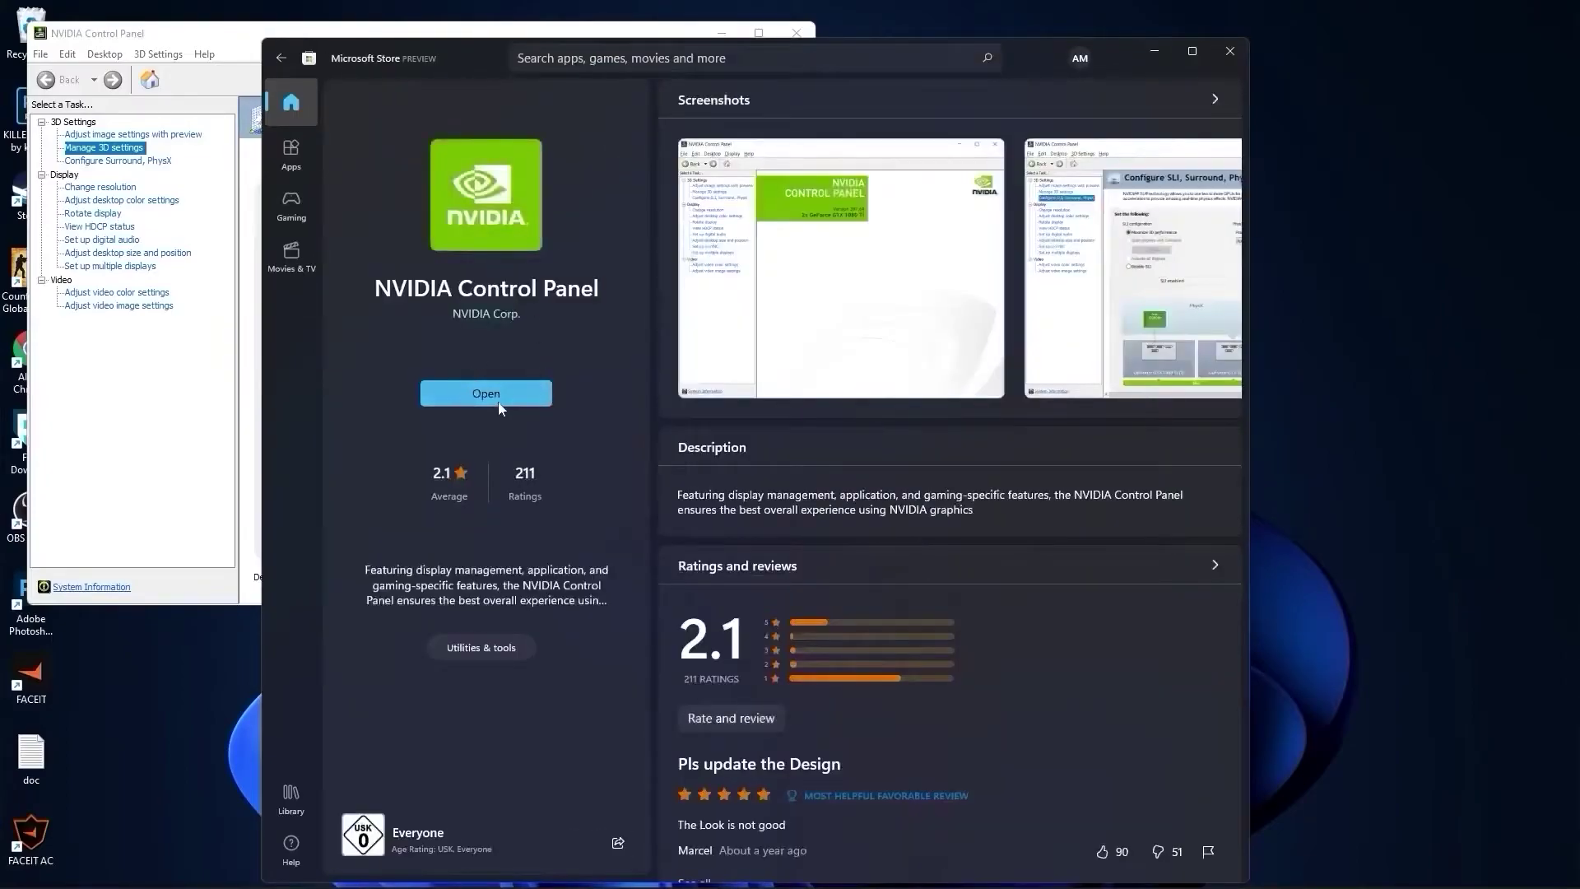
Set the image settings to 'Use my preference emphasizing' at full Performance and apply it.
click(501, 395)
click(158, 134)
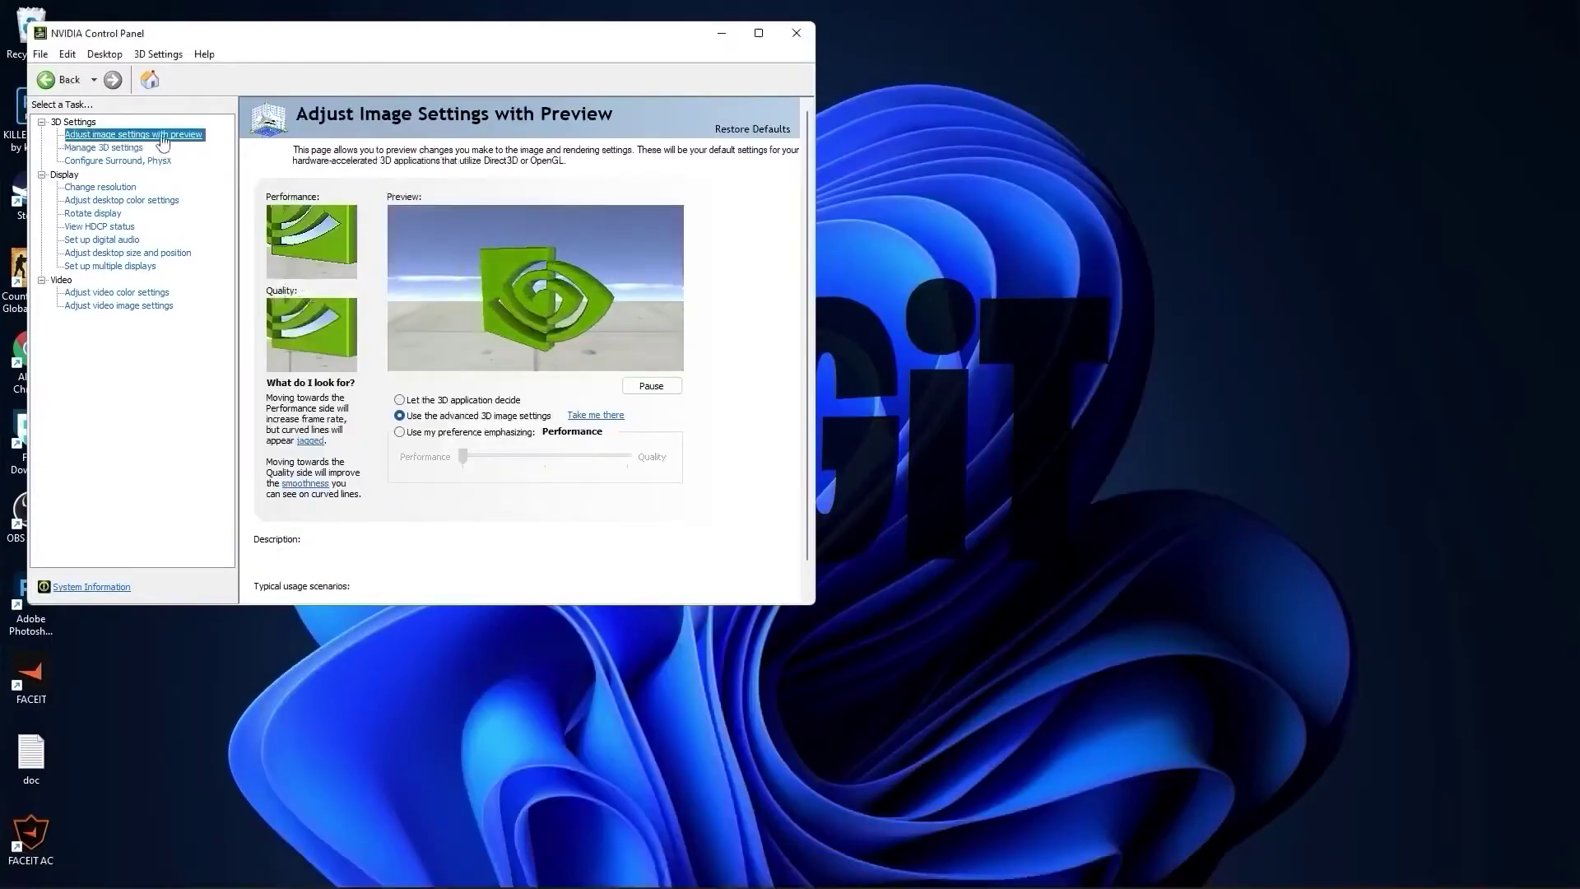
click(423, 433)
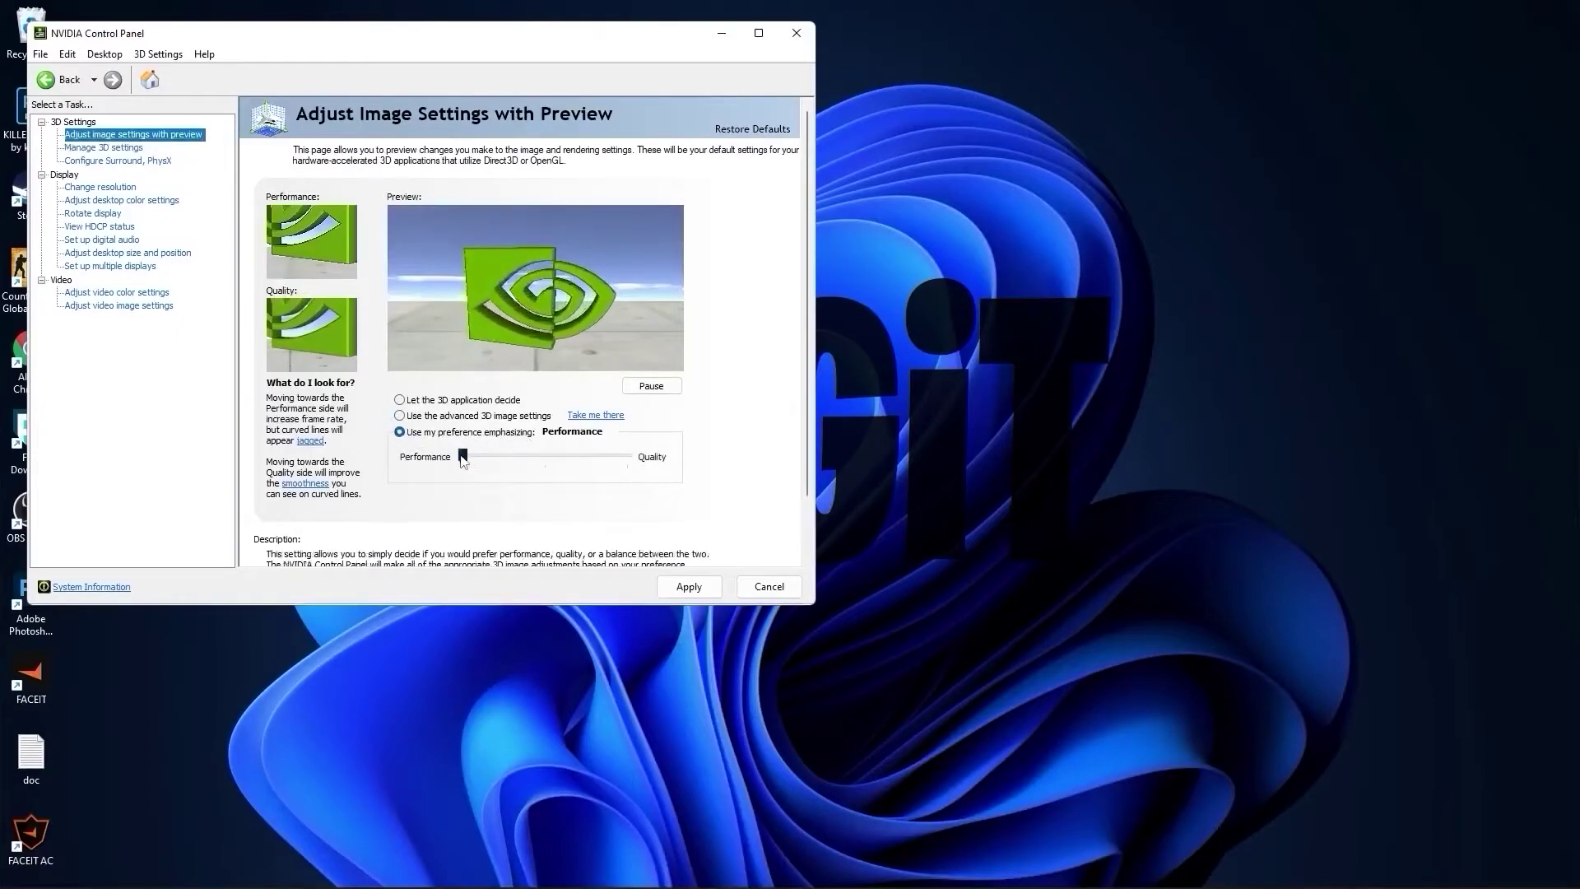
mouse_move(463, 461)
mouse_down()
mouse_move(536, 458)
mouse_move(465, 463)
mouse_up()
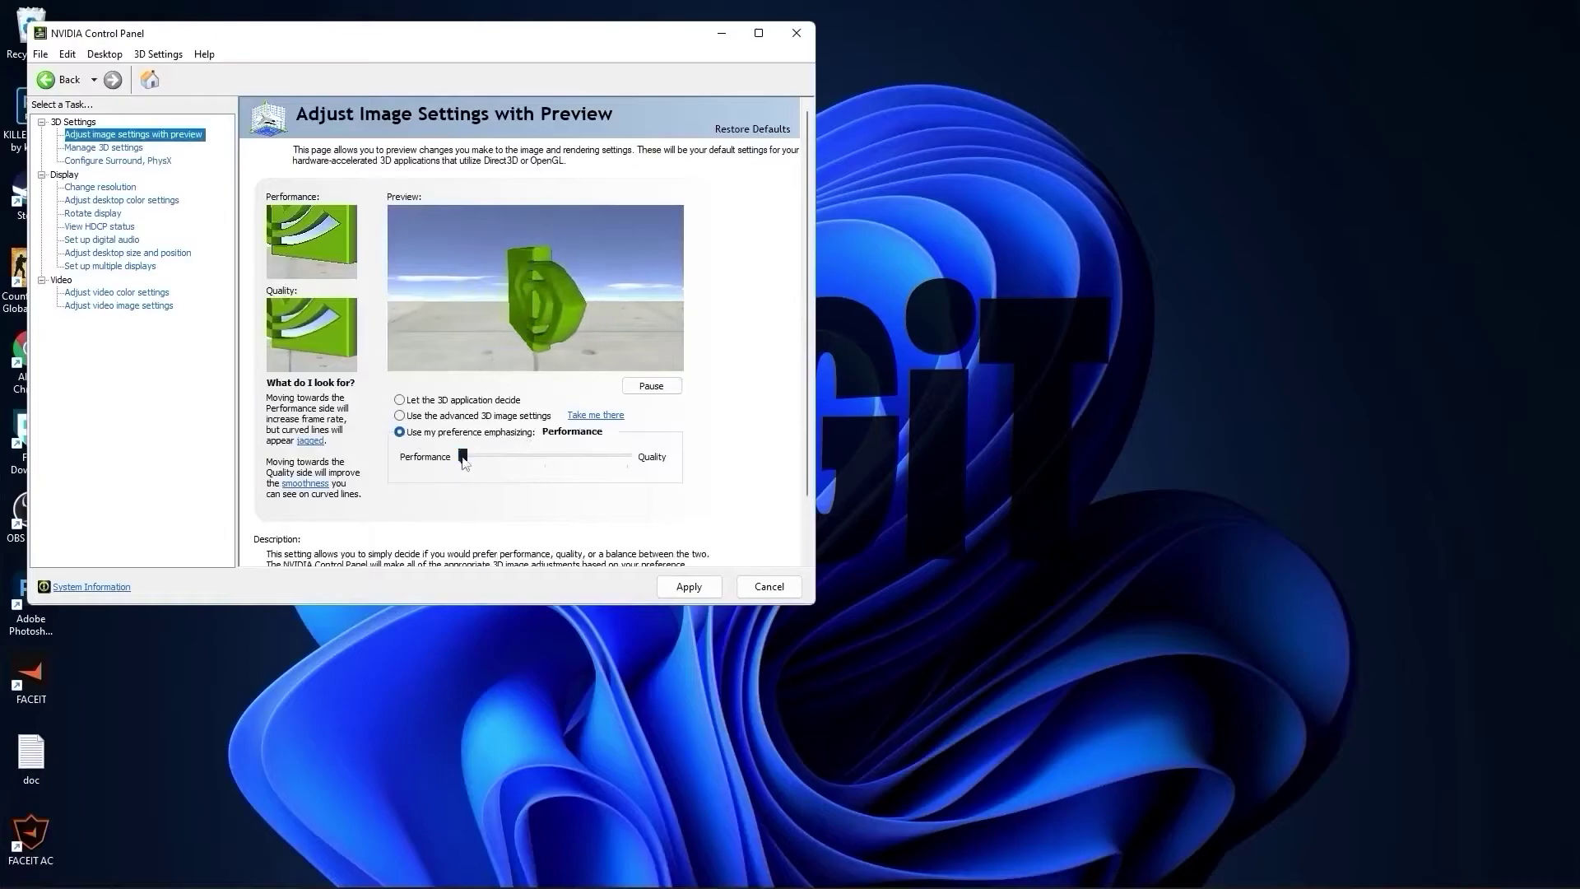
click(692, 587)
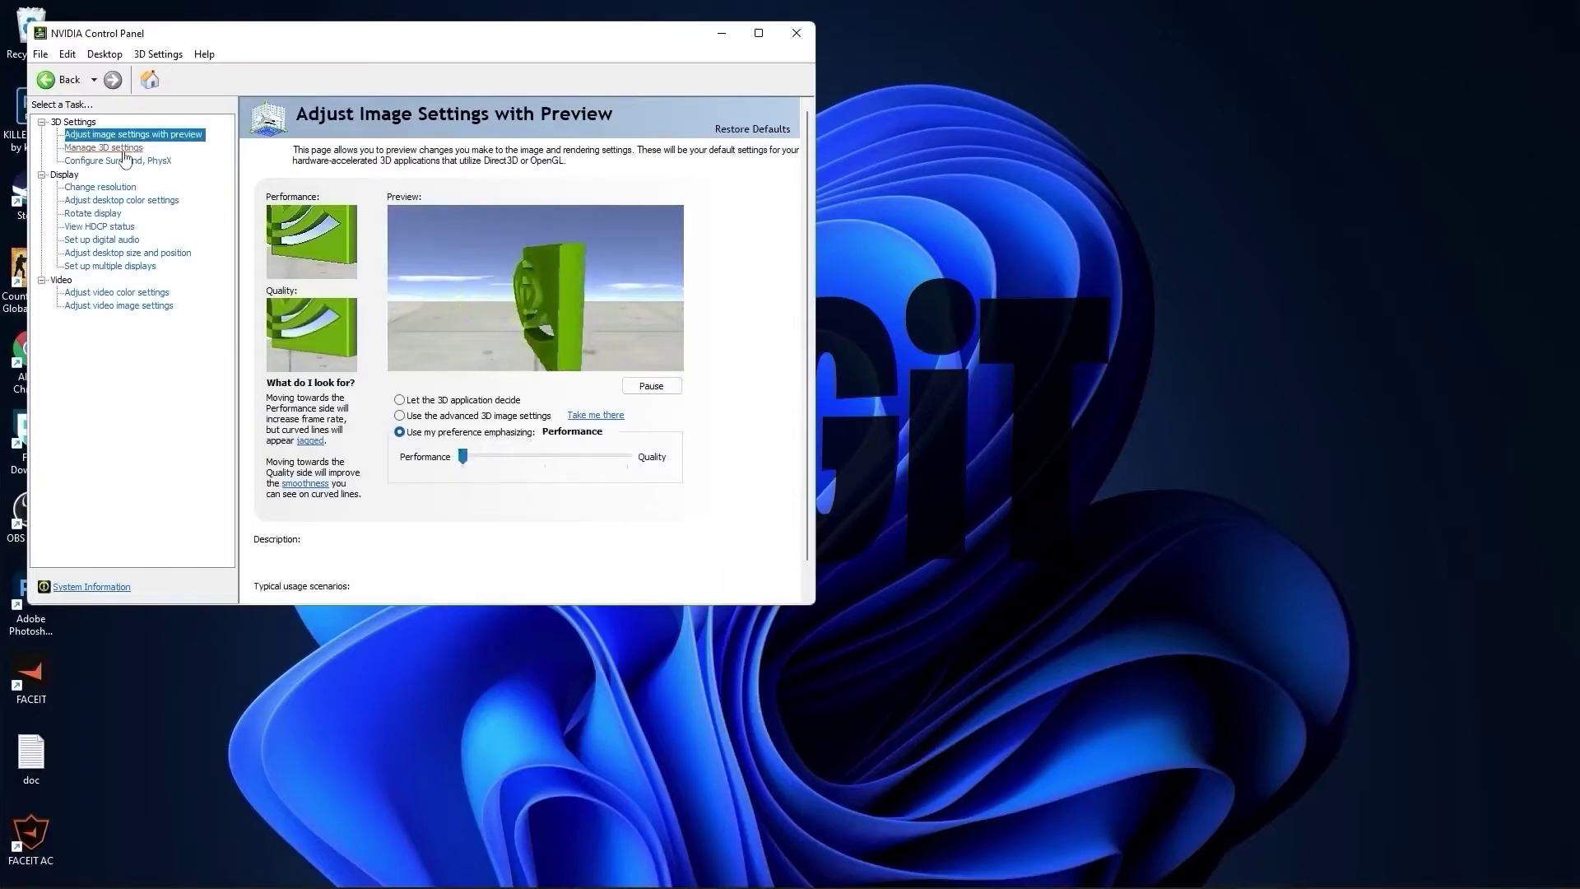
In Global 3D Settings, review the Image Scaling options and confirm them unchanged.
click(124, 149)
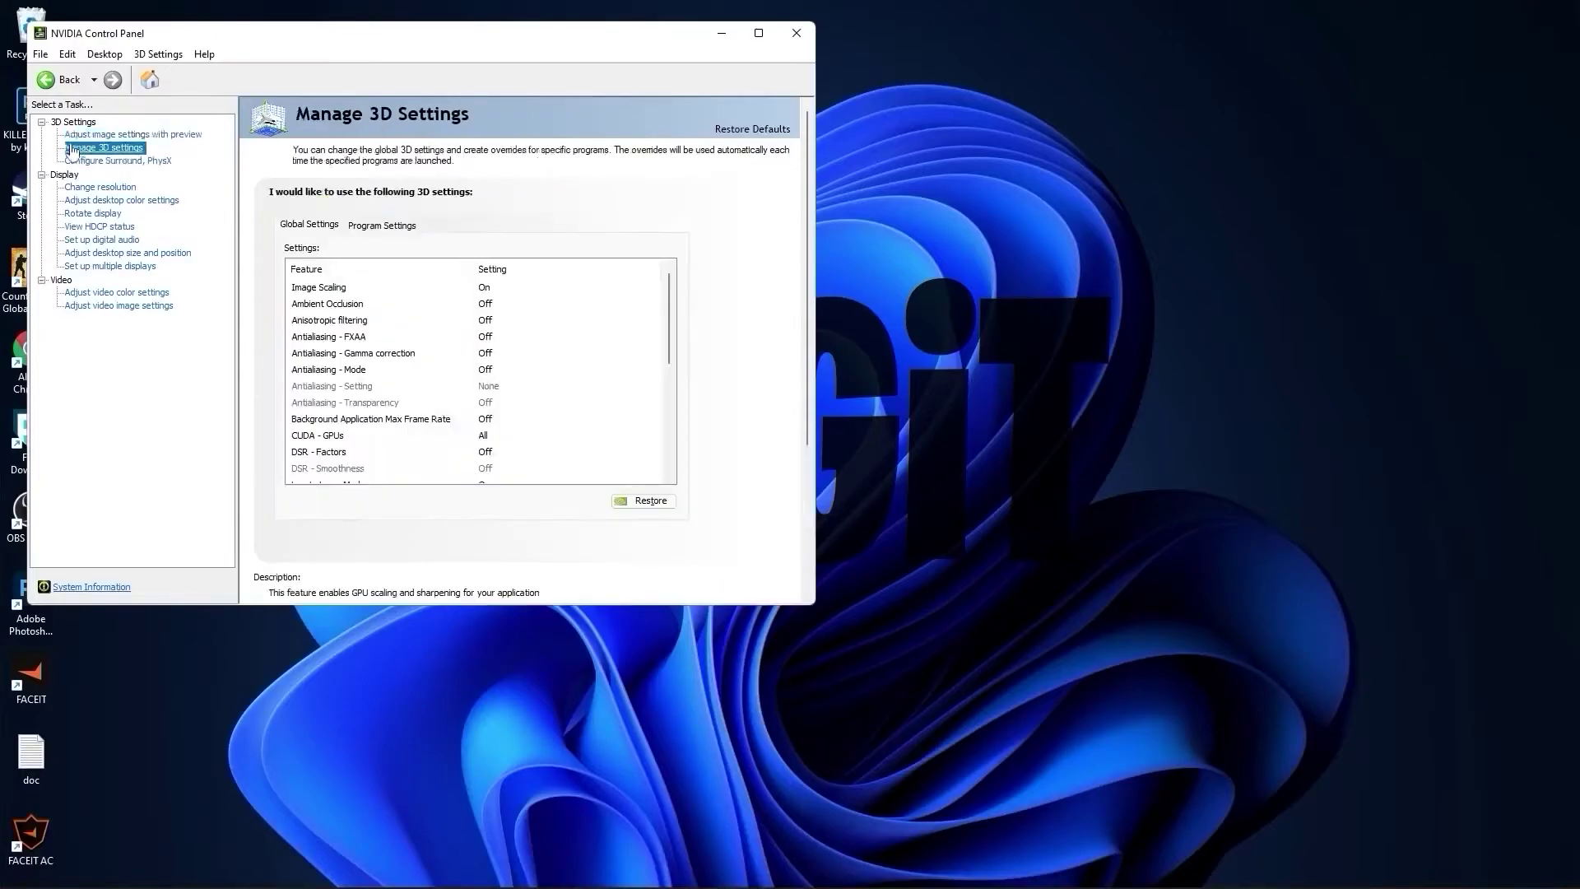
click(311, 288)
click(488, 291)
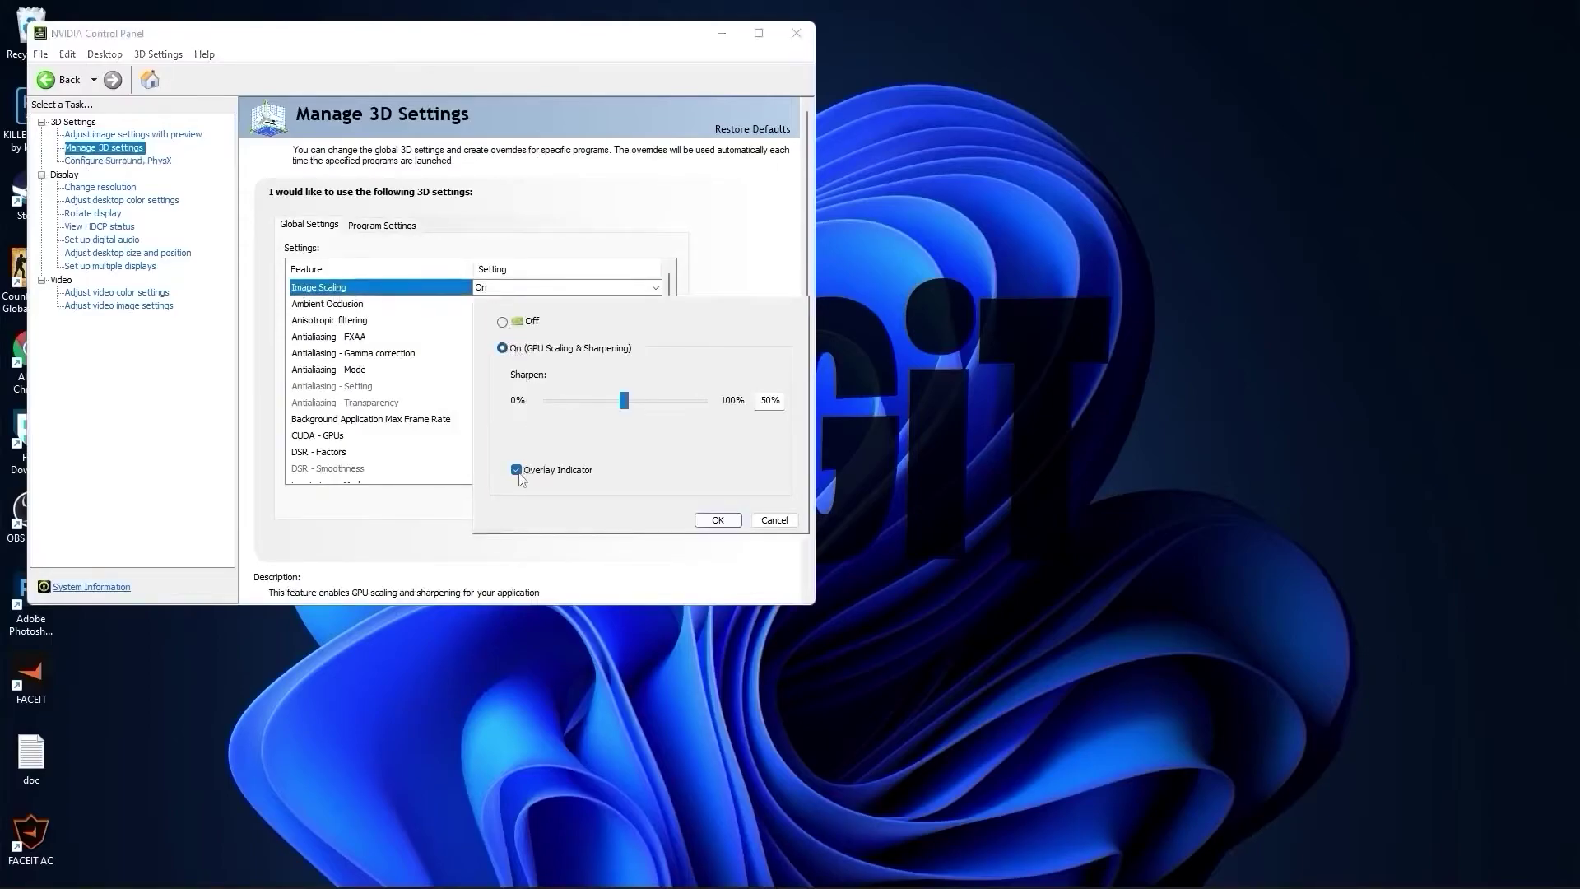
click(717, 519)
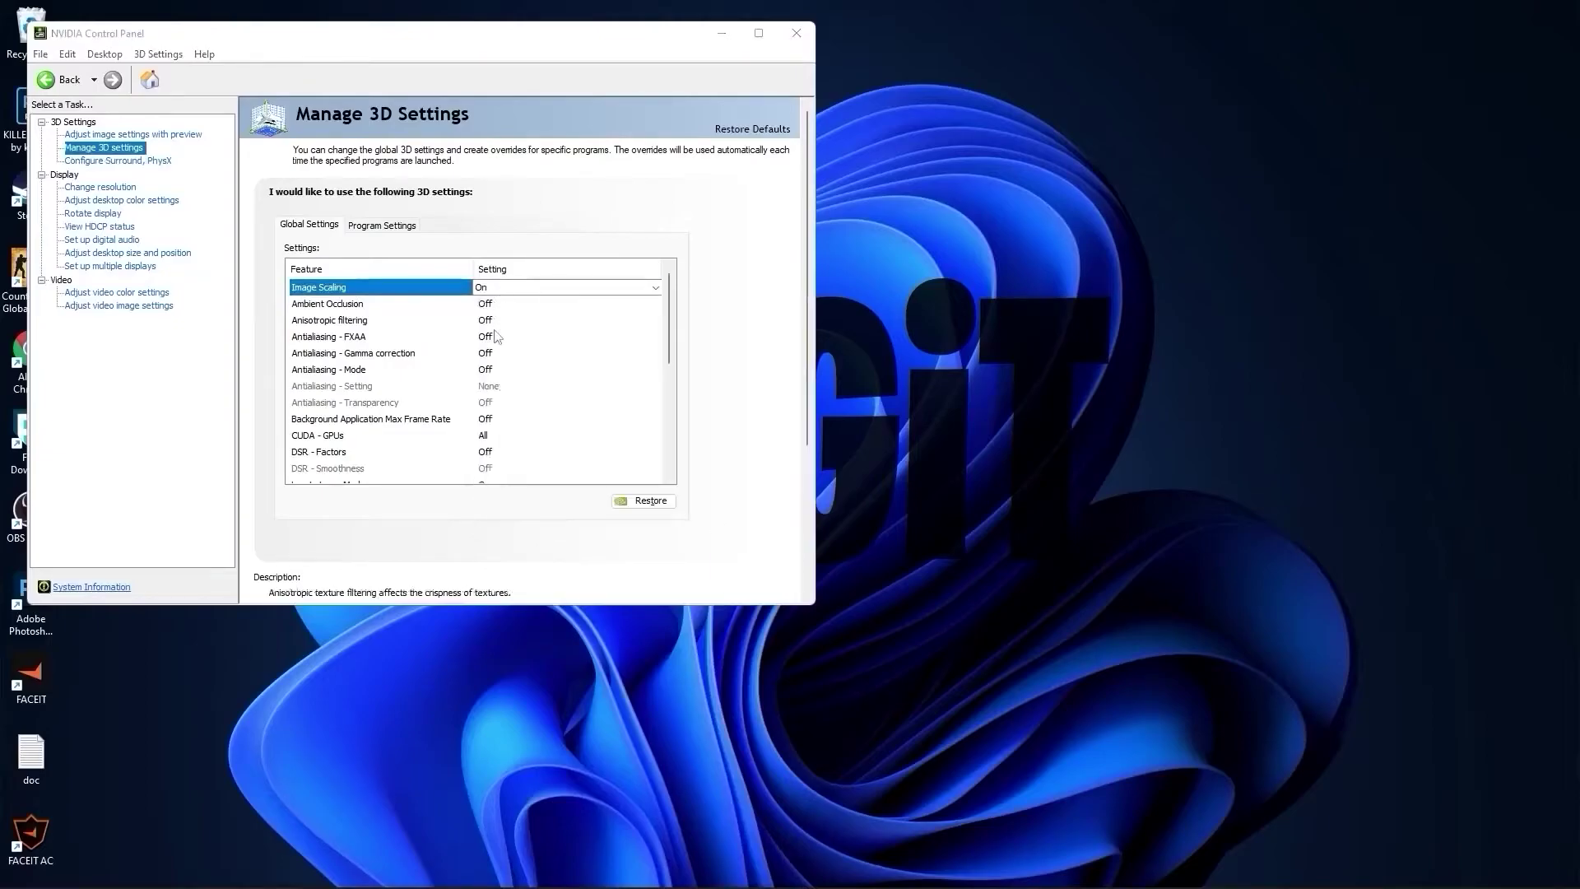
scroll(500, 370, down, 2)
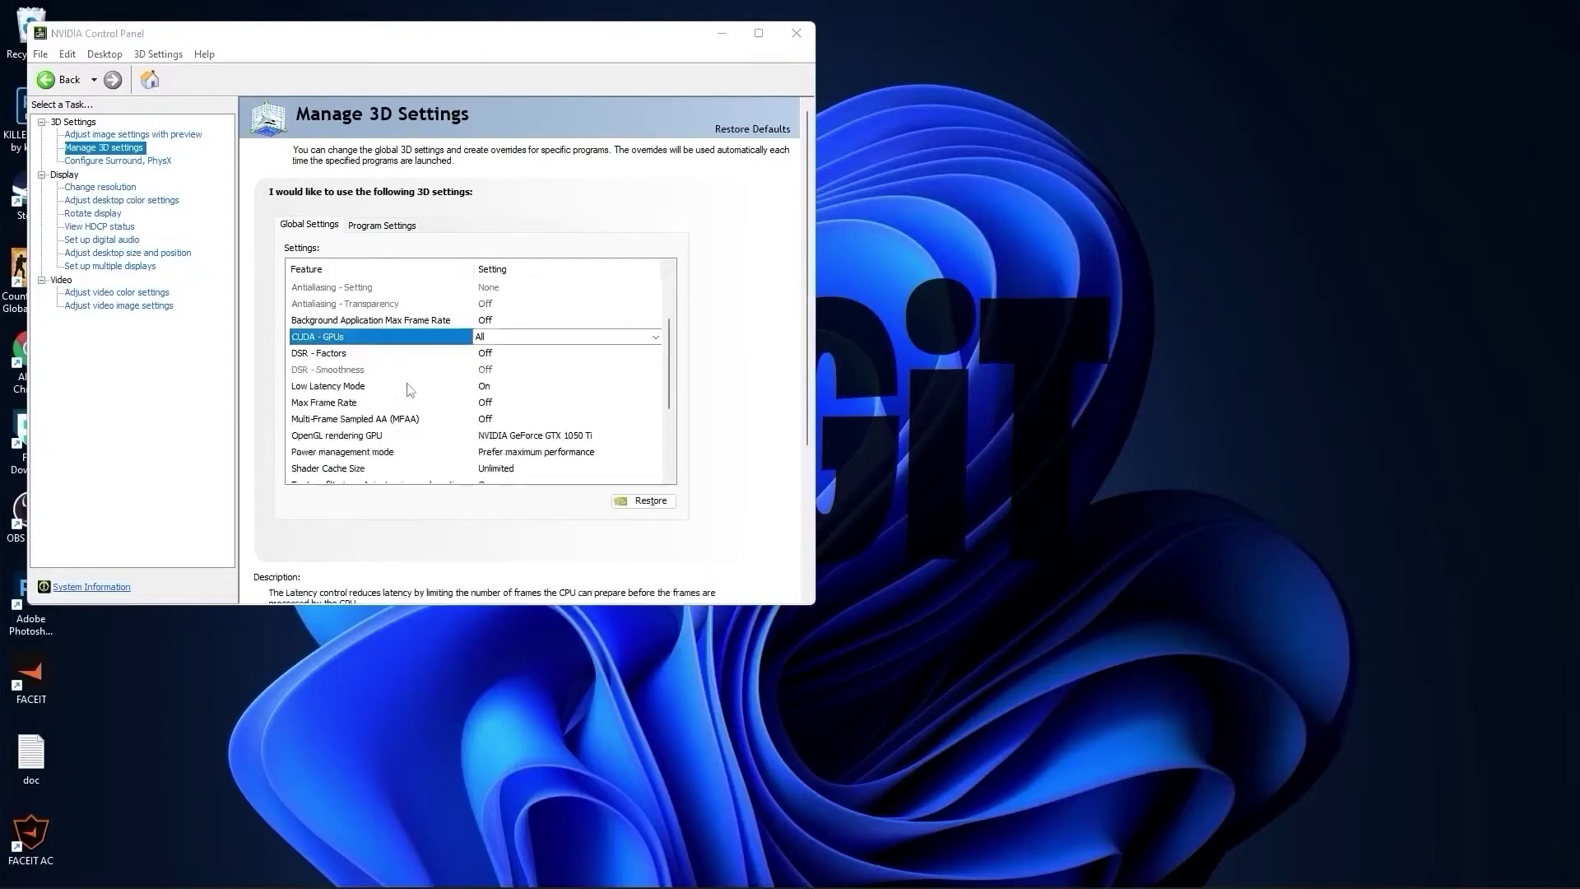
Set Low Latency Mode to On and keep the Max Frame Rate cap off.
click(304, 392)
click(490, 391)
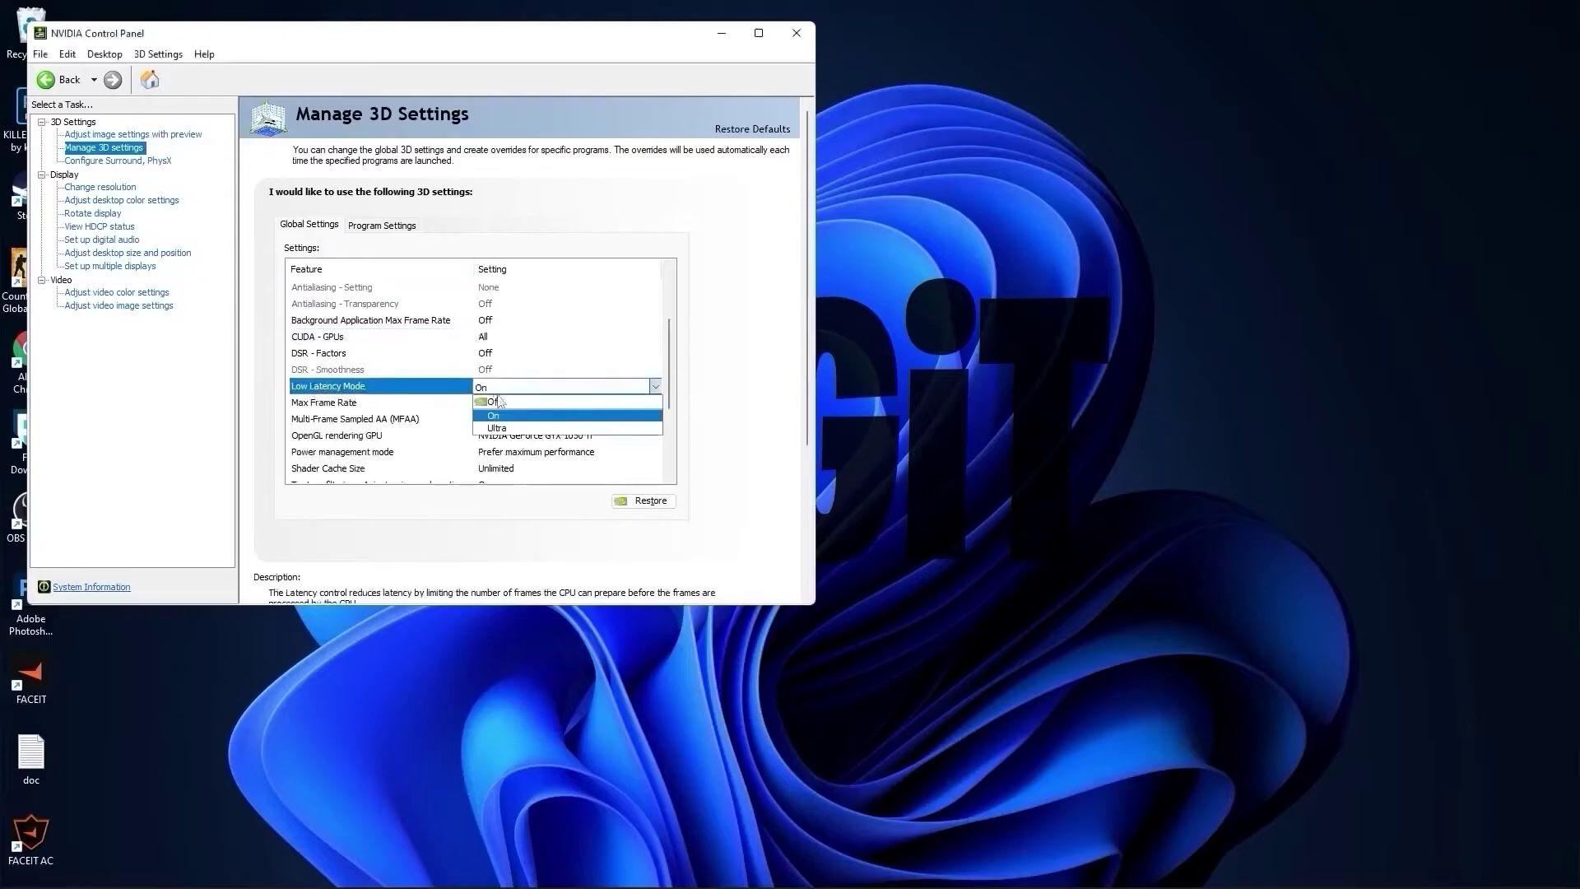
click(504, 416)
click(355, 404)
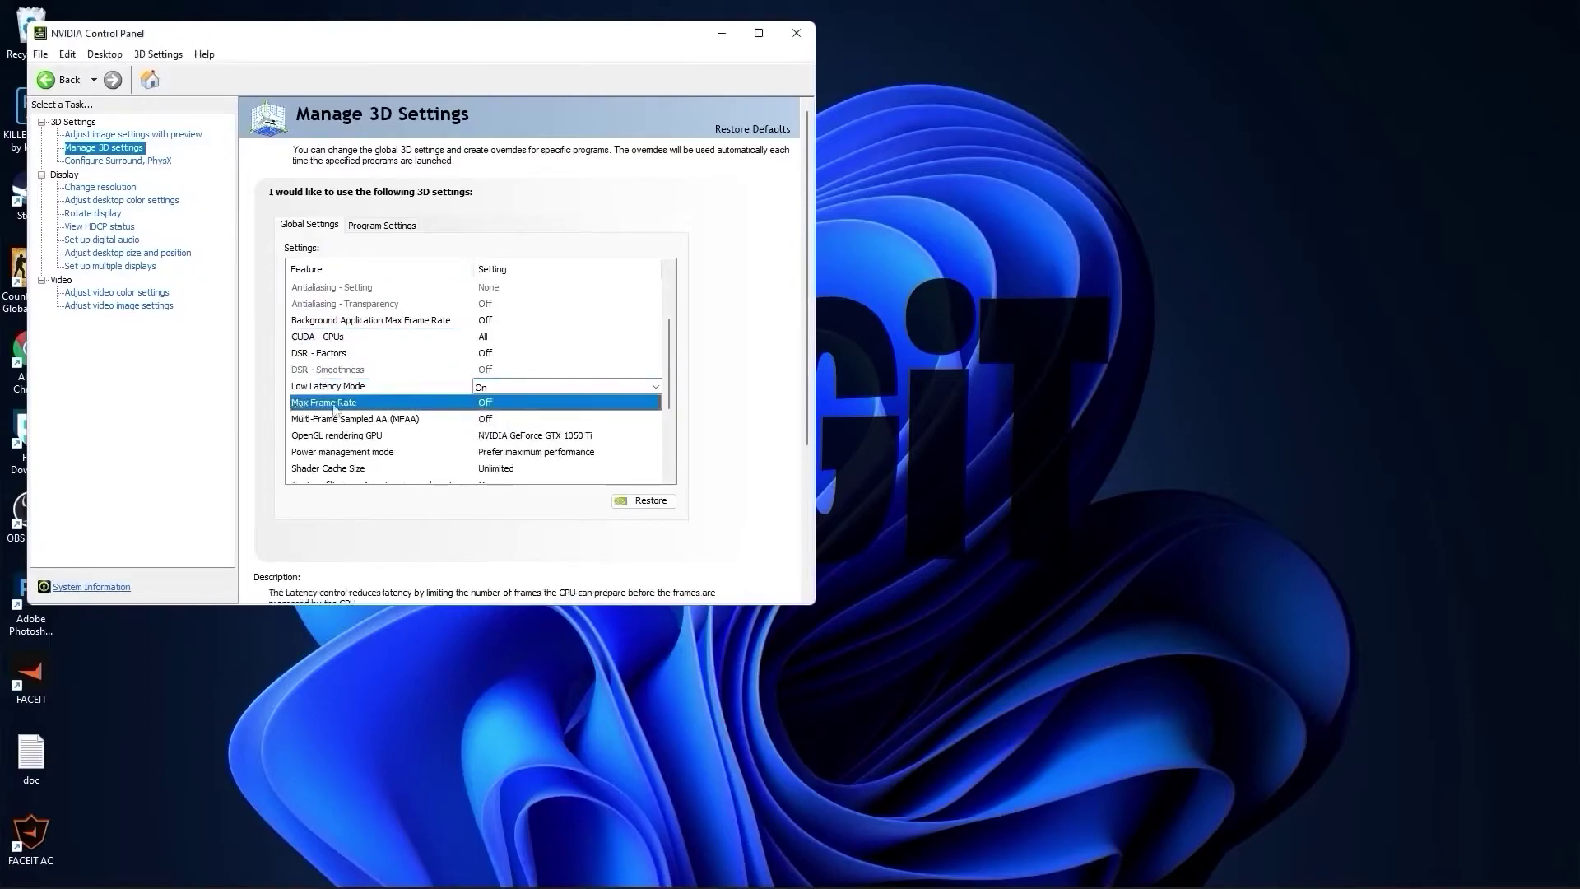
click(487, 403)
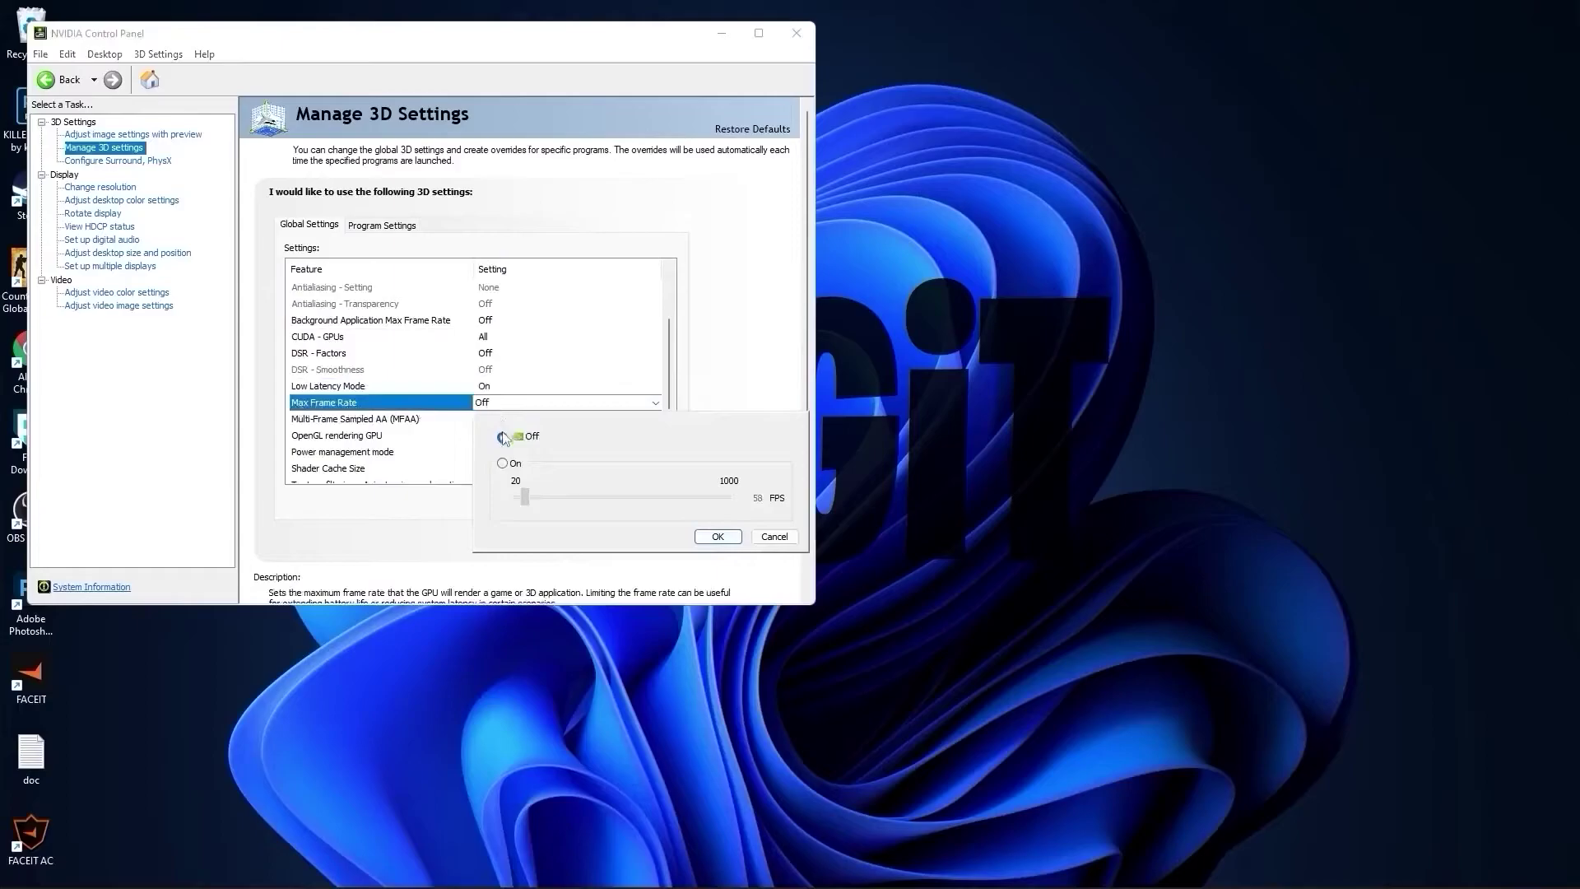
click(718, 536)
scroll(370, 408, down, 2)
Use the GTX 1050 Ti for OpenGL rendering and set power management to Prefer maximum performance.
click(299, 355)
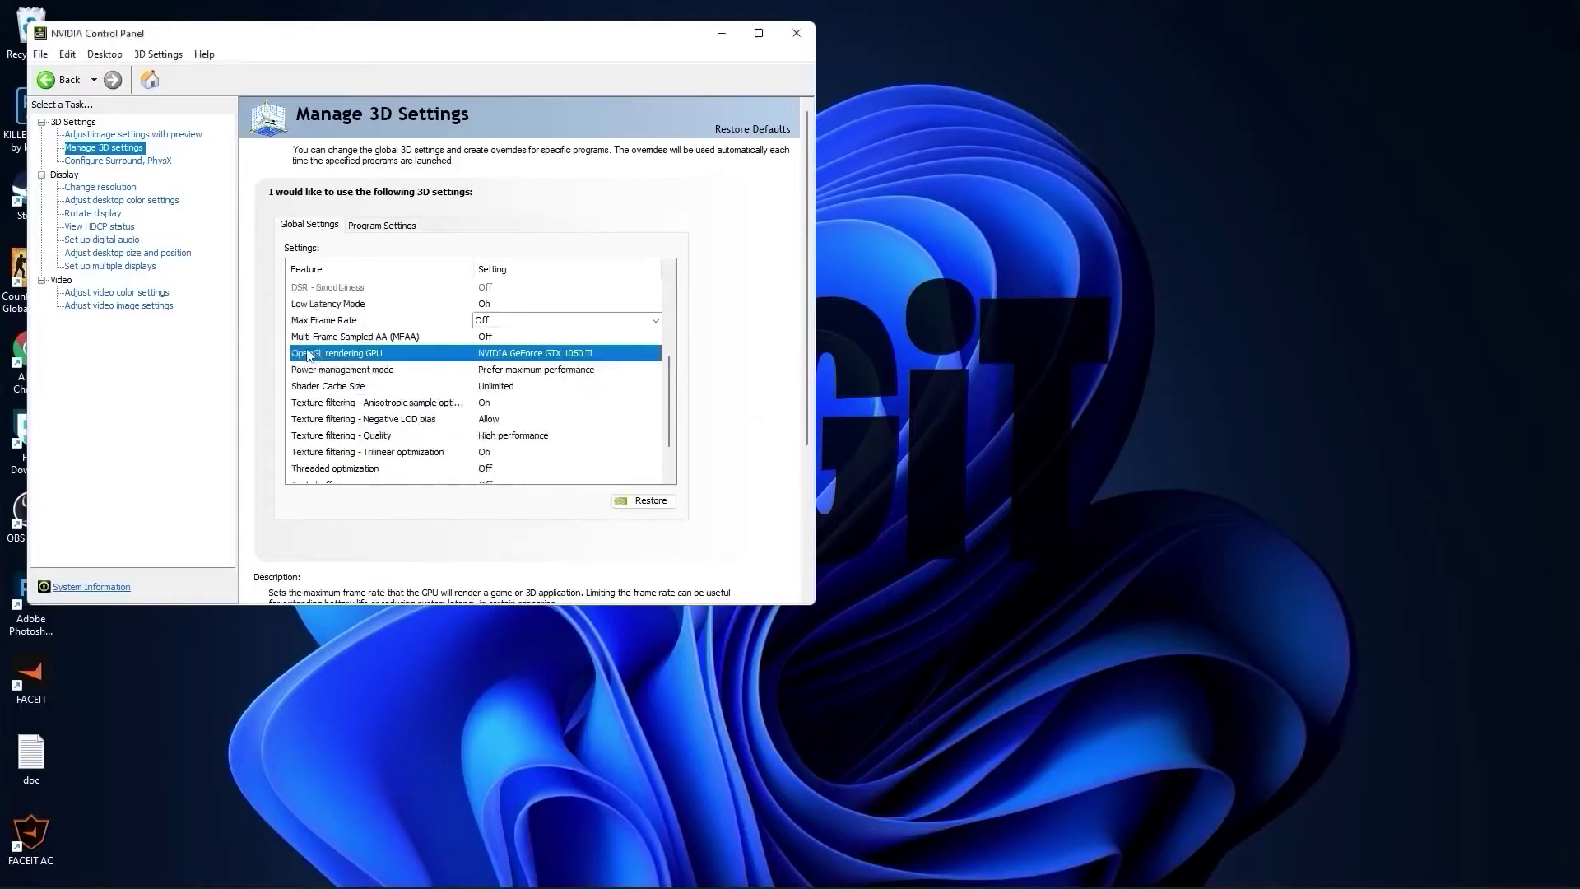
click(497, 360)
click(489, 370)
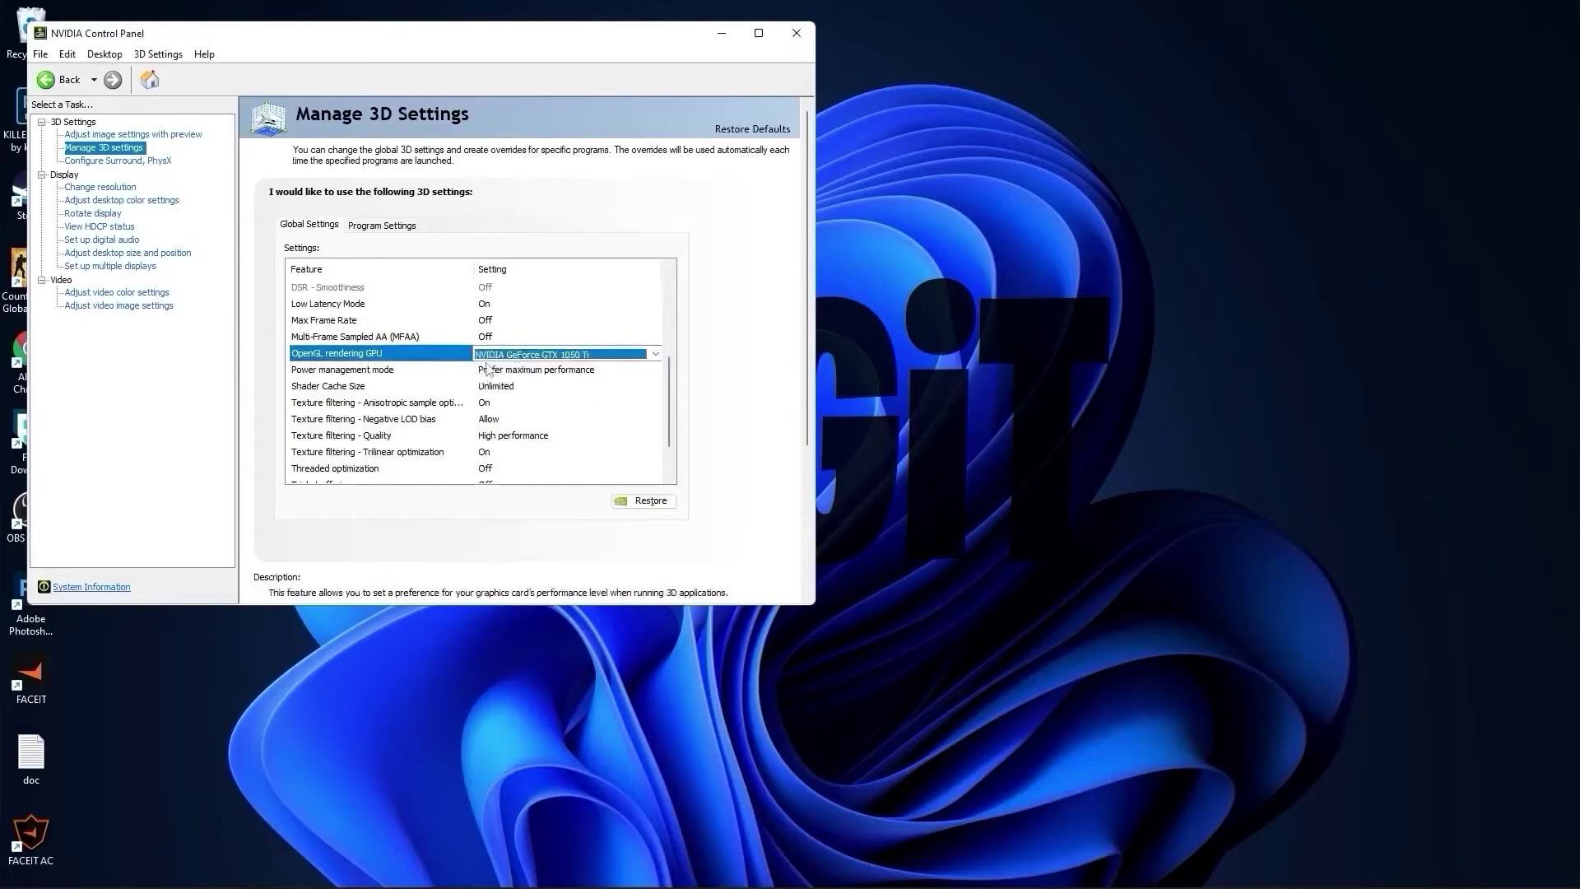
click(569, 369)
click(512, 371)
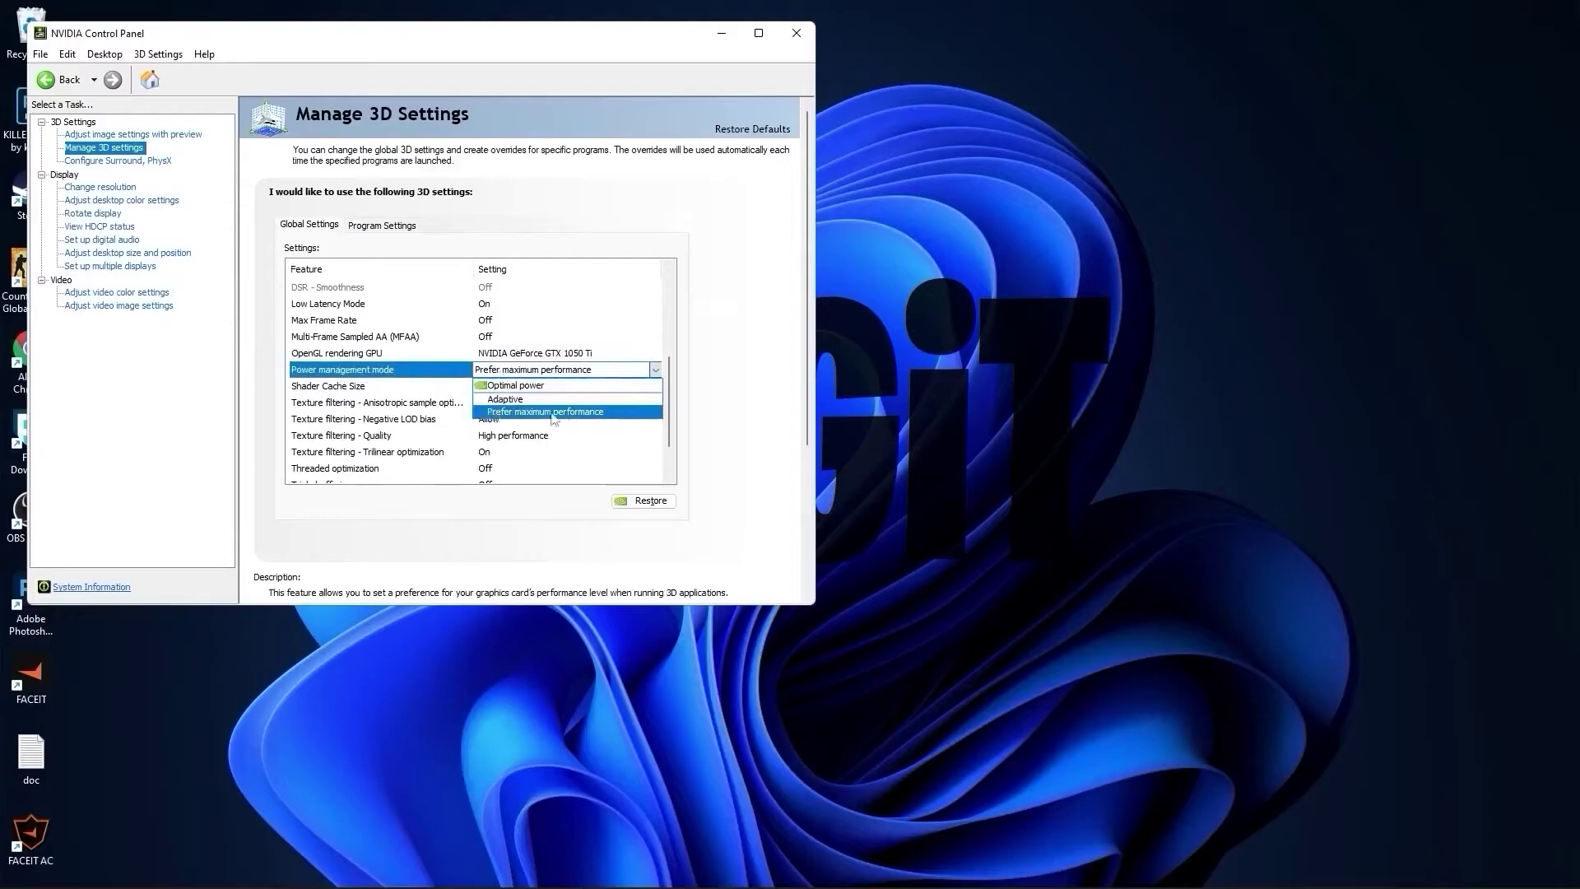
click(518, 412)
scroll(295, 391, down, 1)
Keep texture filtering at High performance, threaded optimization off and vertical sync off.
click(295, 391)
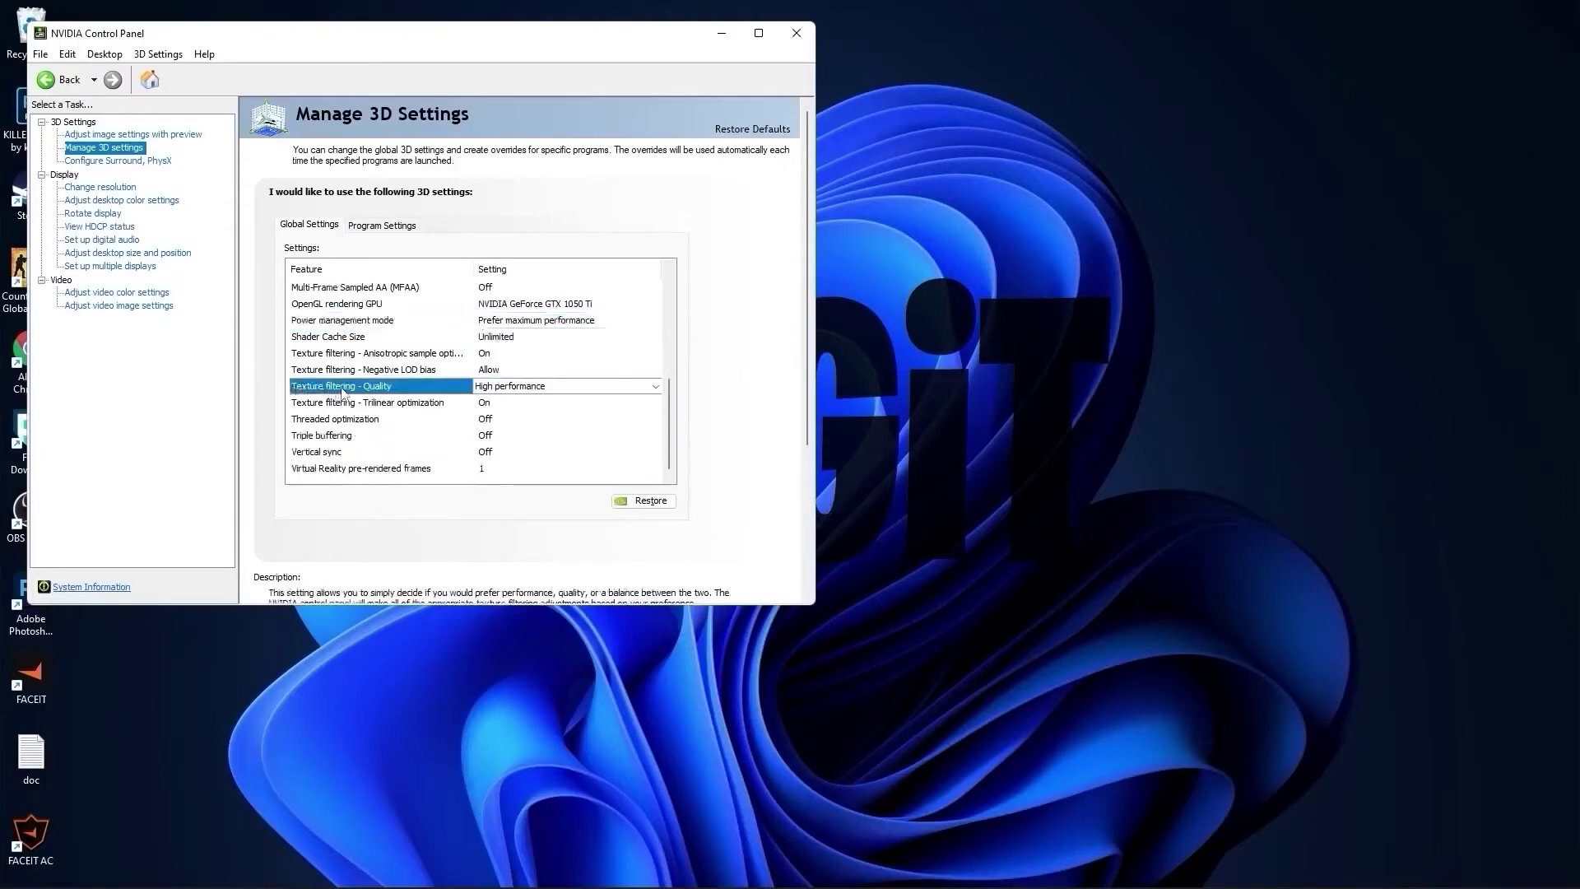
click(485, 386)
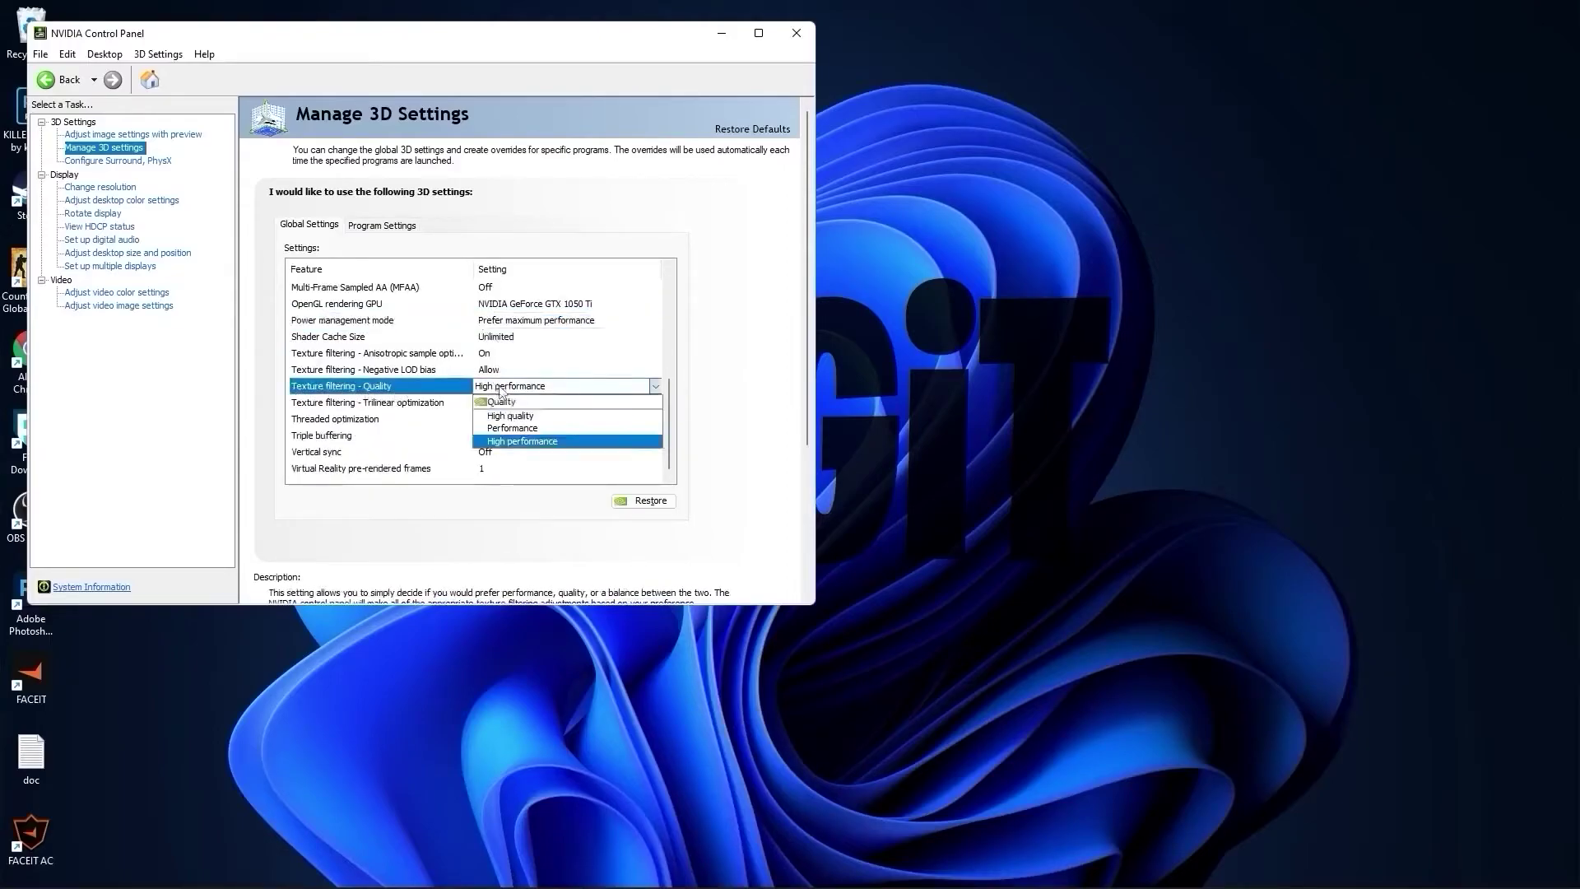
click(518, 445)
click(364, 419)
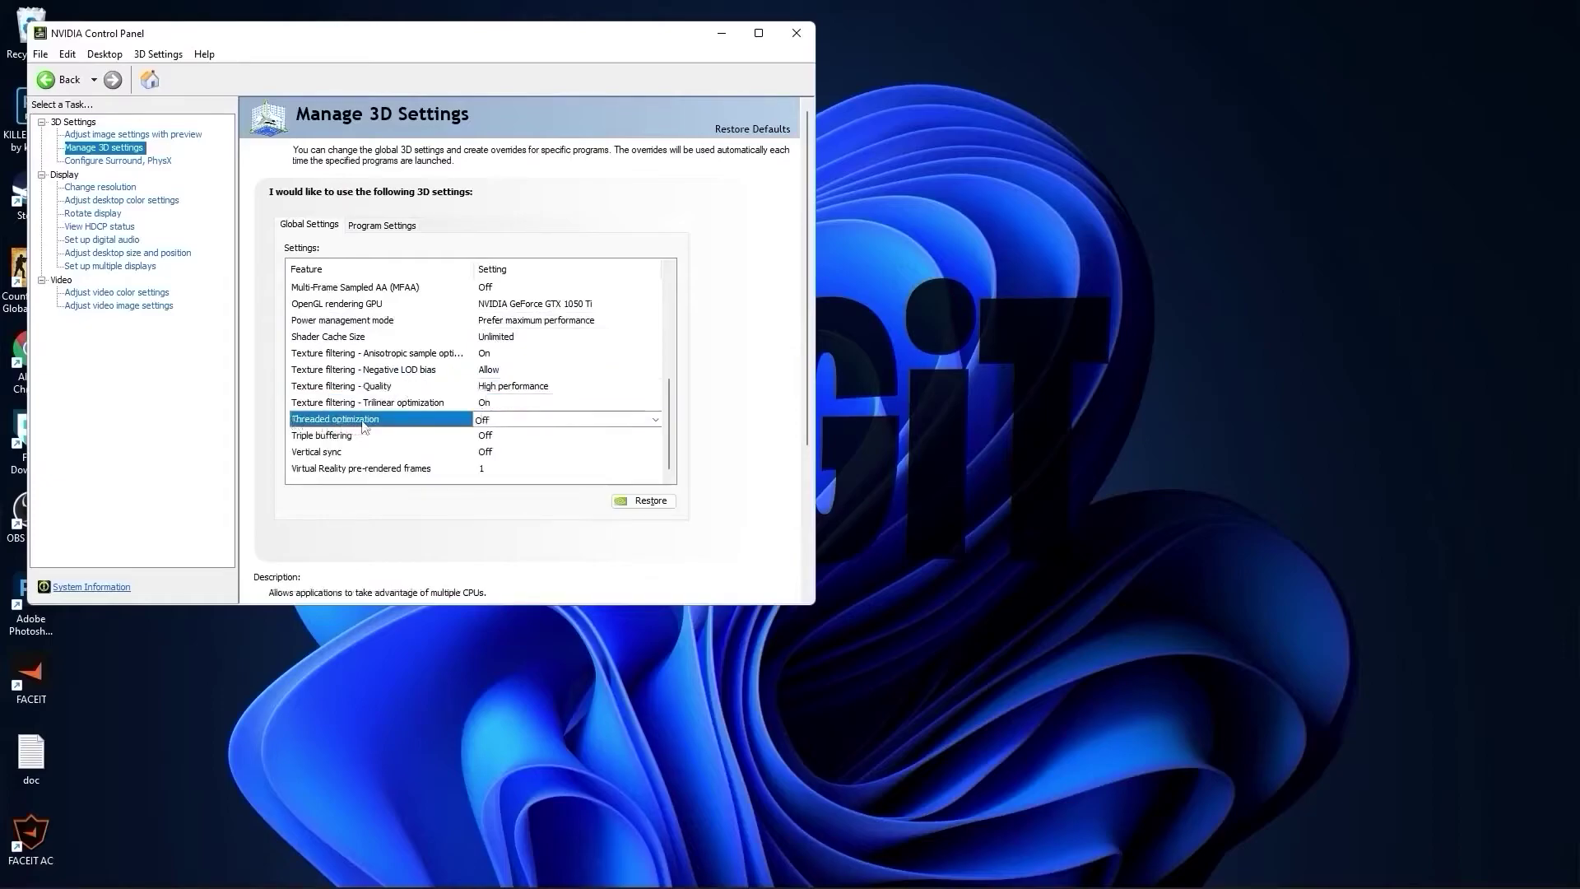
click(468, 428)
click(494, 450)
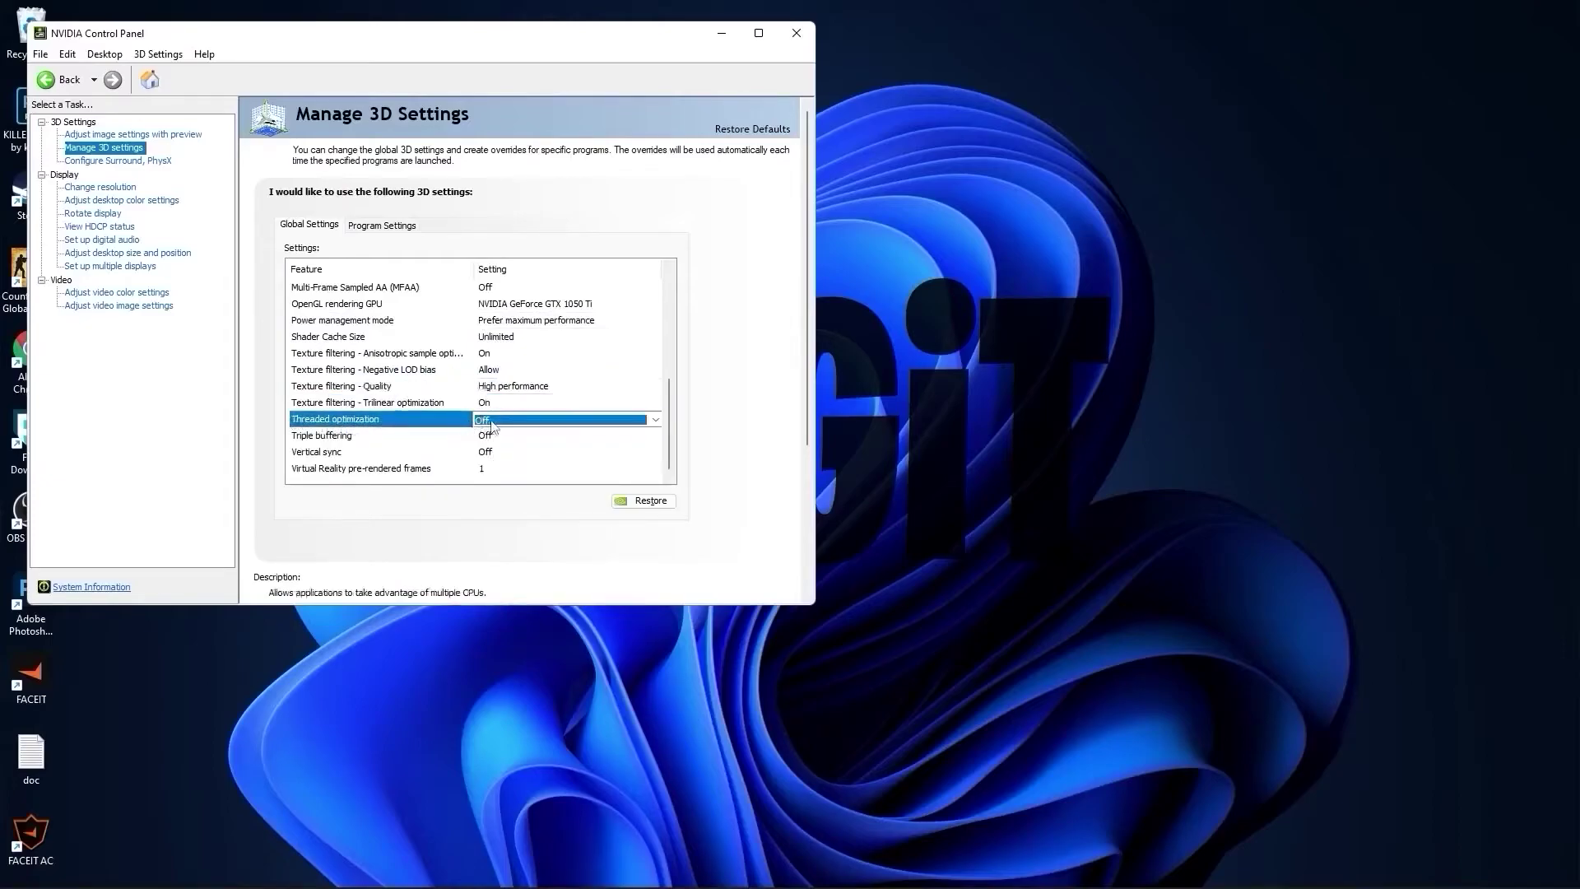
click(294, 454)
click(476, 455)
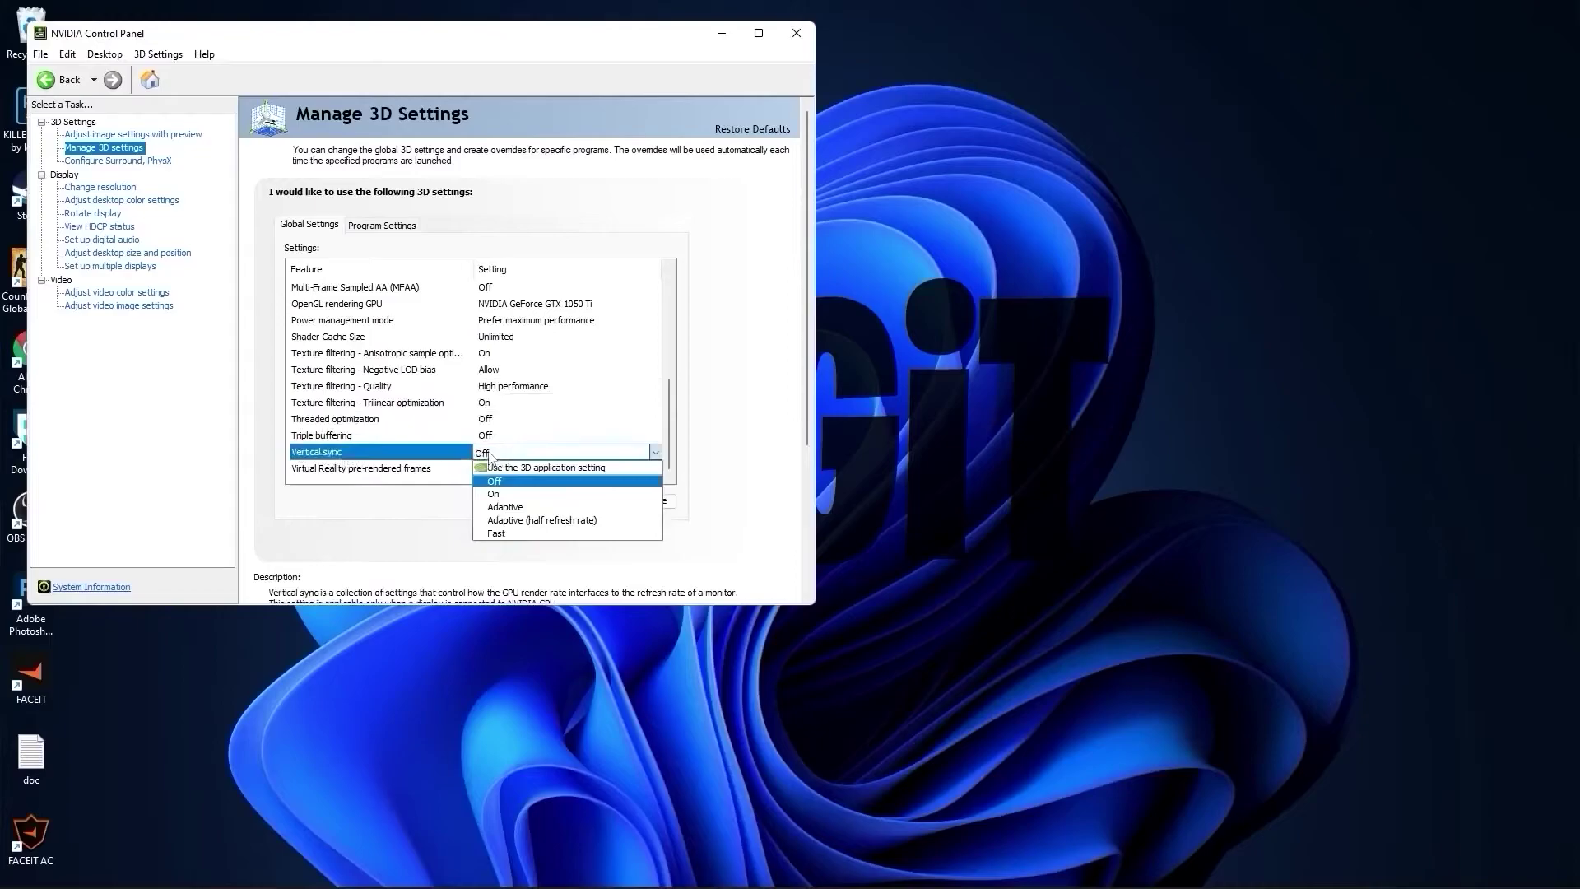
click(486, 455)
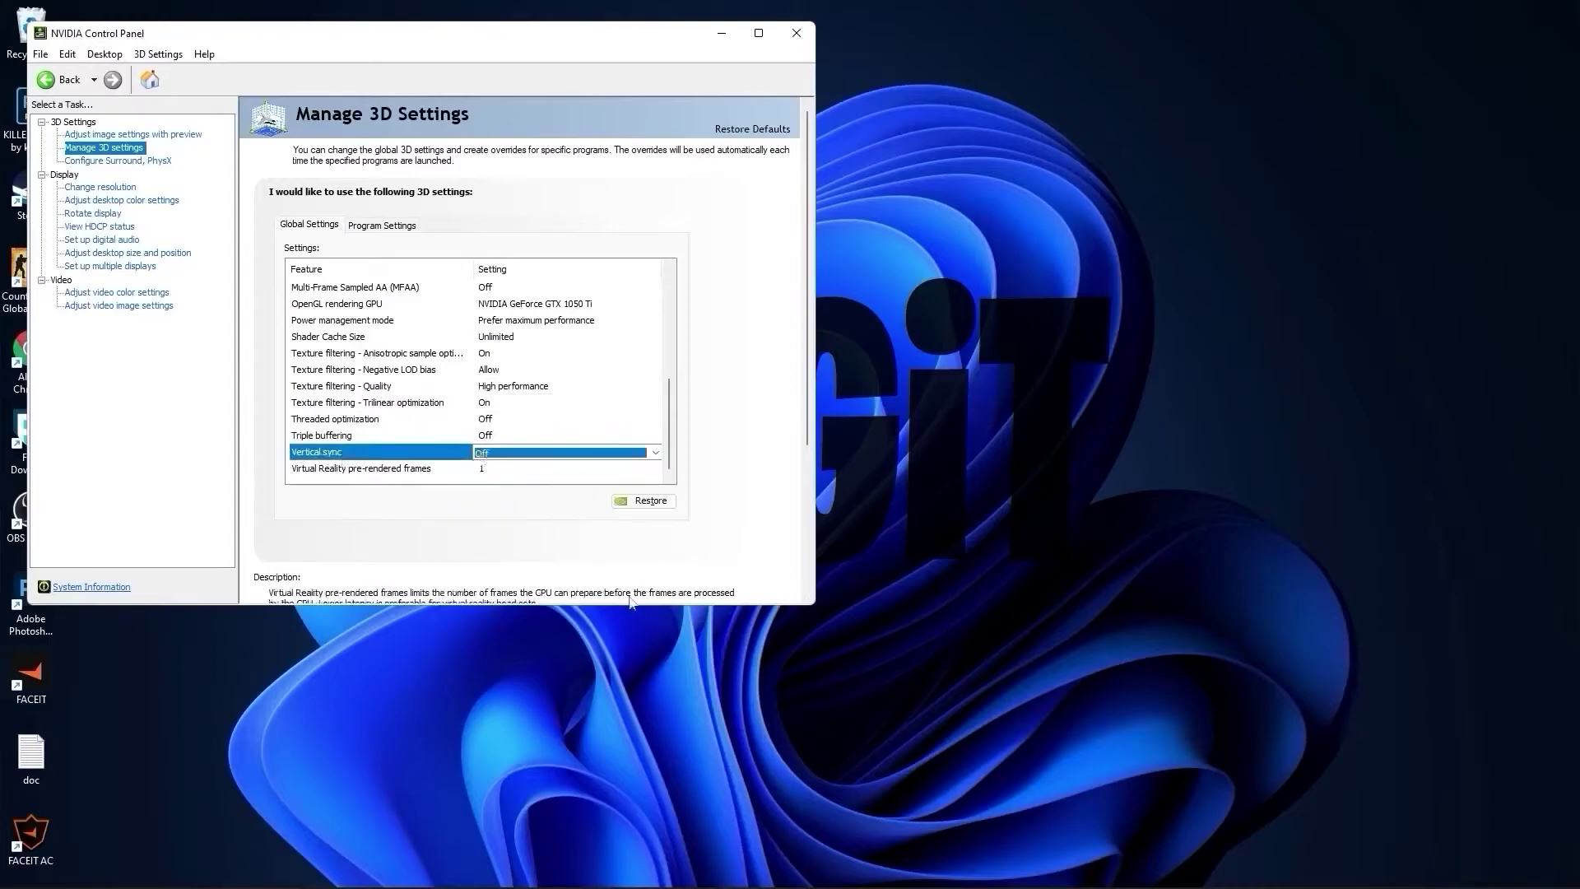
Set the display to PC 1920 × 1080 at a 75Hz refresh rate and apply it.
click(114, 189)
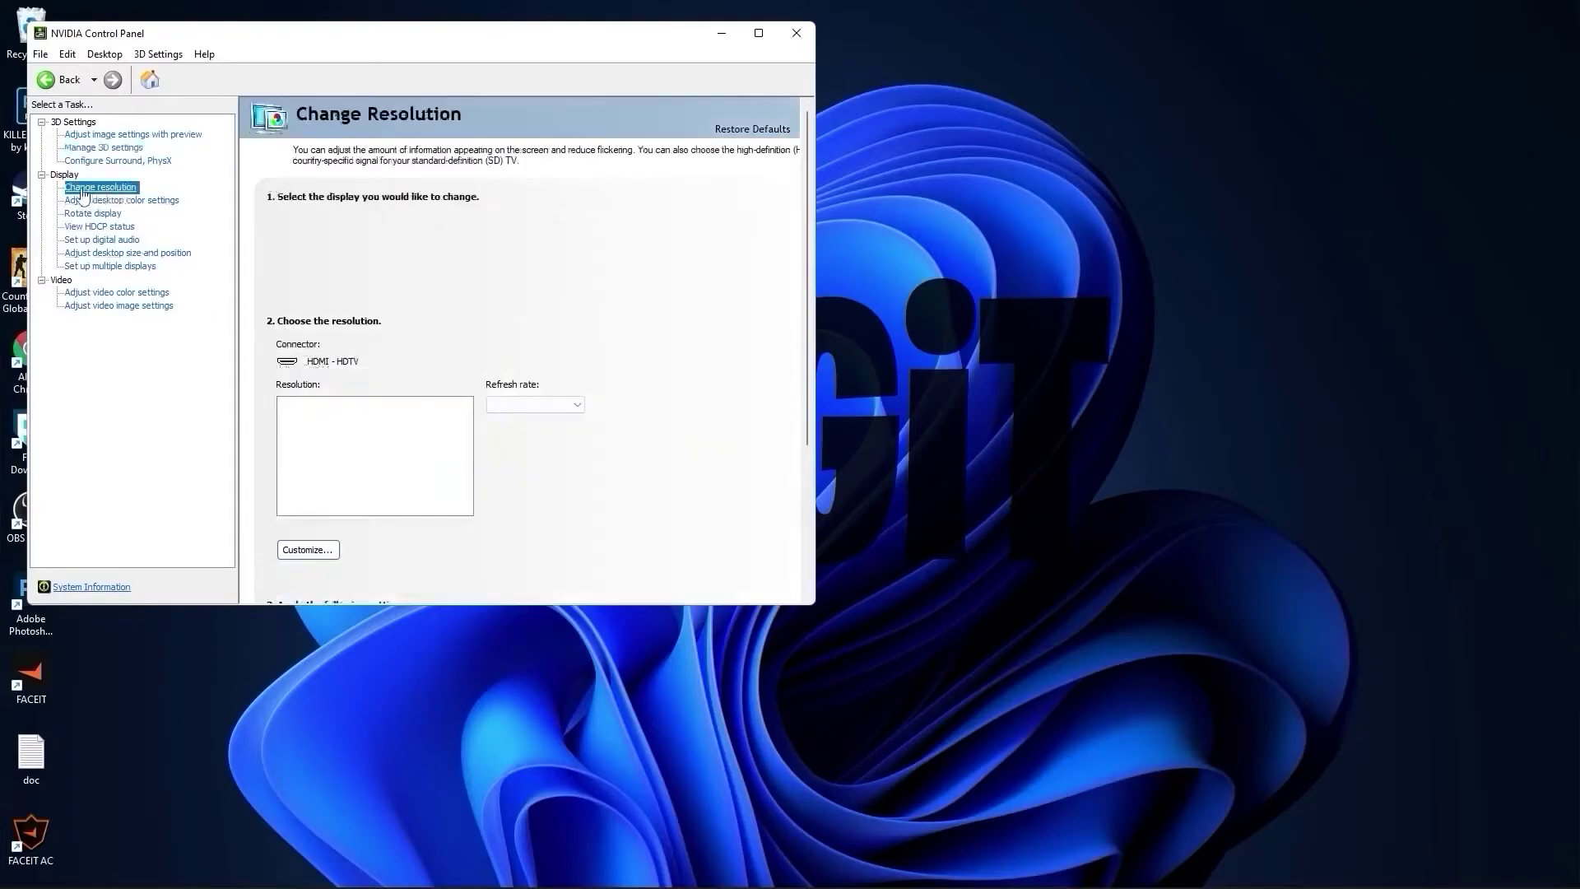
click(328, 441)
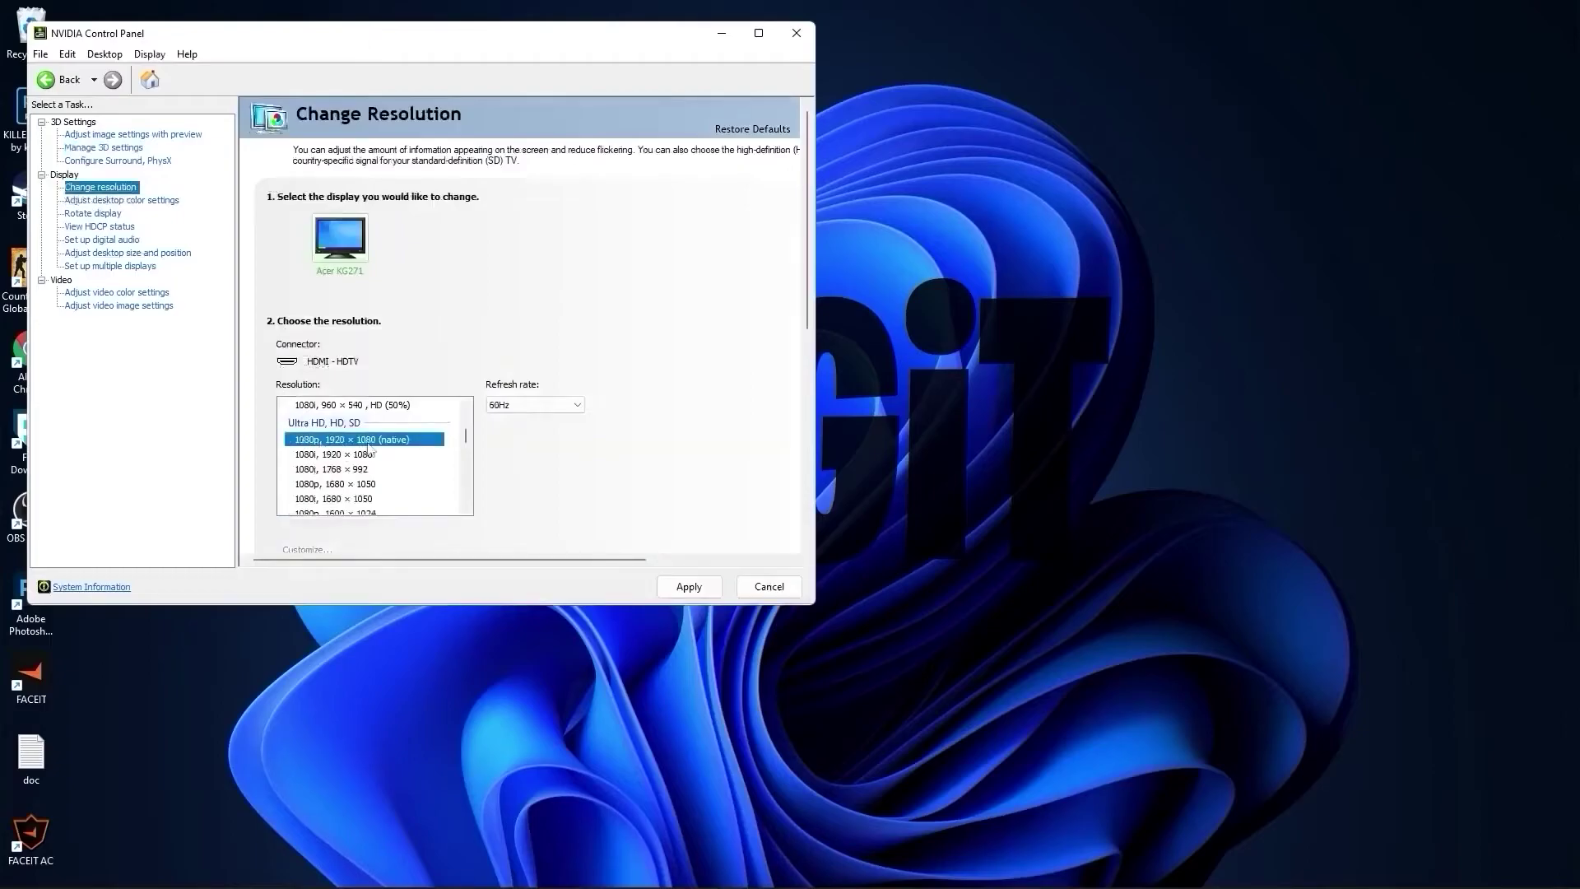
click(518, 405)
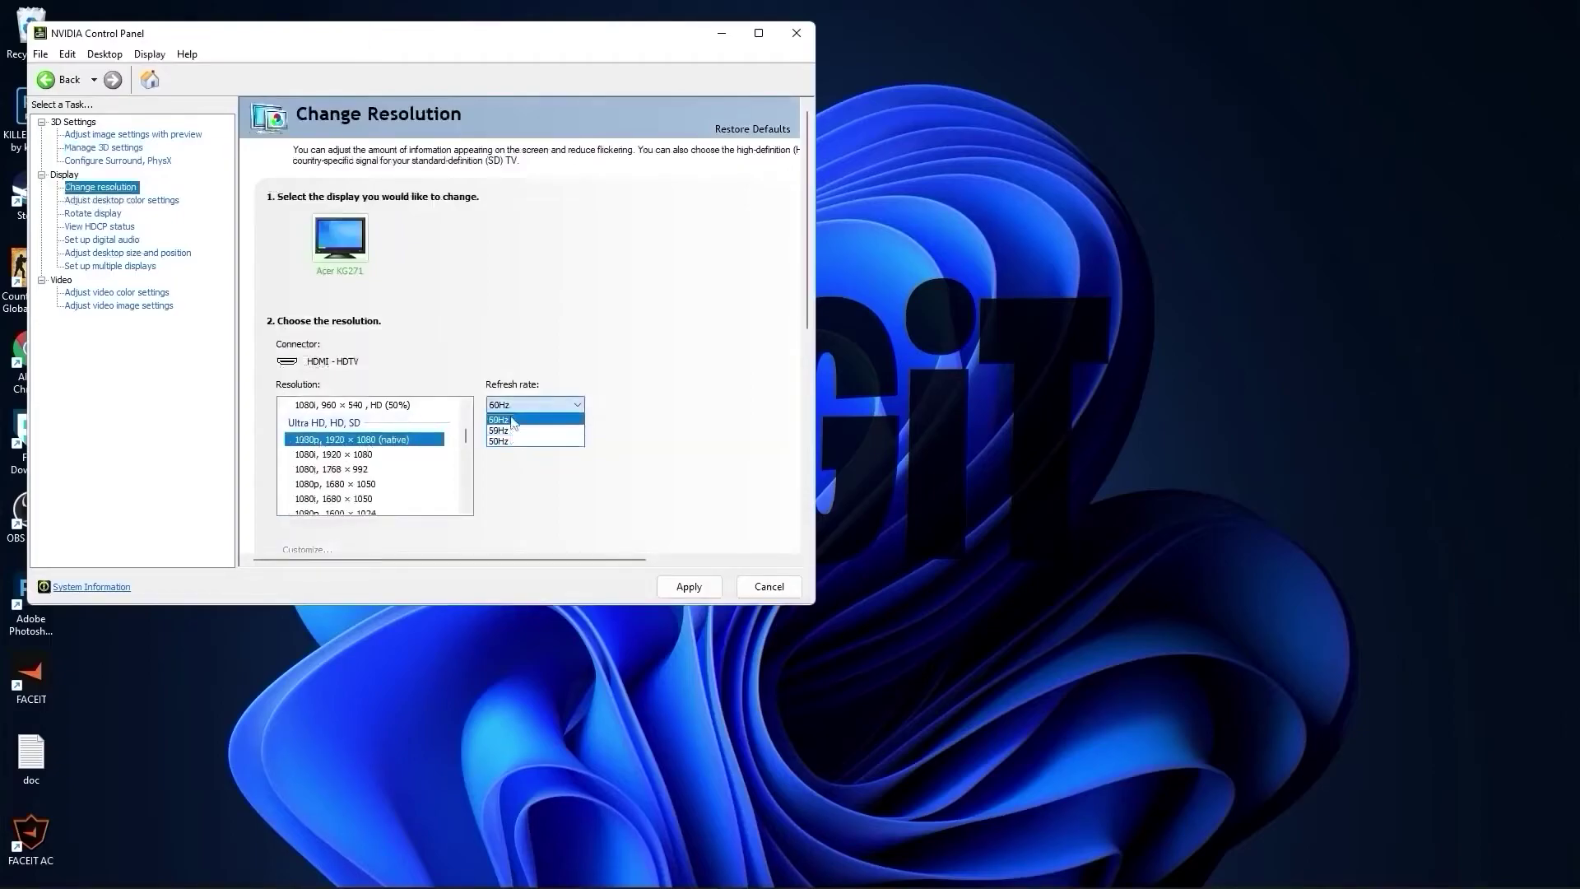
click(499, 412)
scroll(388, 458, down, 2)
scroll(387, 458, down, 3)
scroll(291, 419, down, 1)
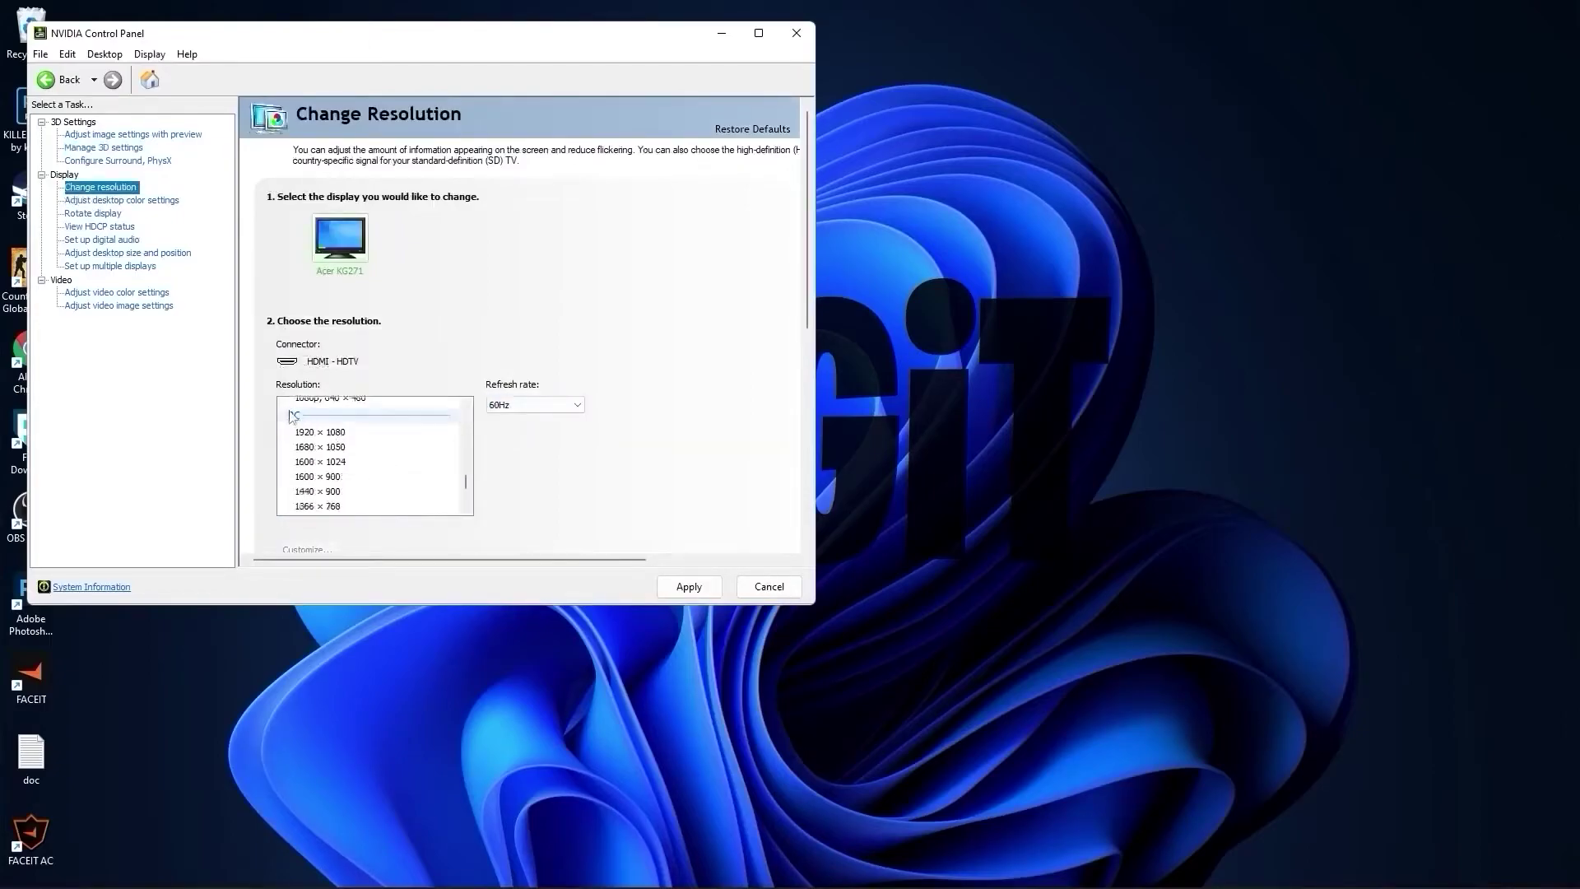
click(327, 440)
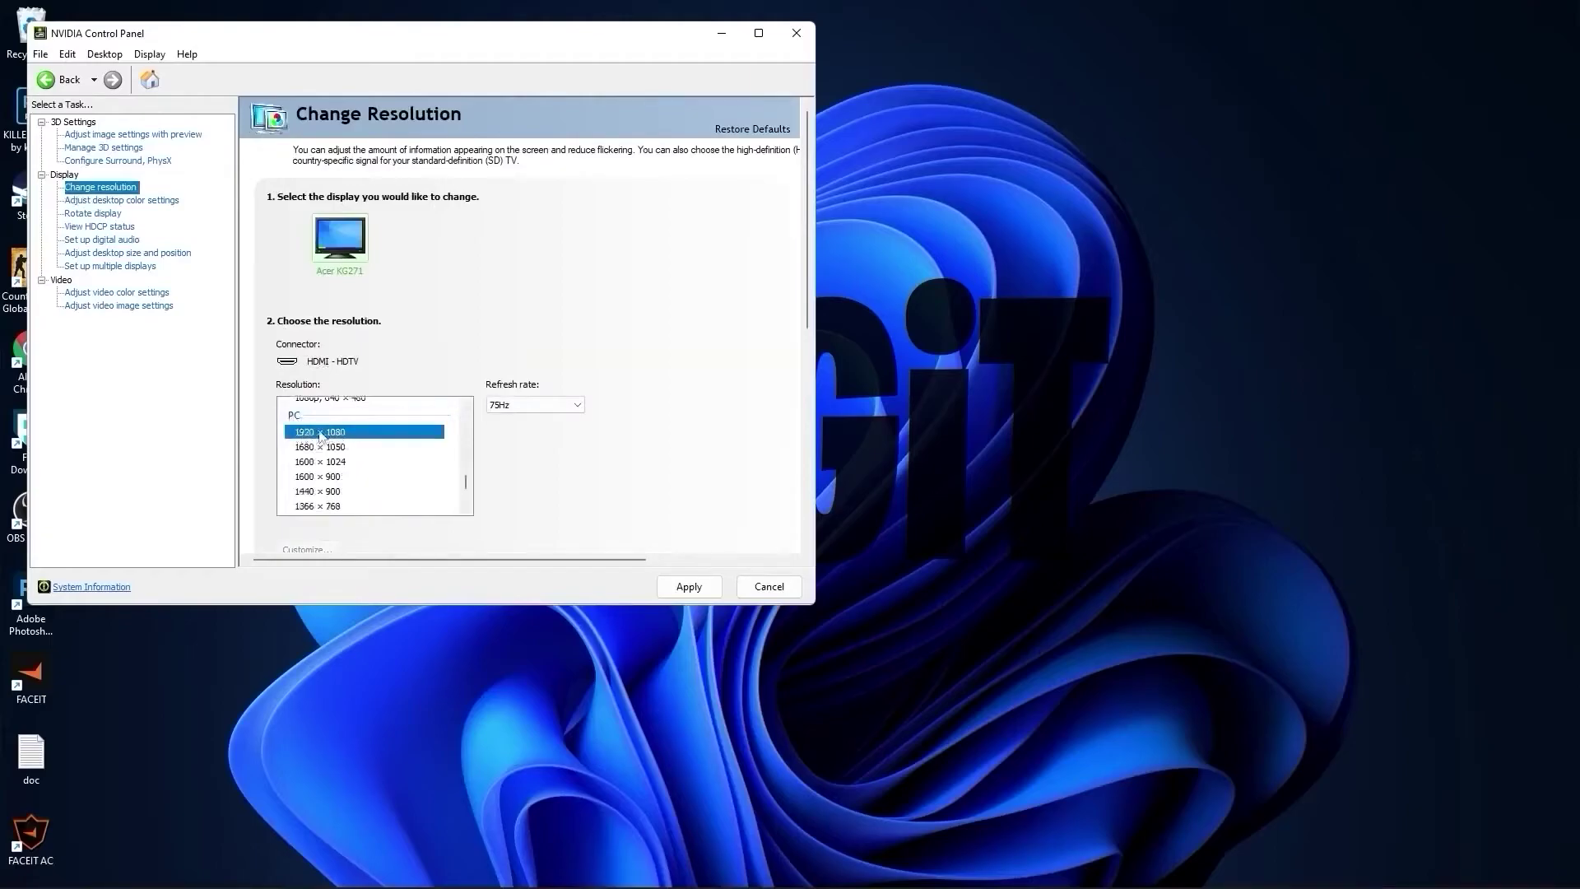
click(510, 408)
click(512, 409)
click(689, 586)
Keep the new display settings, then lower digital vibrance to 70% and apply the desktop colours.
click(473, 352)
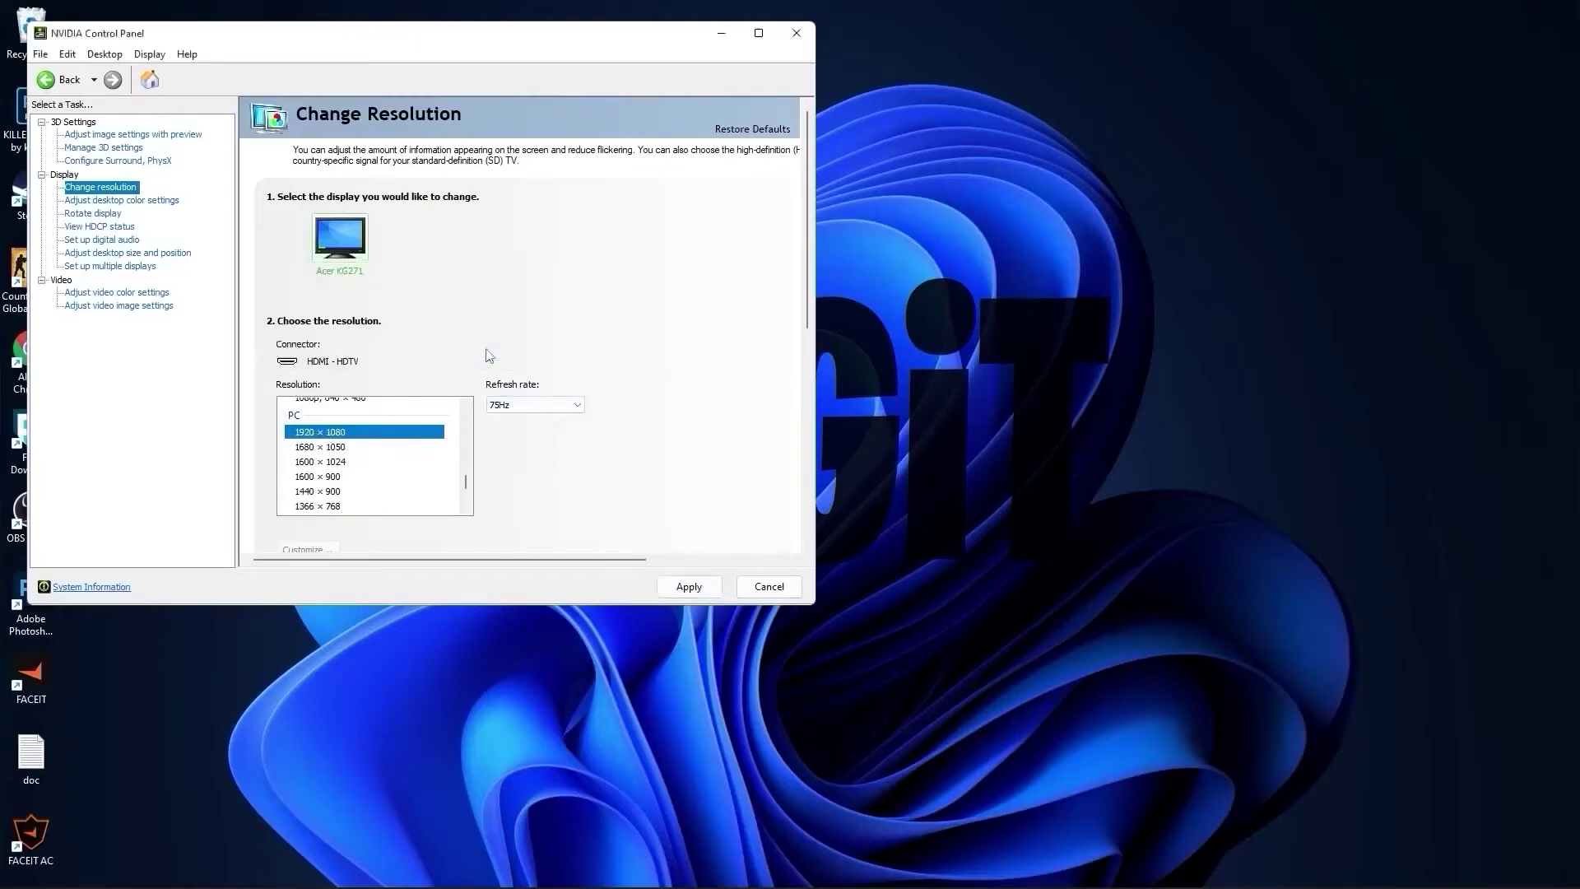
click(123, 200)
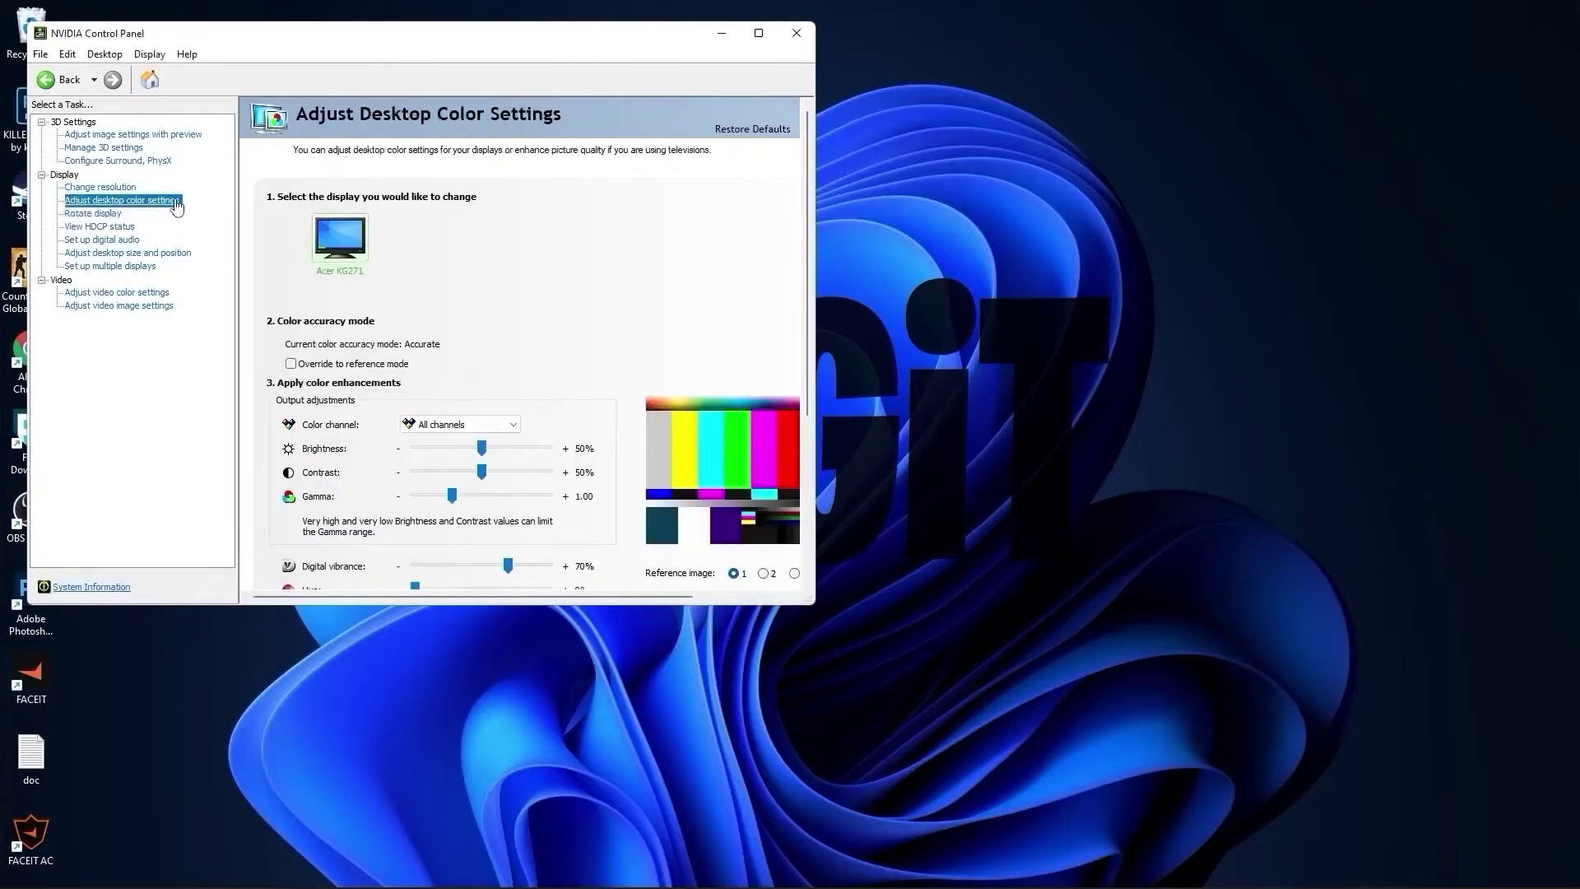
scroll(275, 447, down, 2)
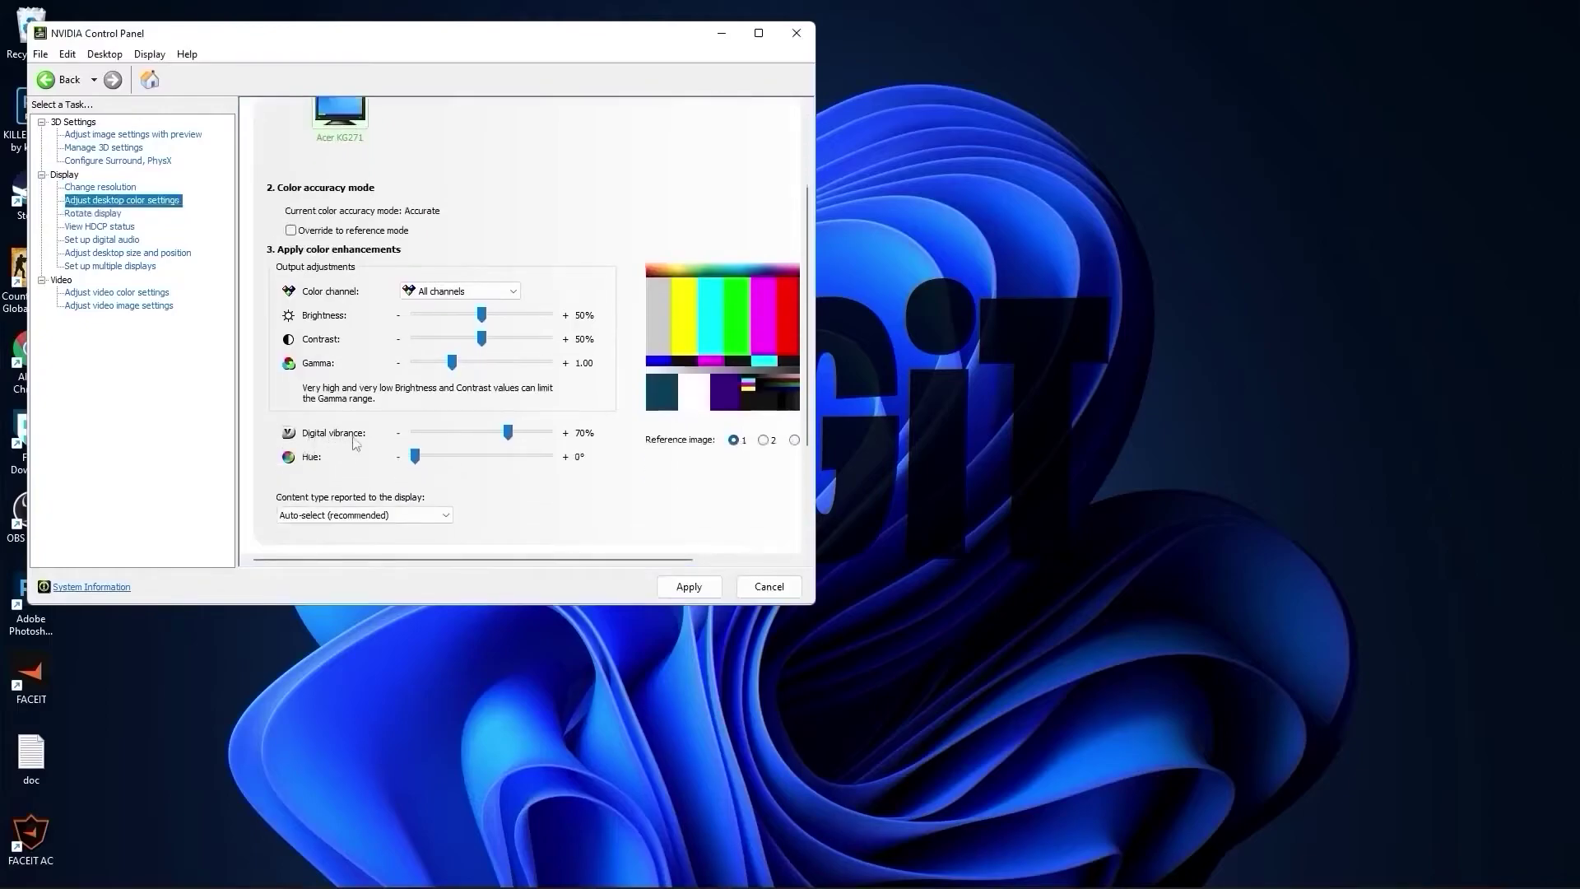
drag(513, 439, 509, 440)
click(688, 589)
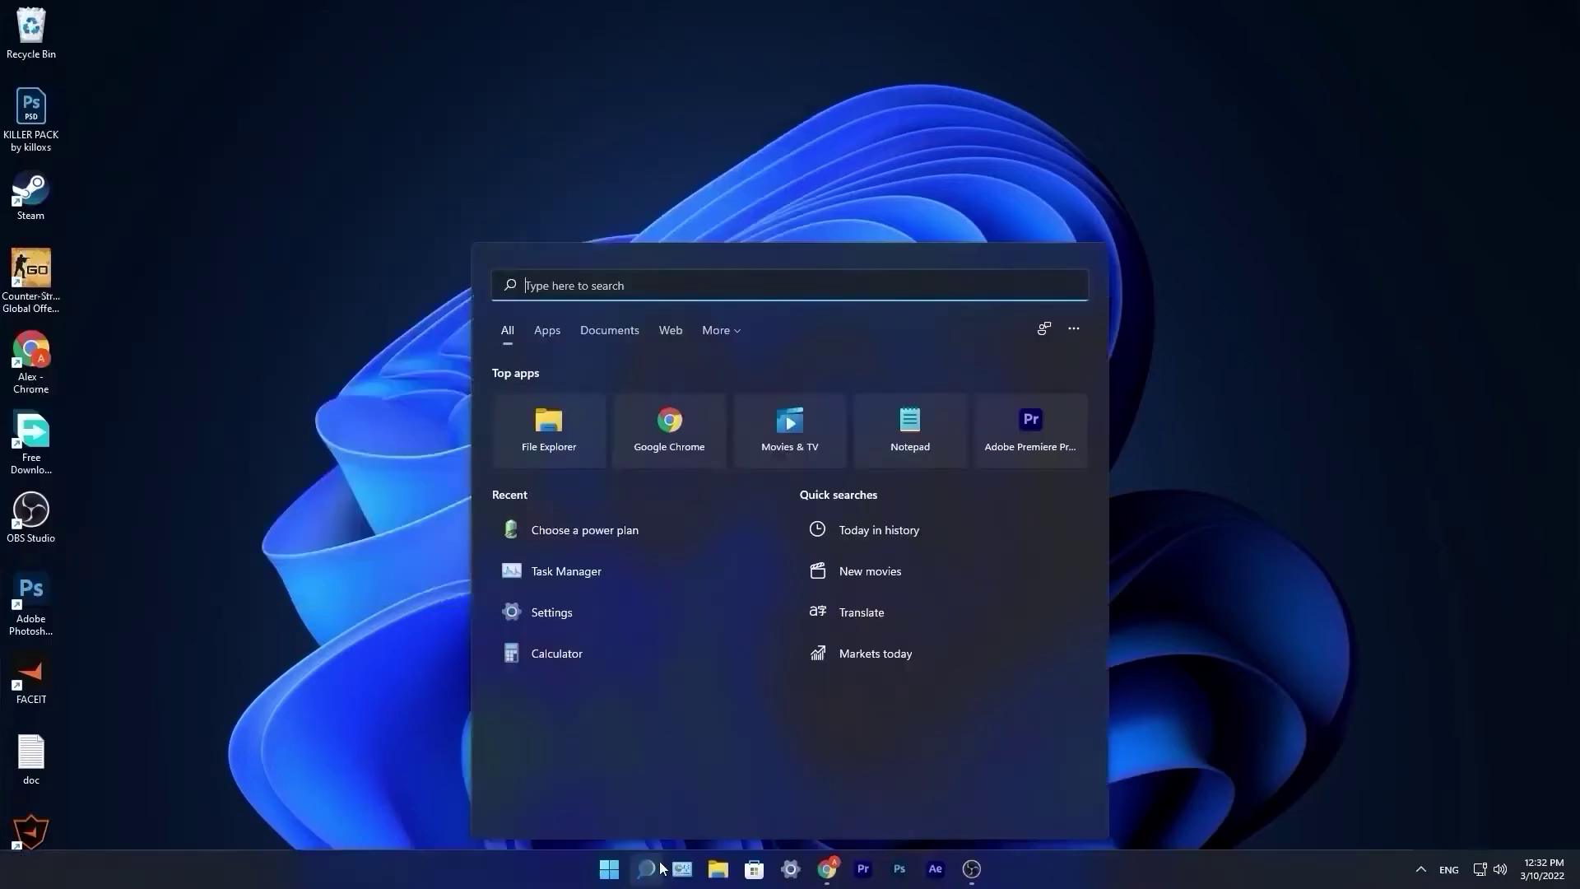
text(choose a power plan)
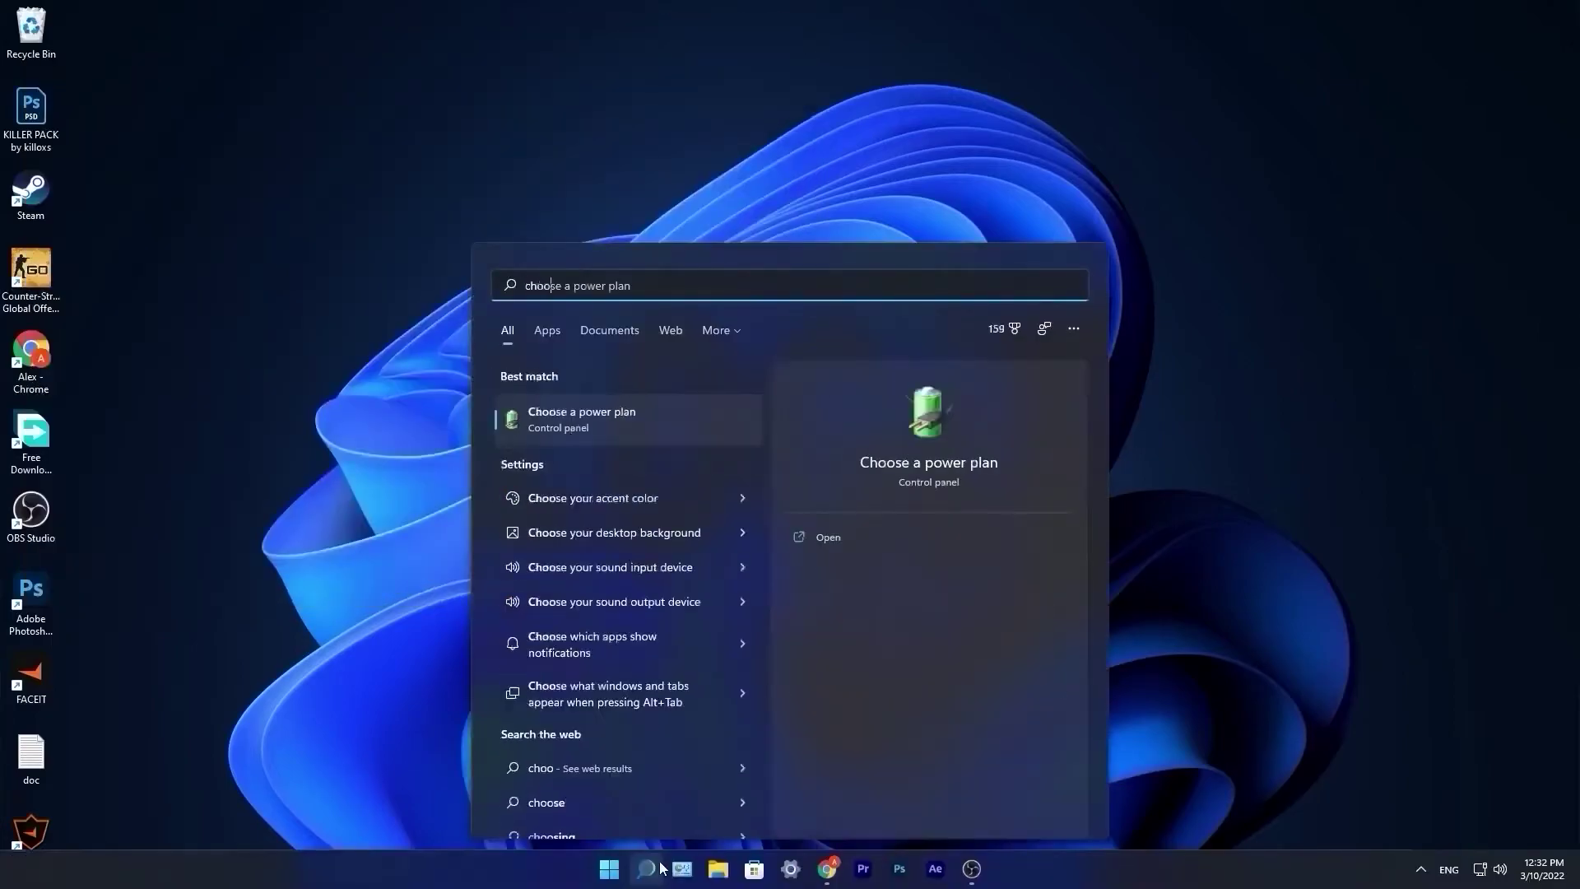
text(e)
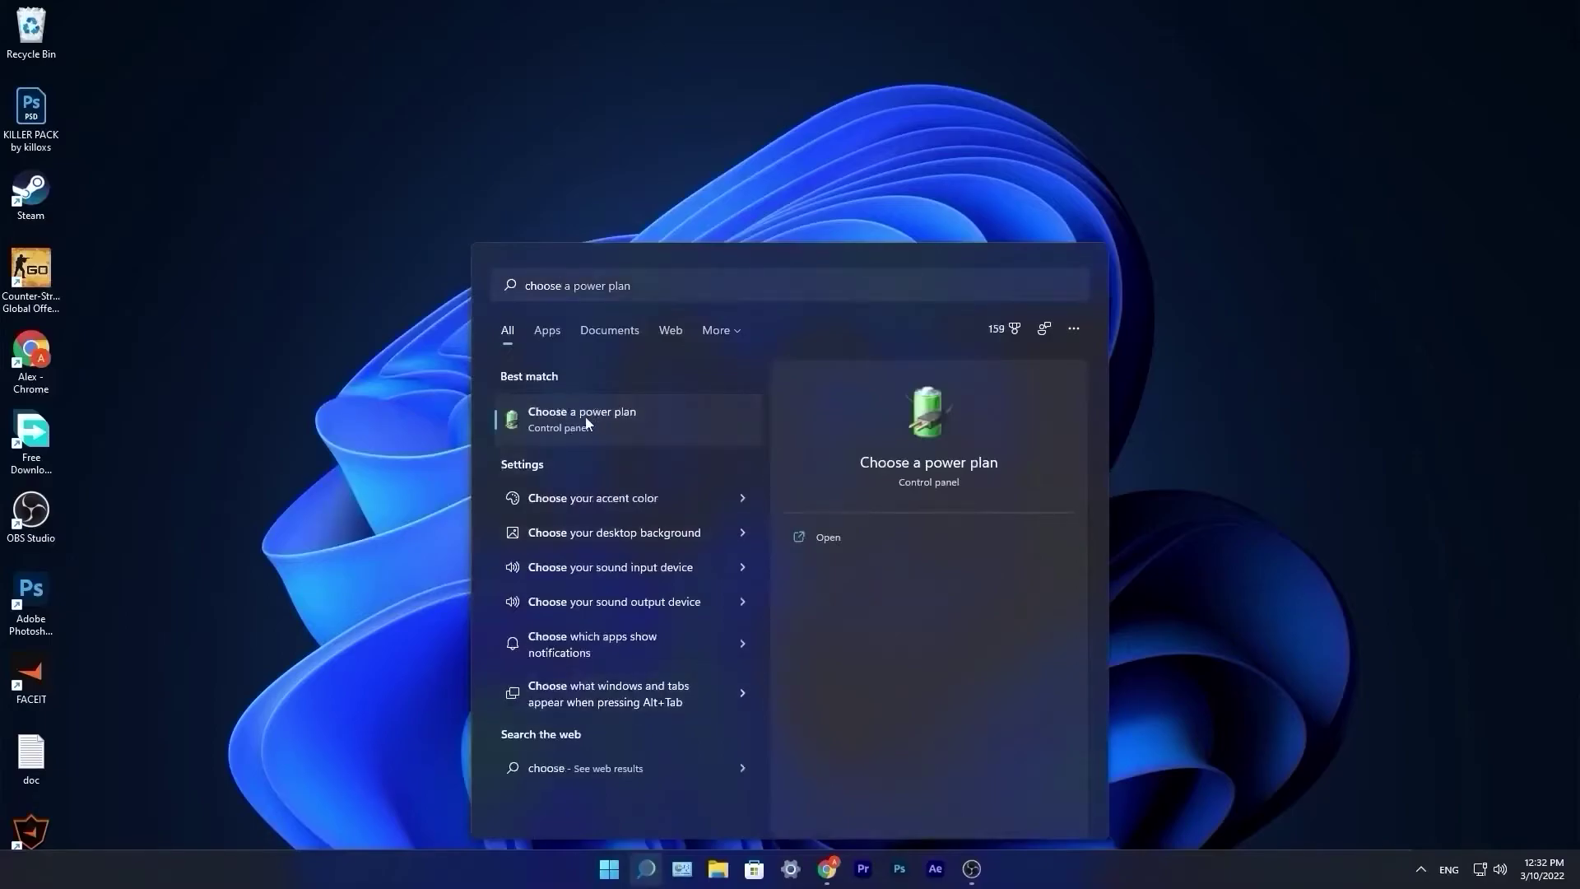
Create a High performance power plan named LOGiT, make it active and close Power Options.
click(588, 414)
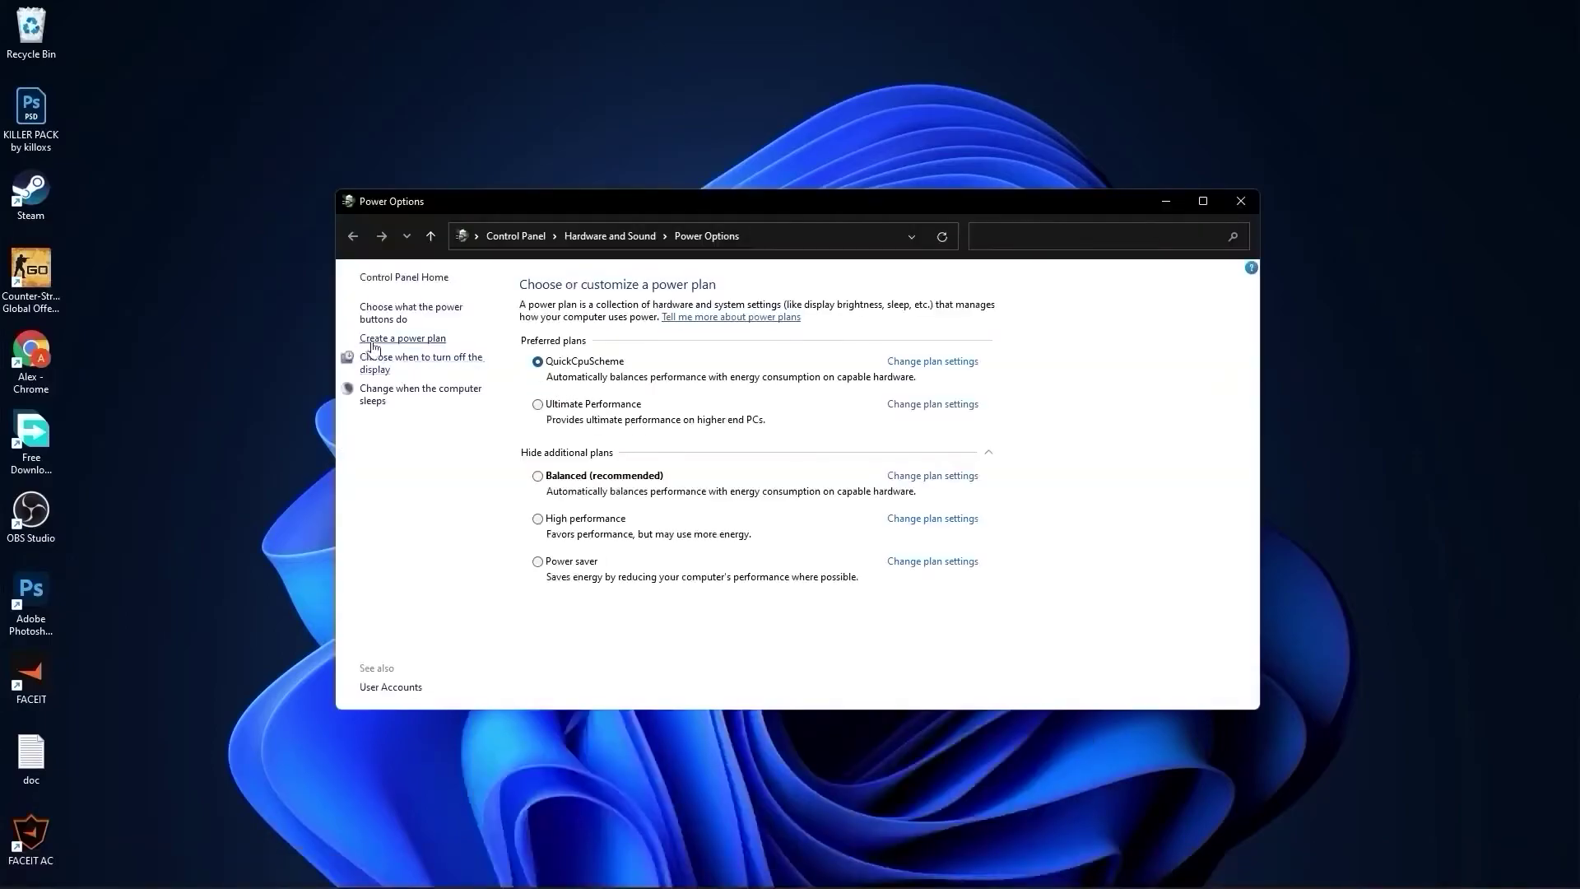
click(403, 341)
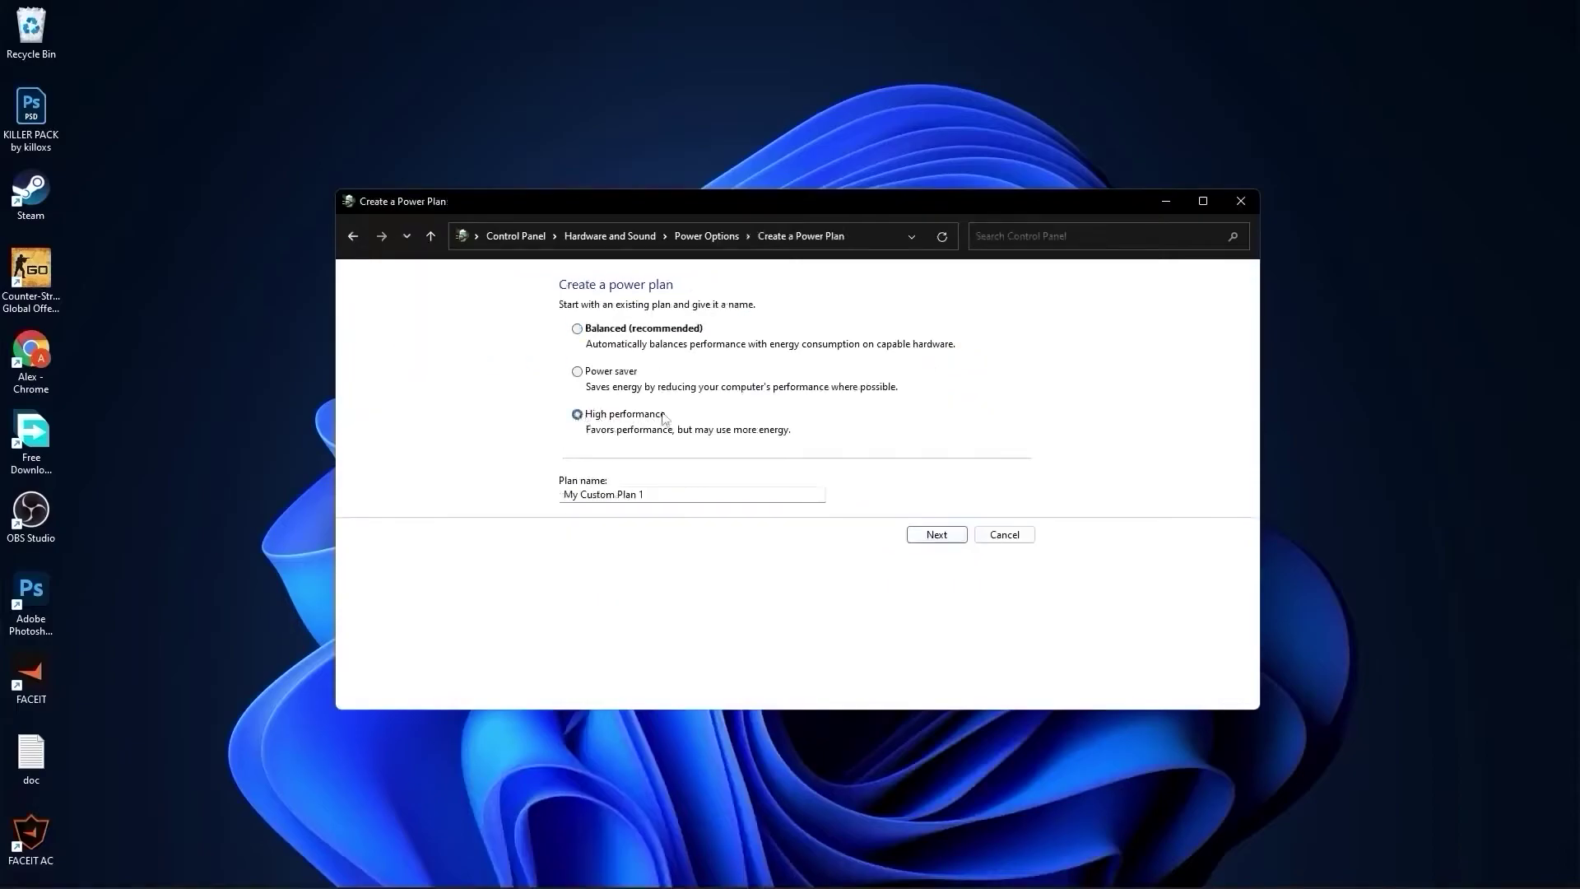
triple_click(691, 494)
text(LOGiT)
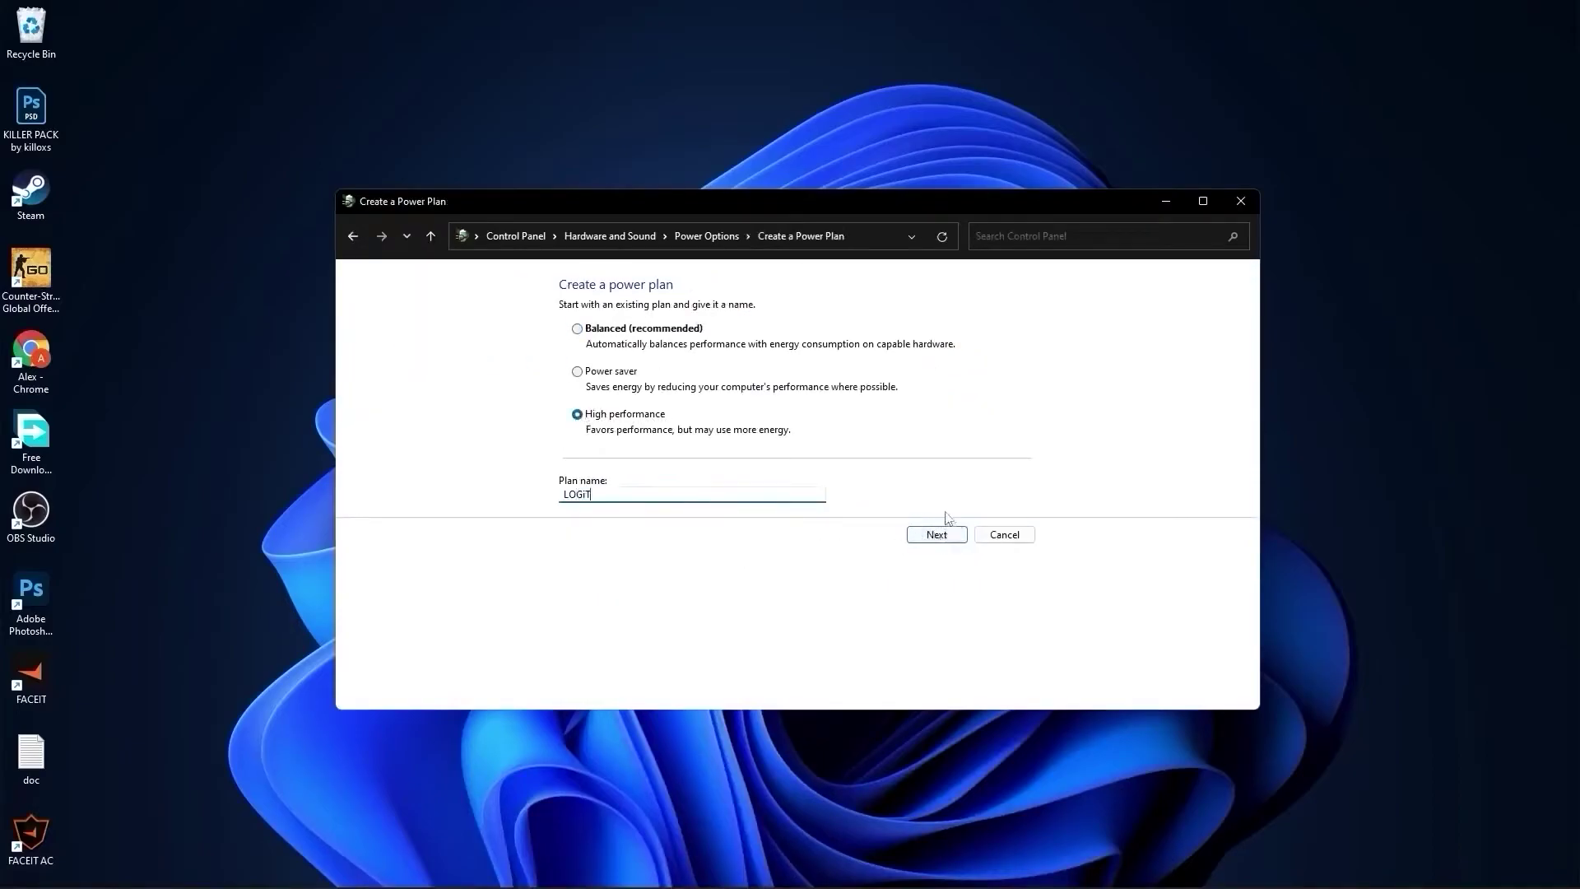
click(937, 534)
click(934, 431)
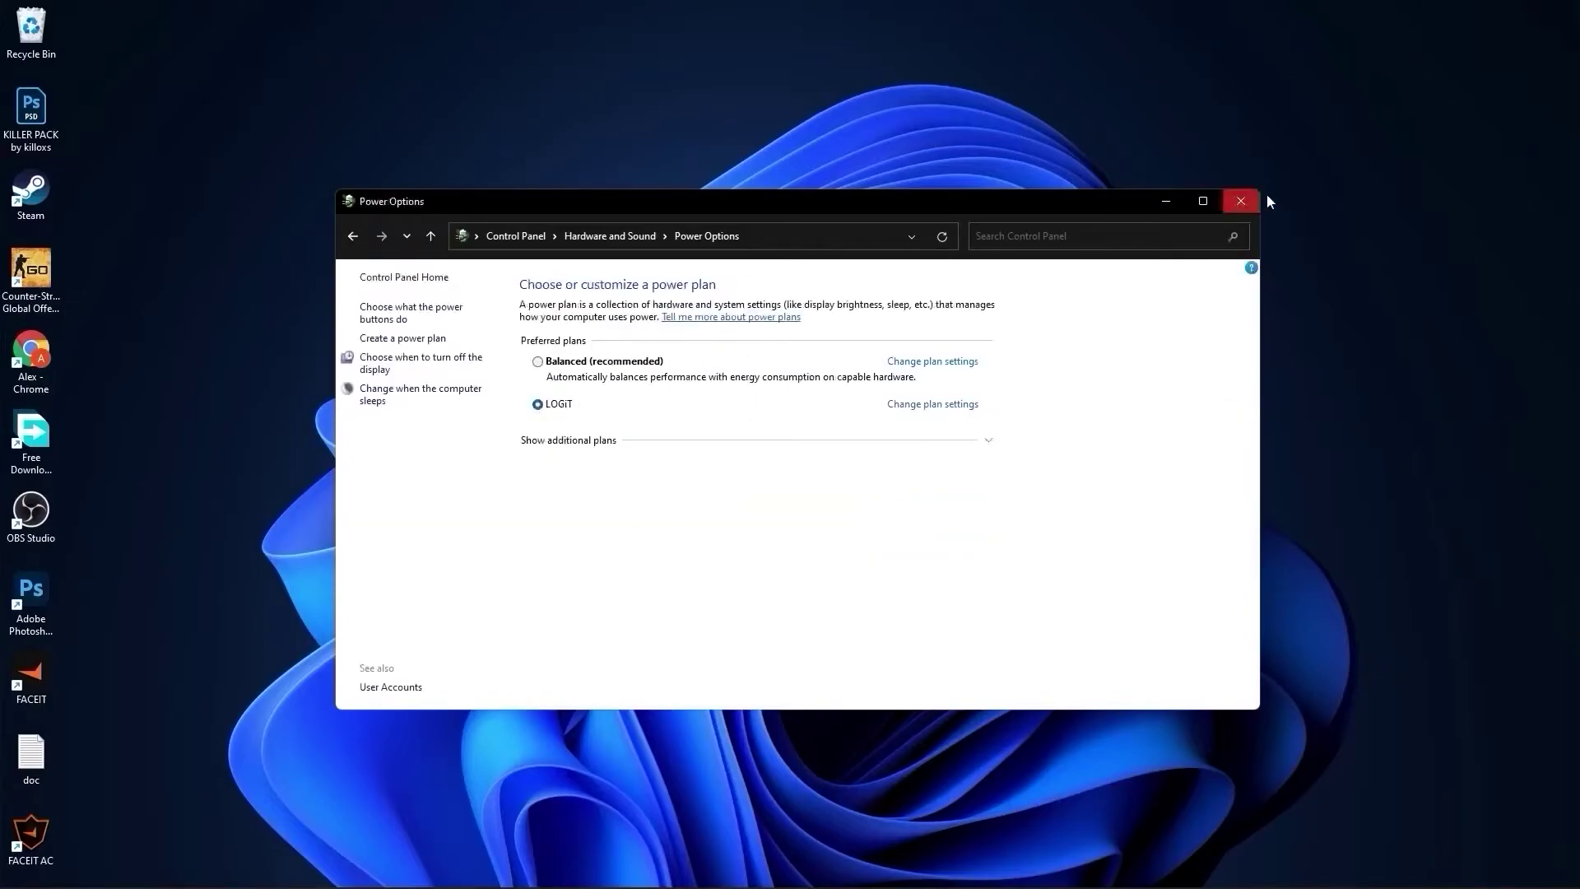
click(1238, 202)
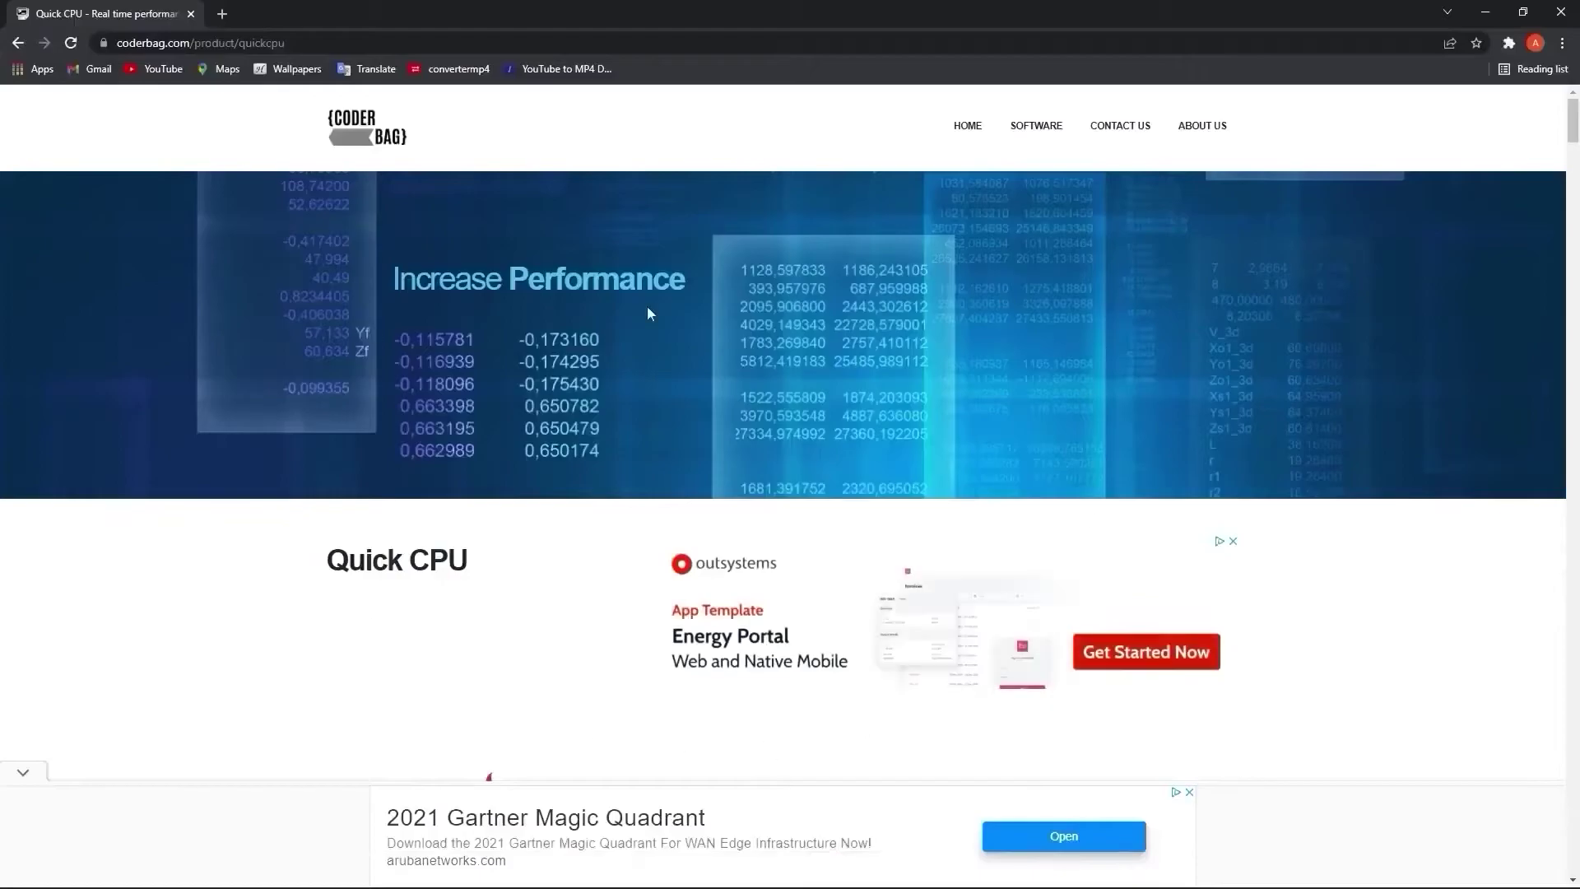
scroll(646, 305, down, 5)
scroll(741, 371, down, 5)
scroll(864, 493, down, 5)
scroll(920, 540, down, 5)
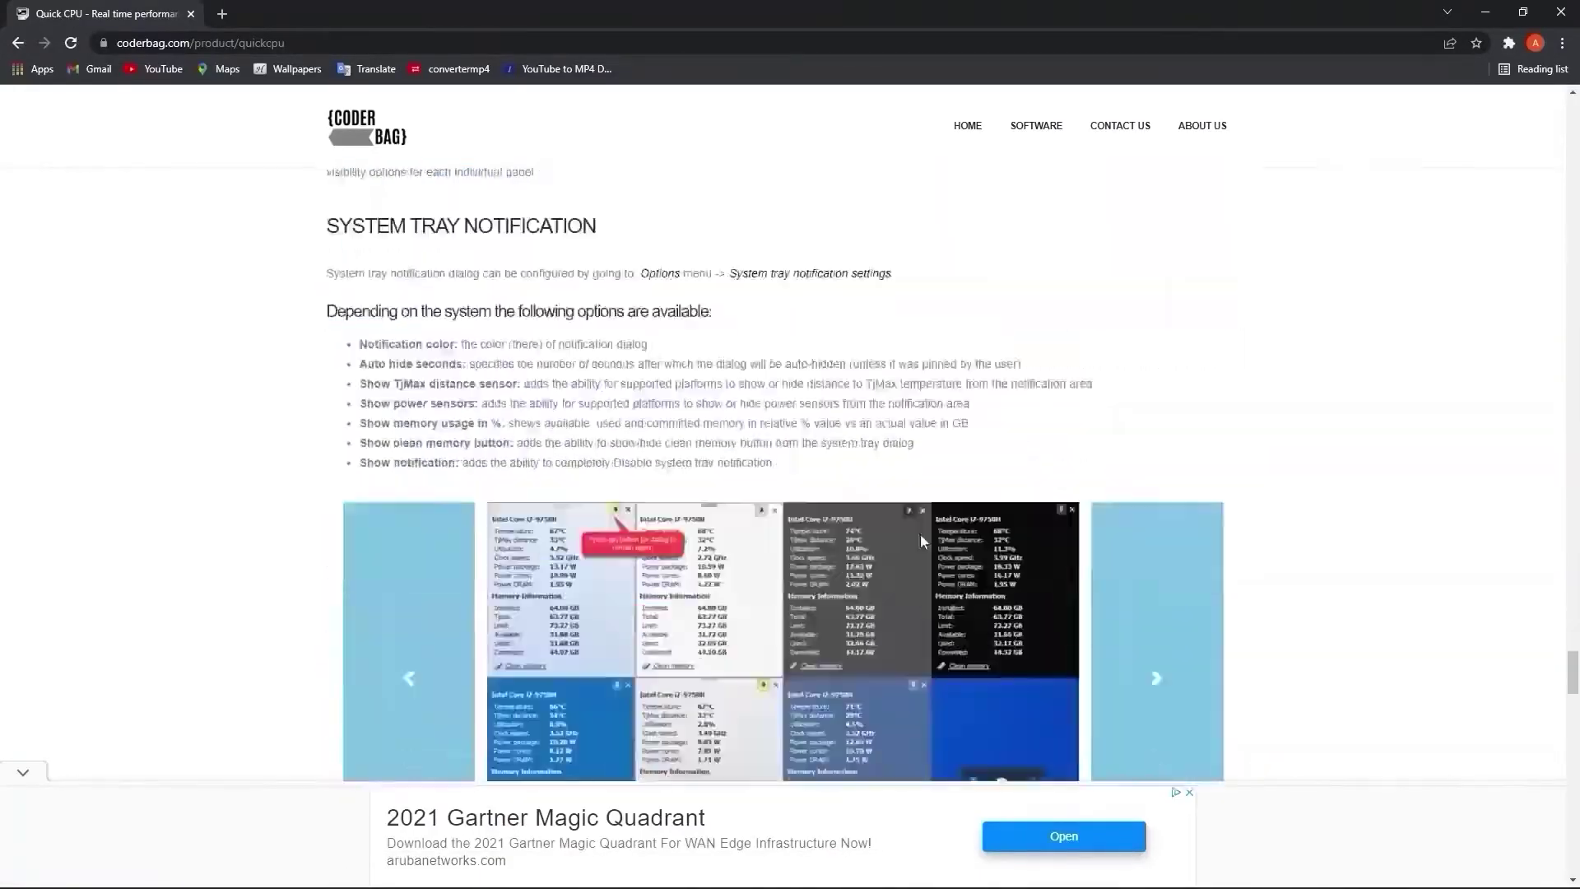
scroll(919, 534, down, 5)
Download the Quick CPU x64 setup zip from coderbag and open the downloaded archive.
click(430, 401)
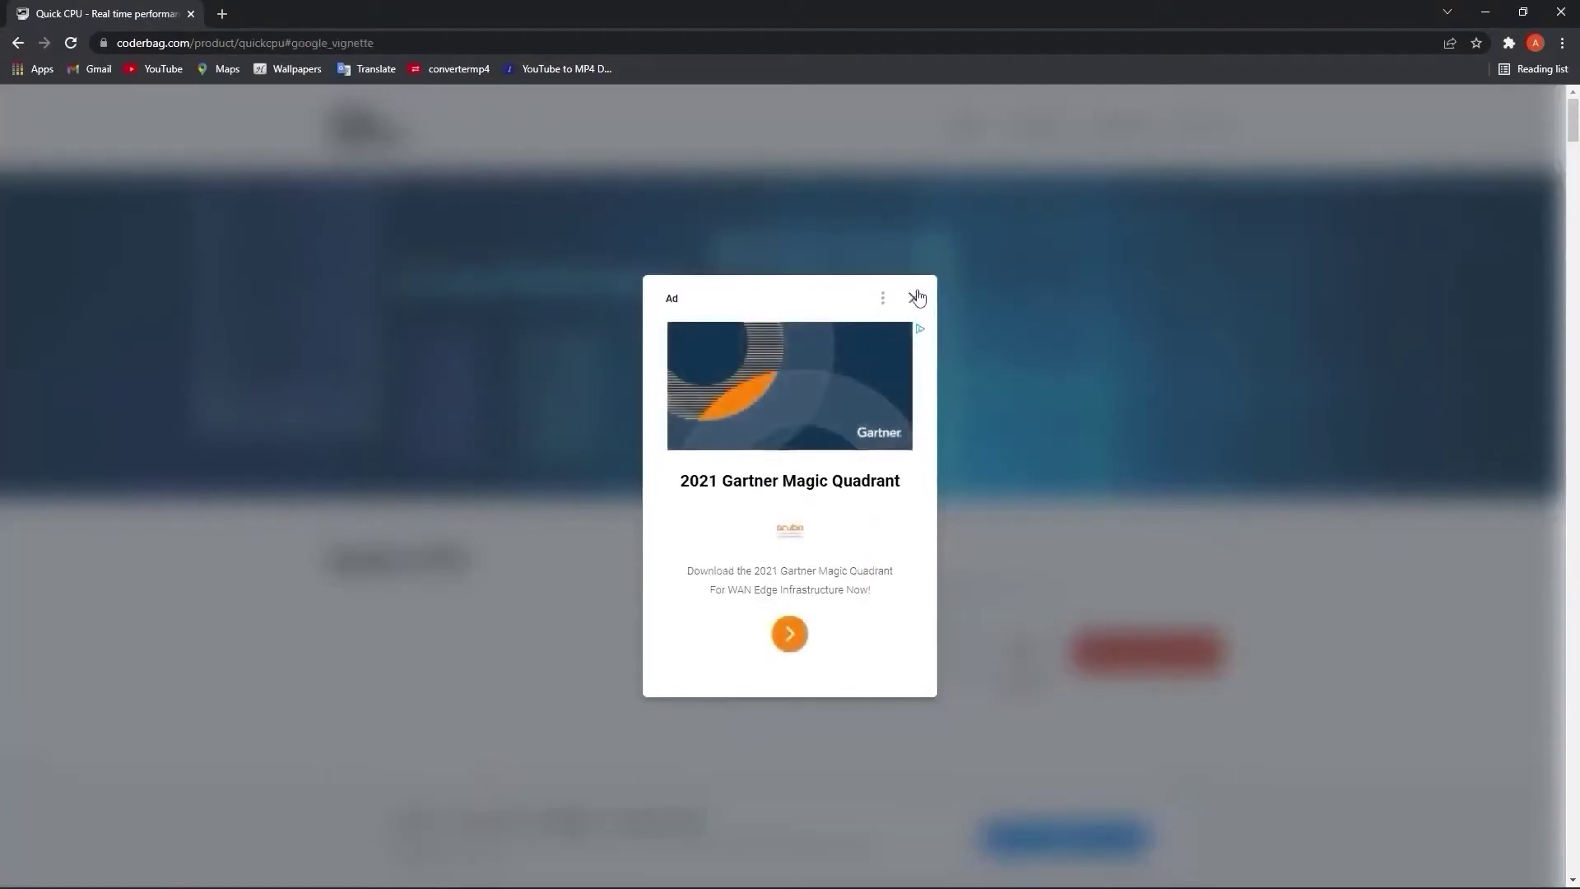
click(915, 299)
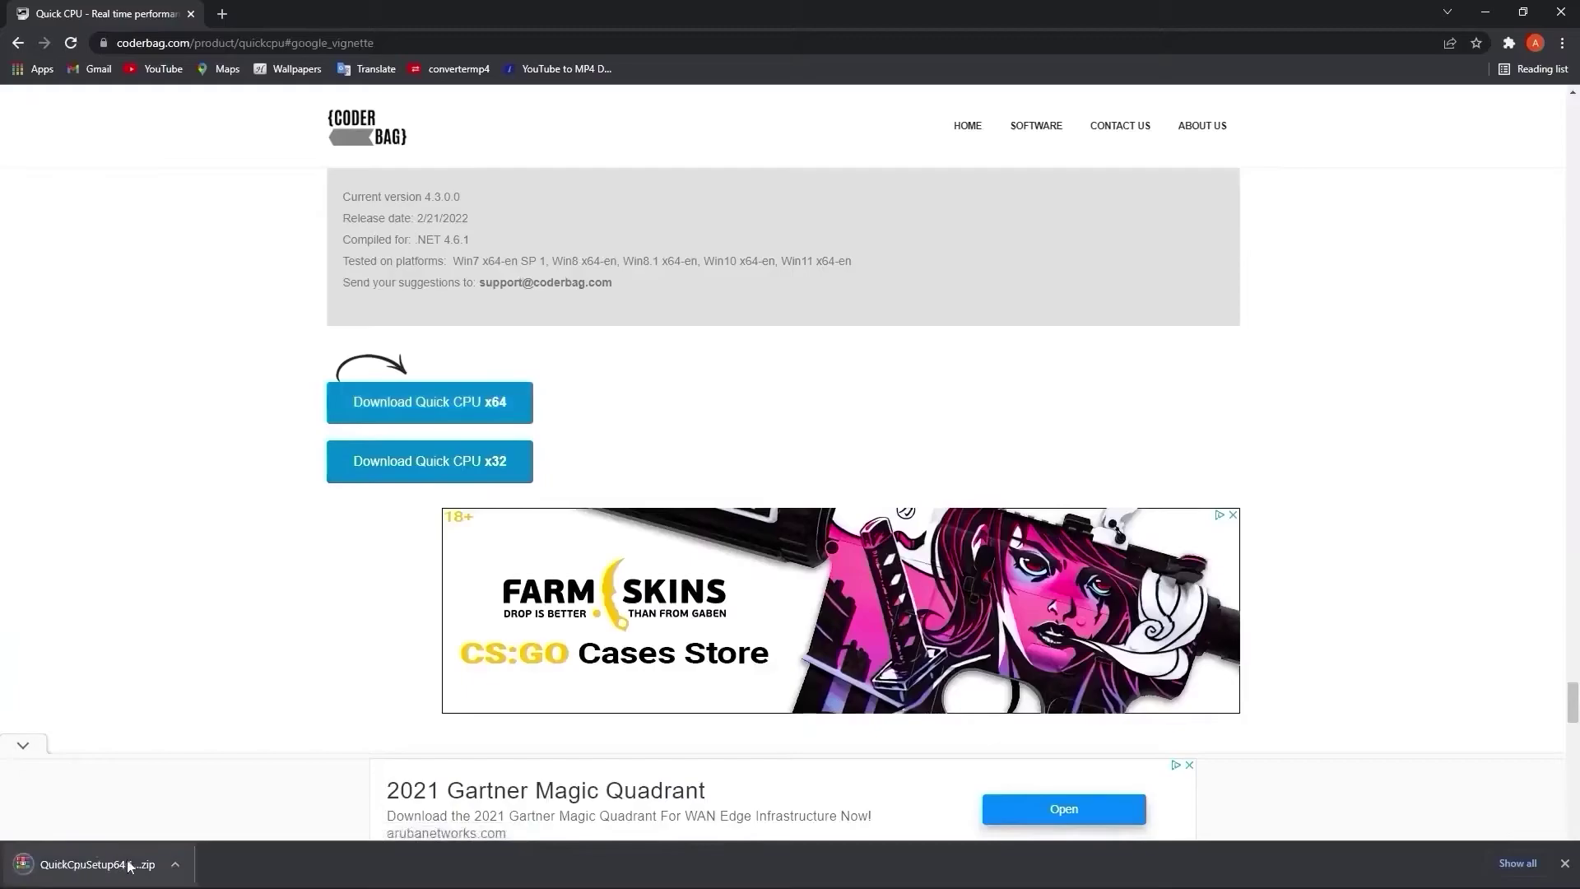
click(175, 867)
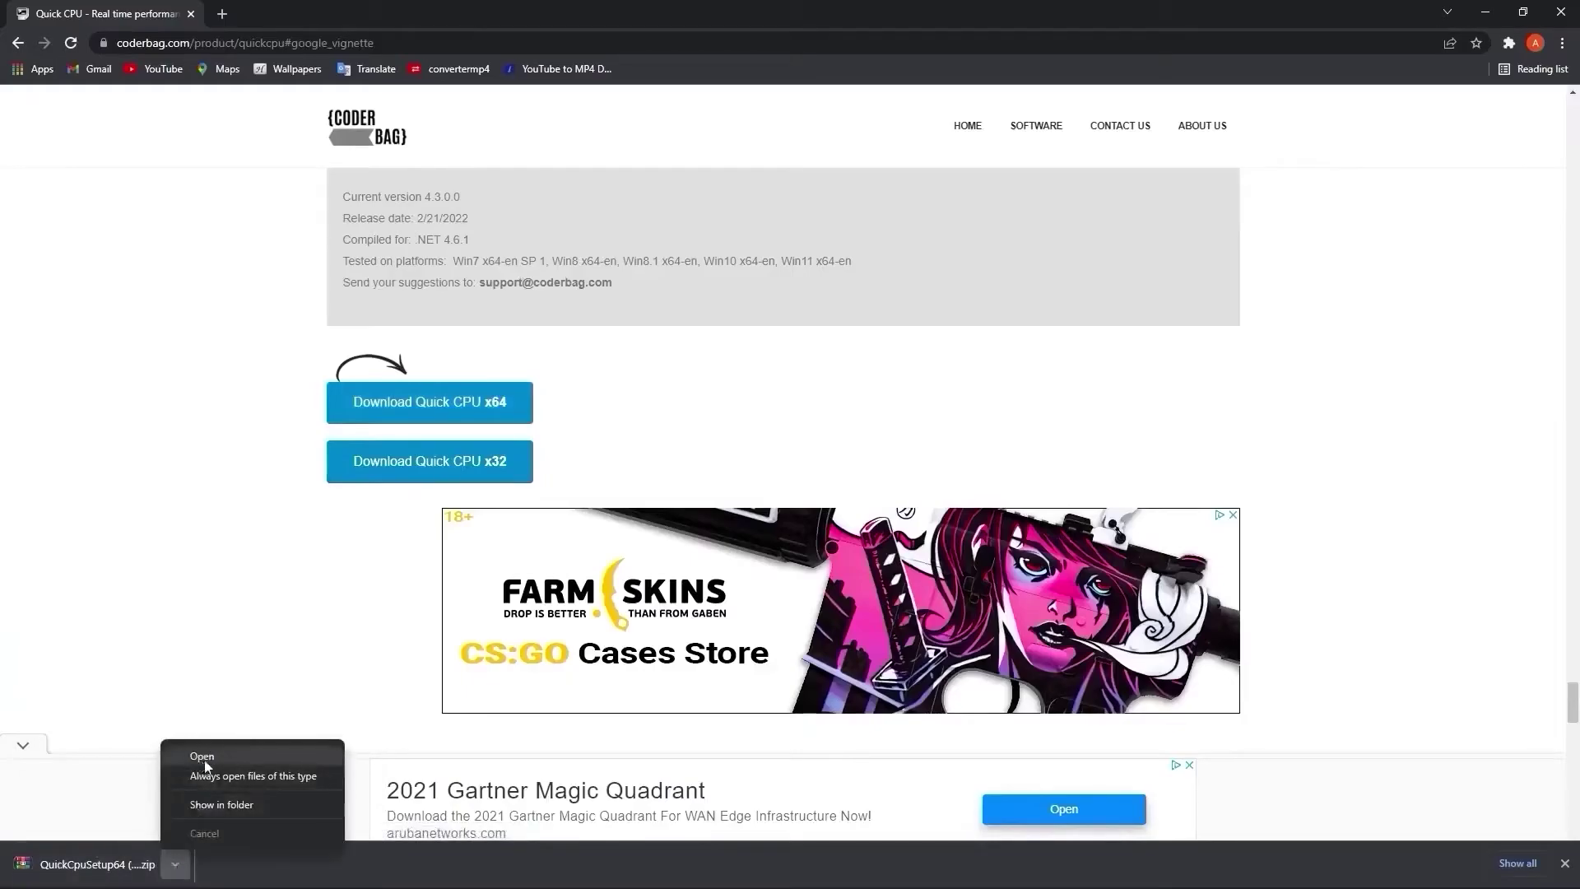
click(206, 758)
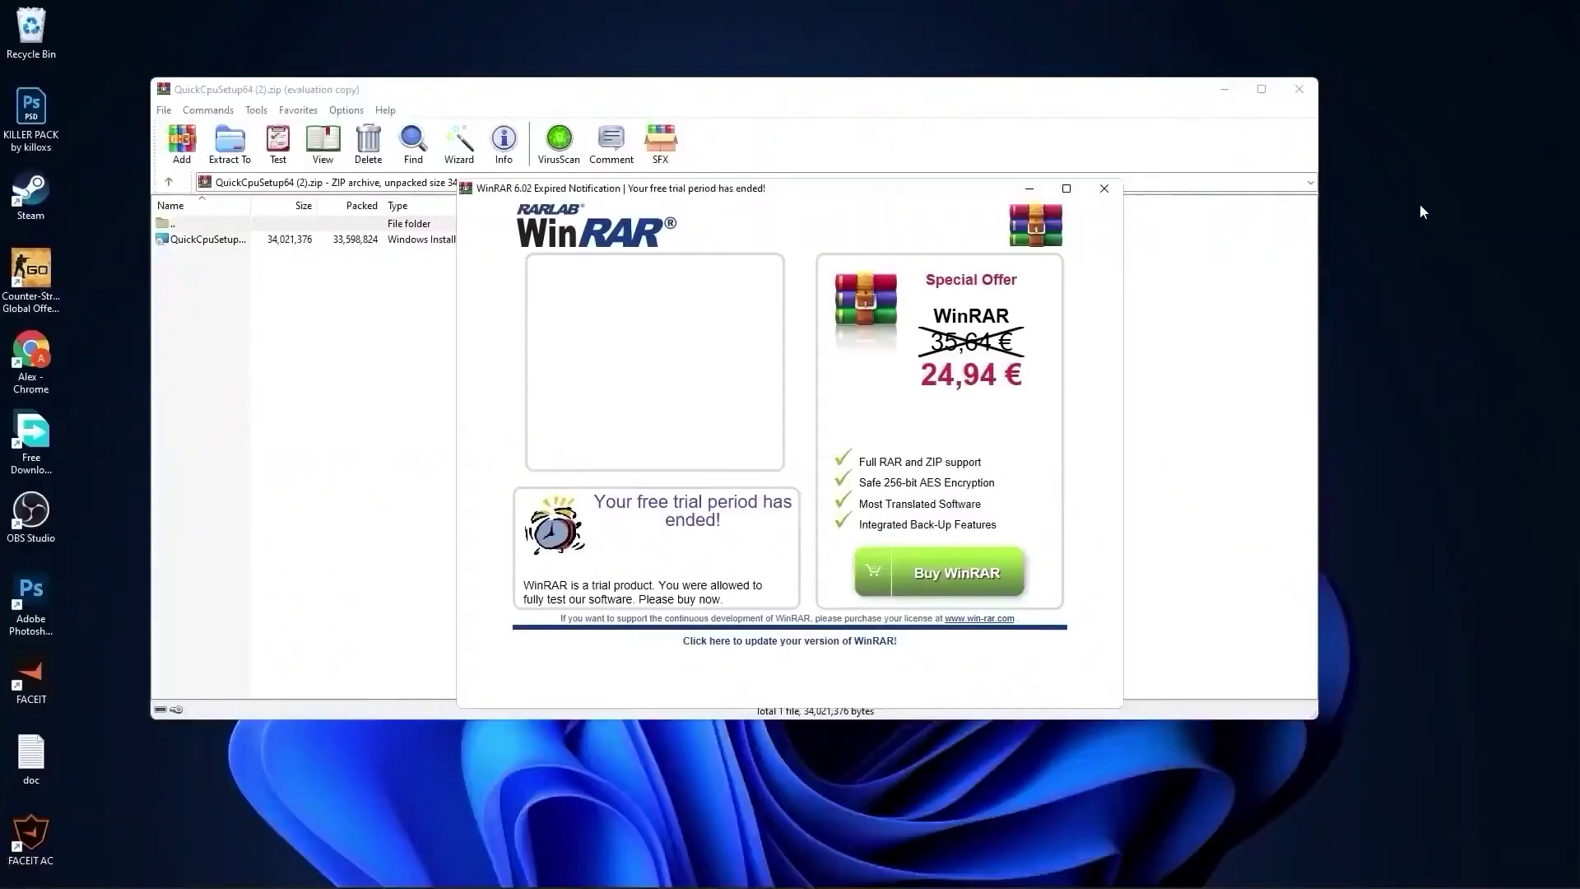
Launch QuickCpuSetup64 from the WinRAR archive and close the archive window.
click(1104, 187)
click(192, 240)
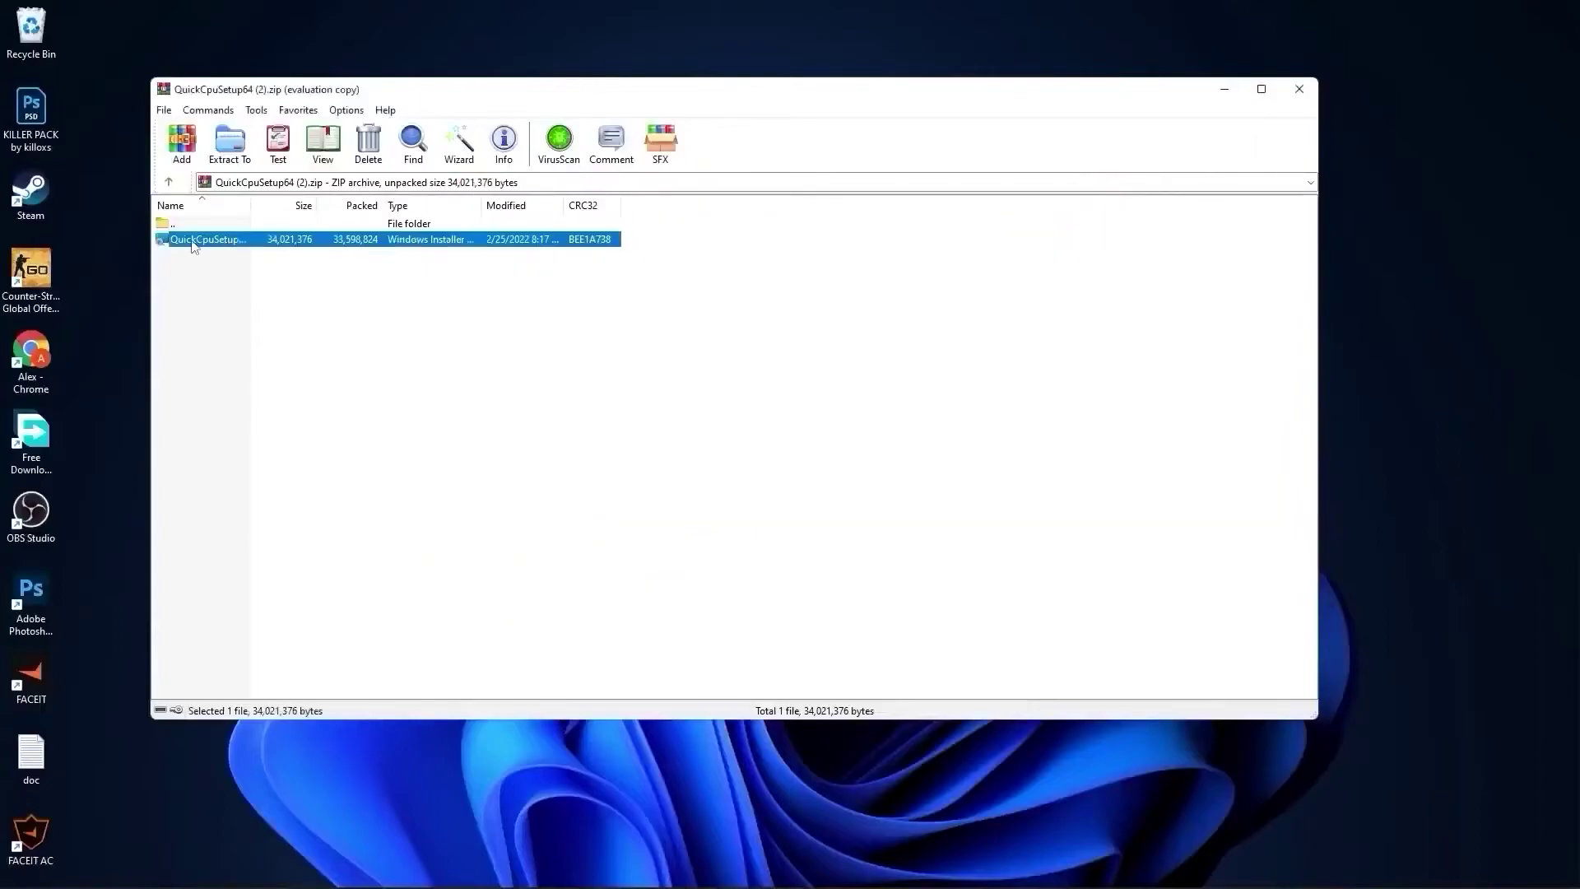
double_click(214, 241)
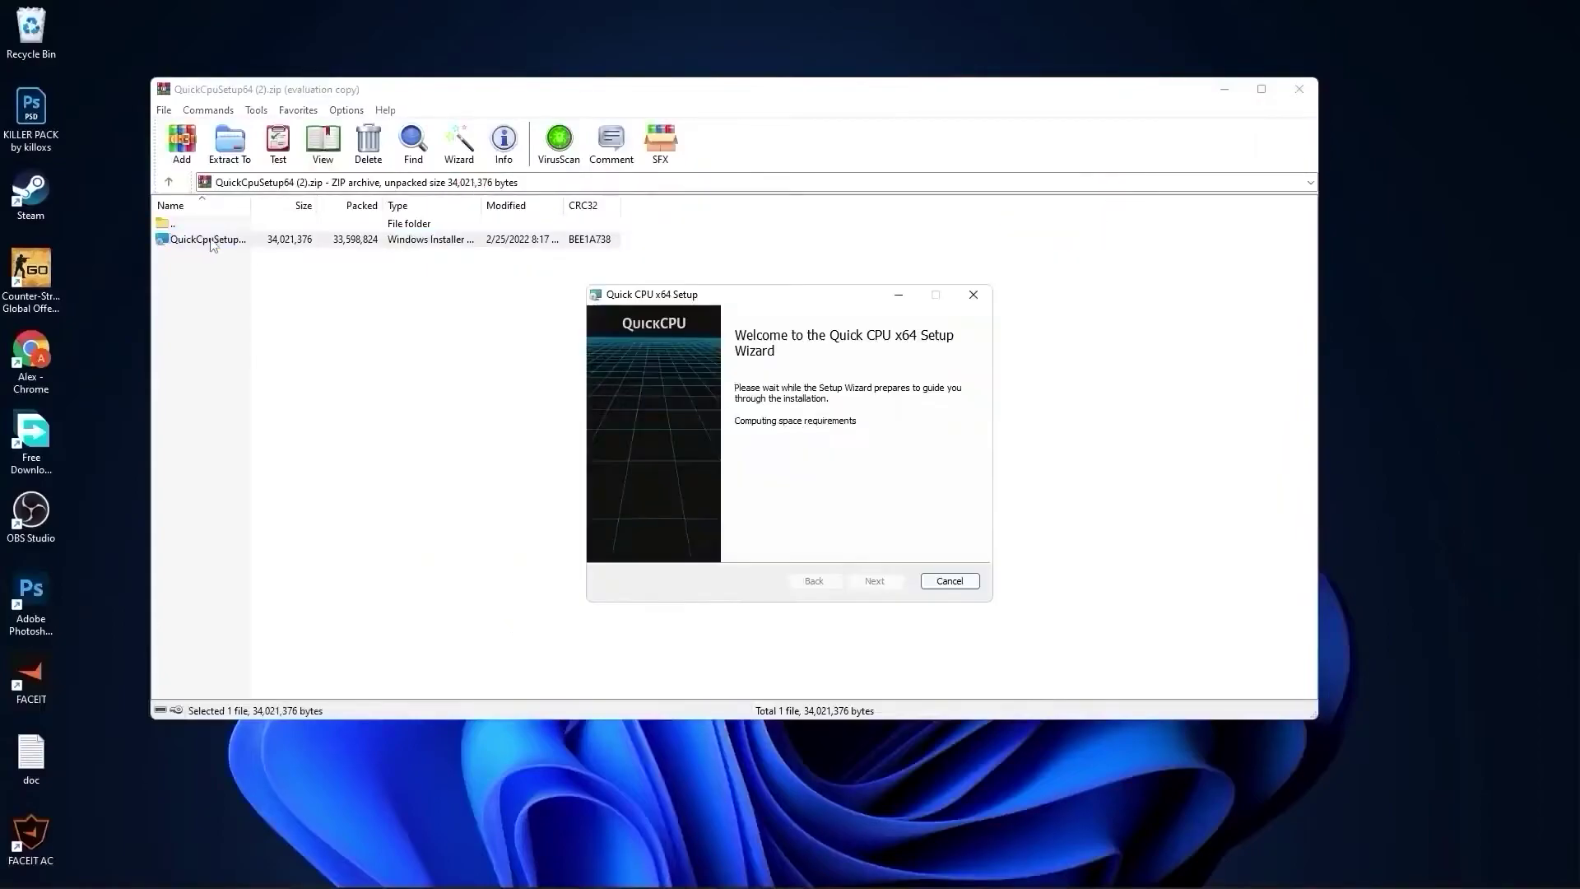
click(1302, 86)
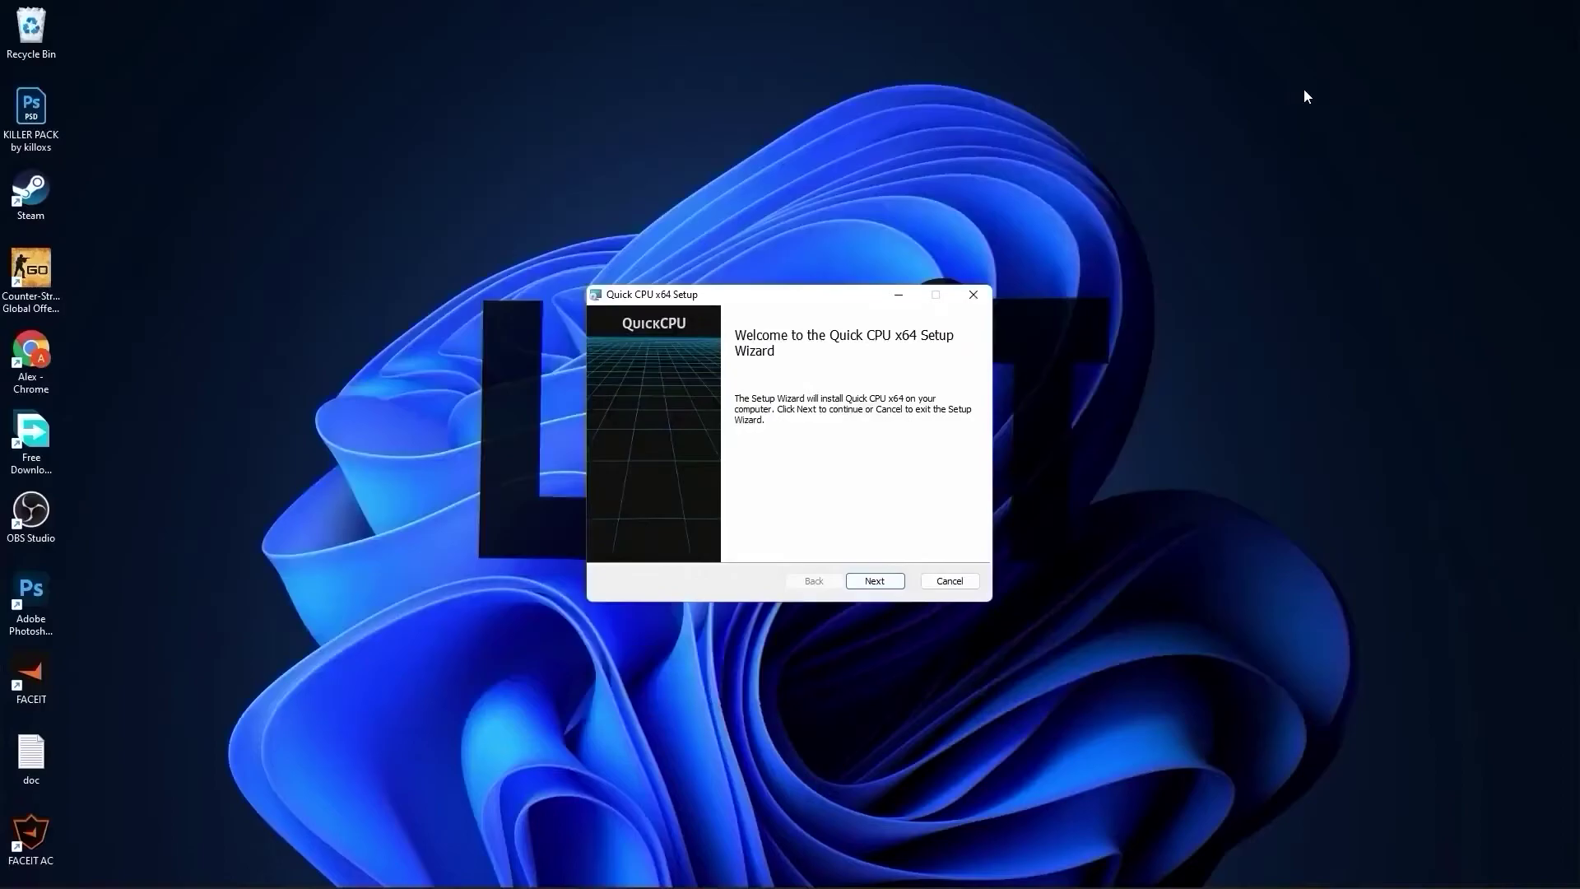
Accept the license, install Quick CPU to the default folder and finish with it launched.
click(877, 582)
click(631, 545)
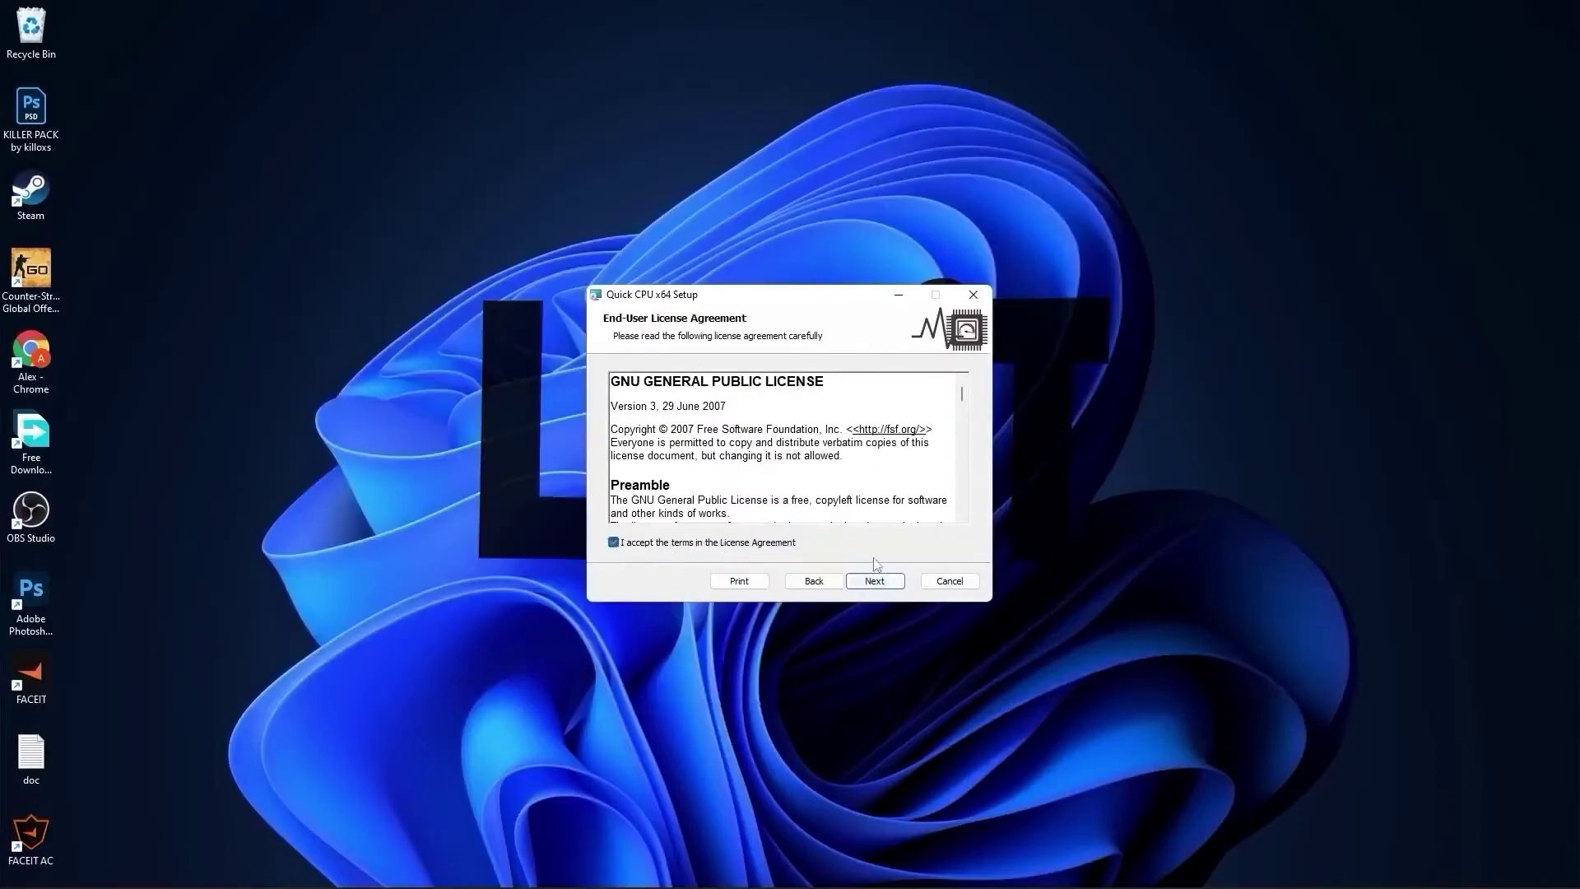
click(876, 580)
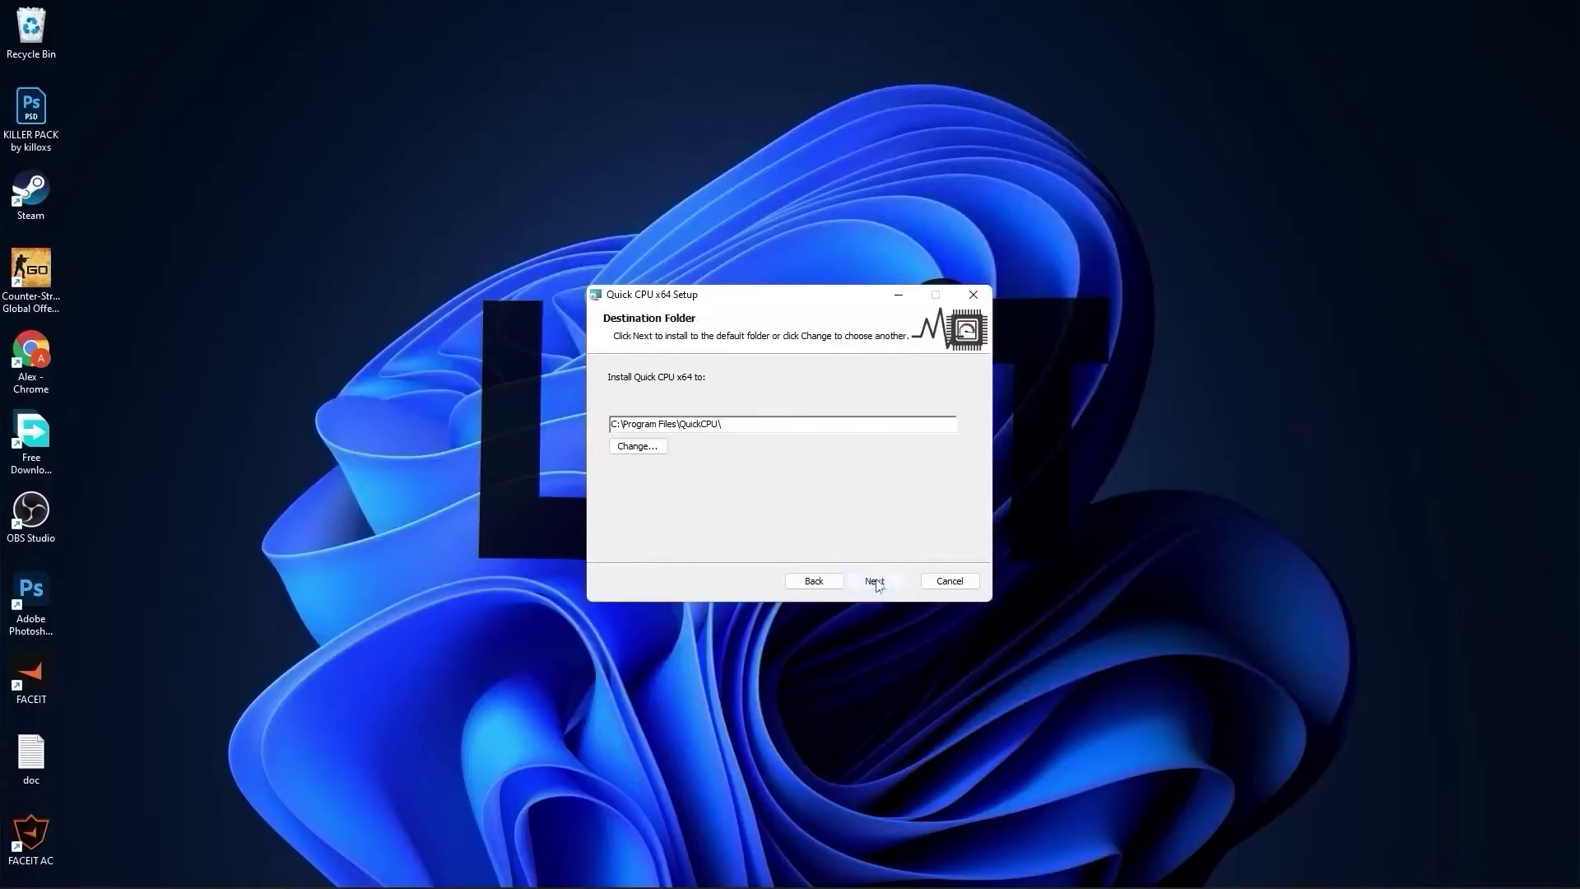
click(877, 582)
click(866, 583)
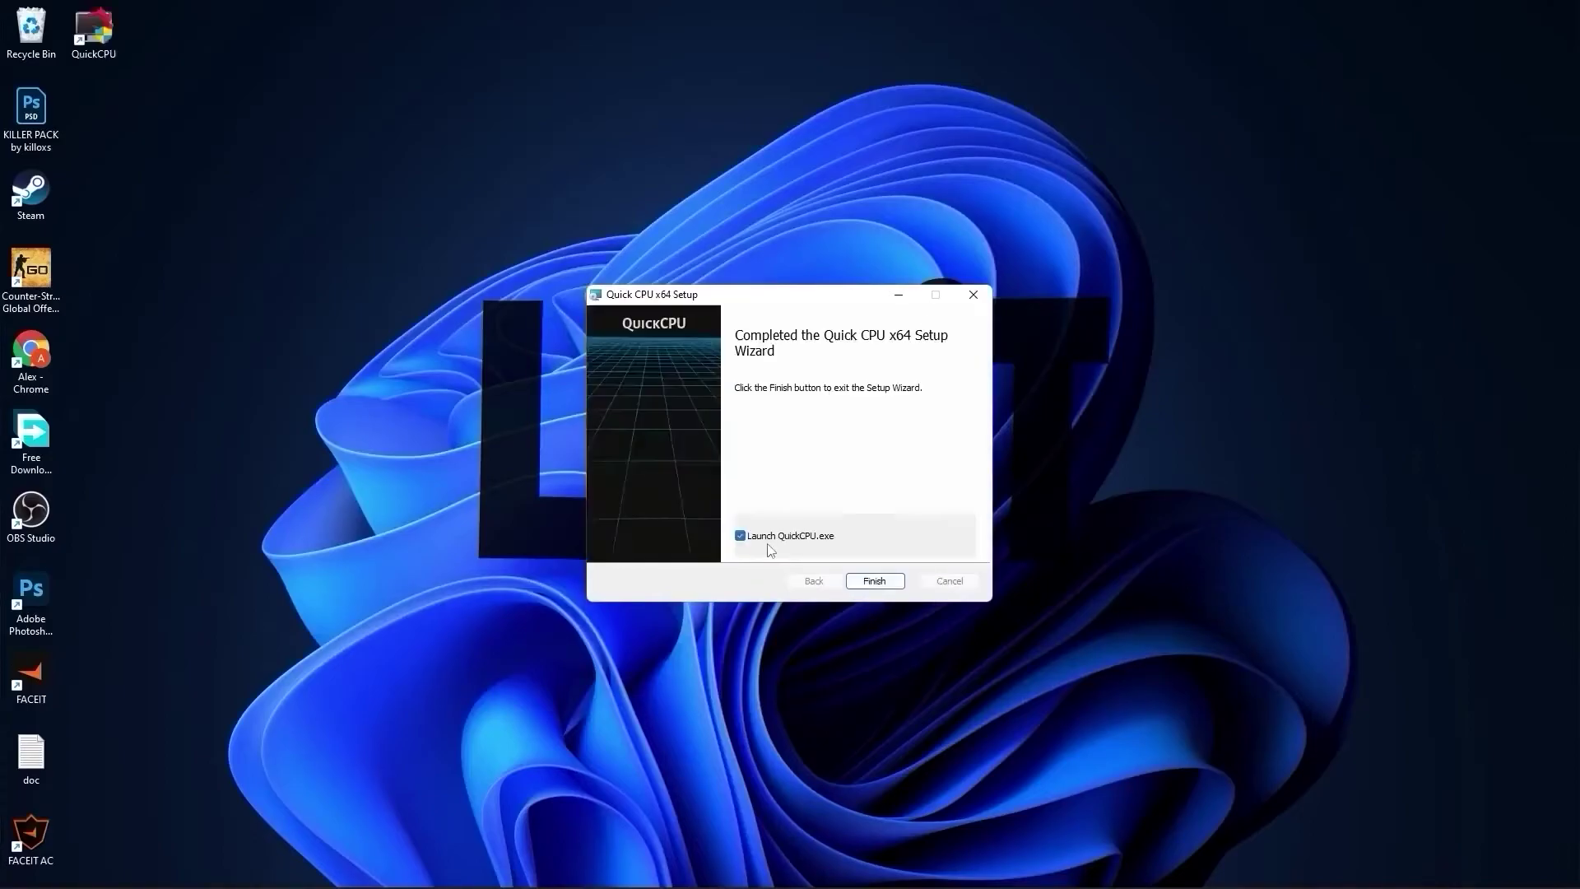
click(873, 578)
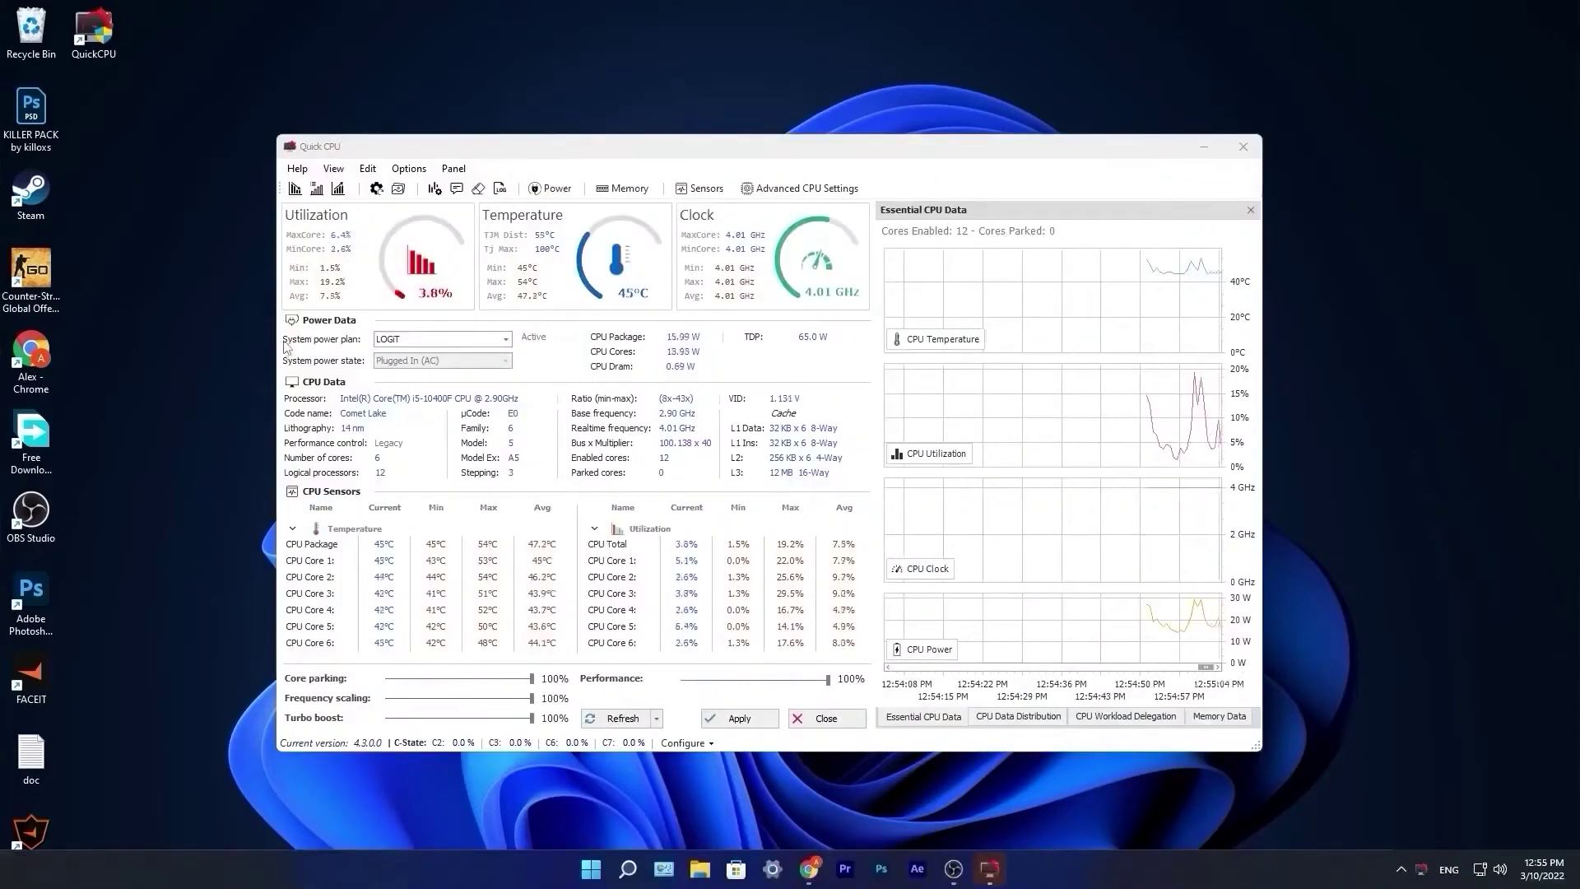
Apply the LOGIT power plan with core parking at 100% in Quick CPU, then close it.
click(405, 342)
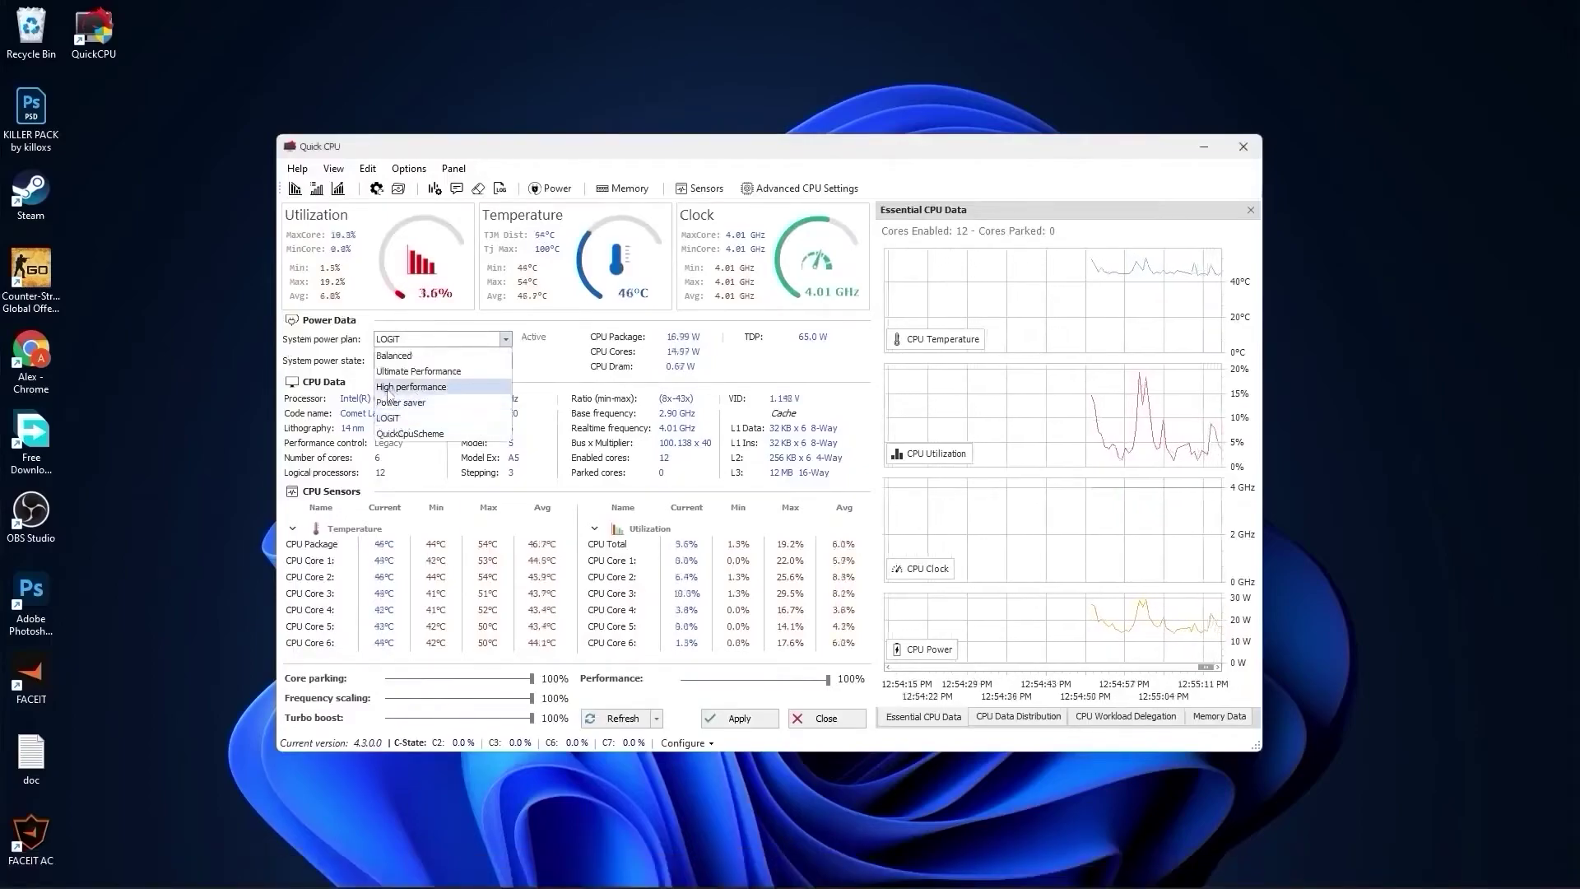
click(403, 420)
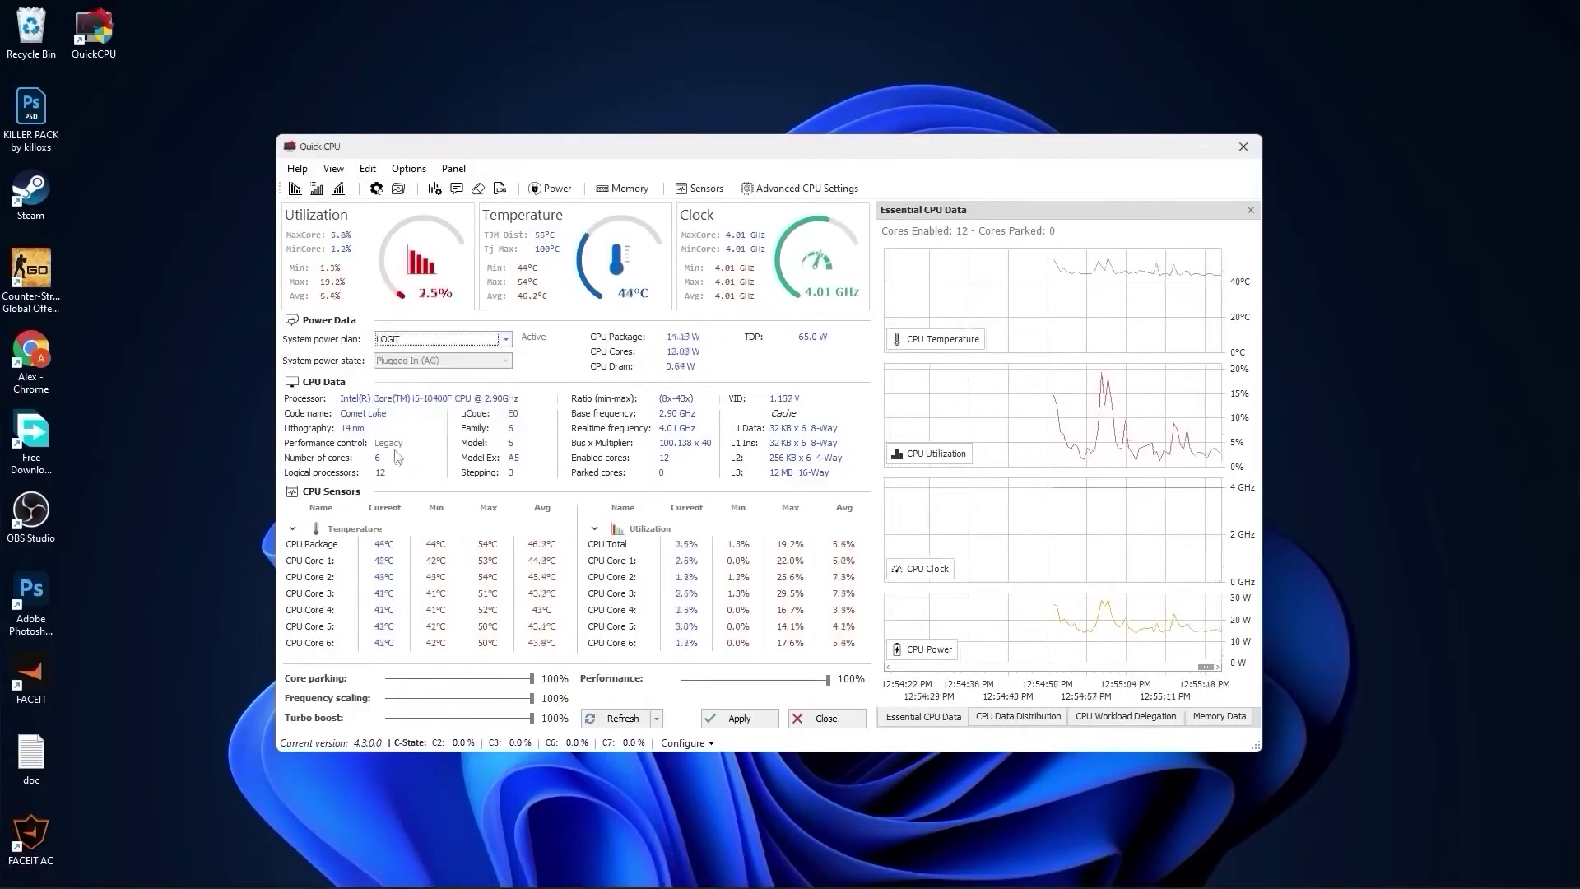
click(505, 680)
drag(504, 679, 532, 678)
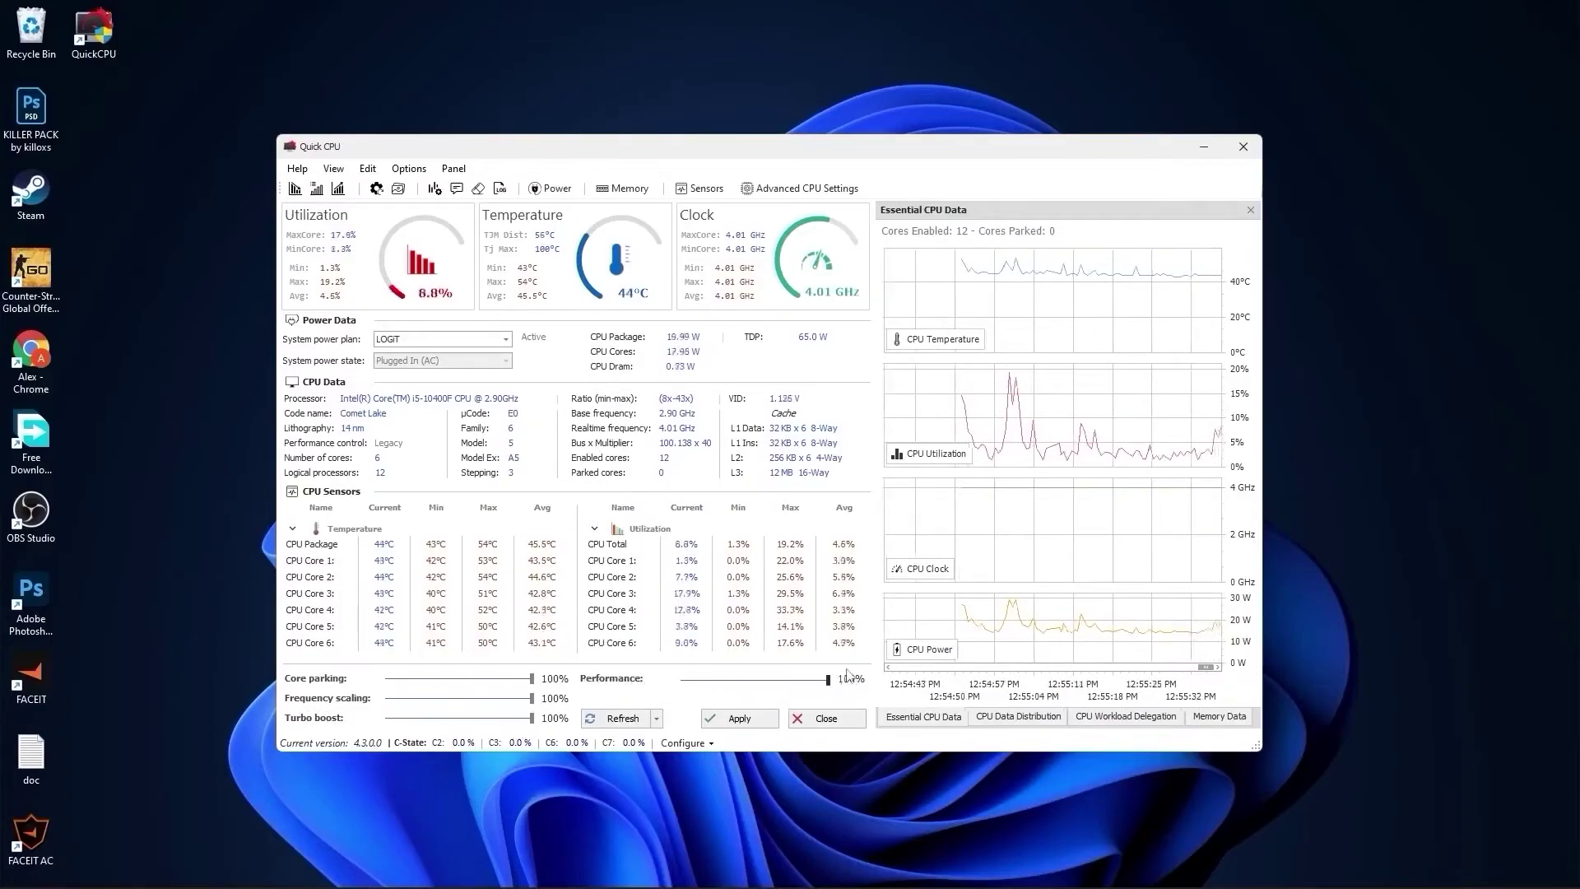
click(735, 720)
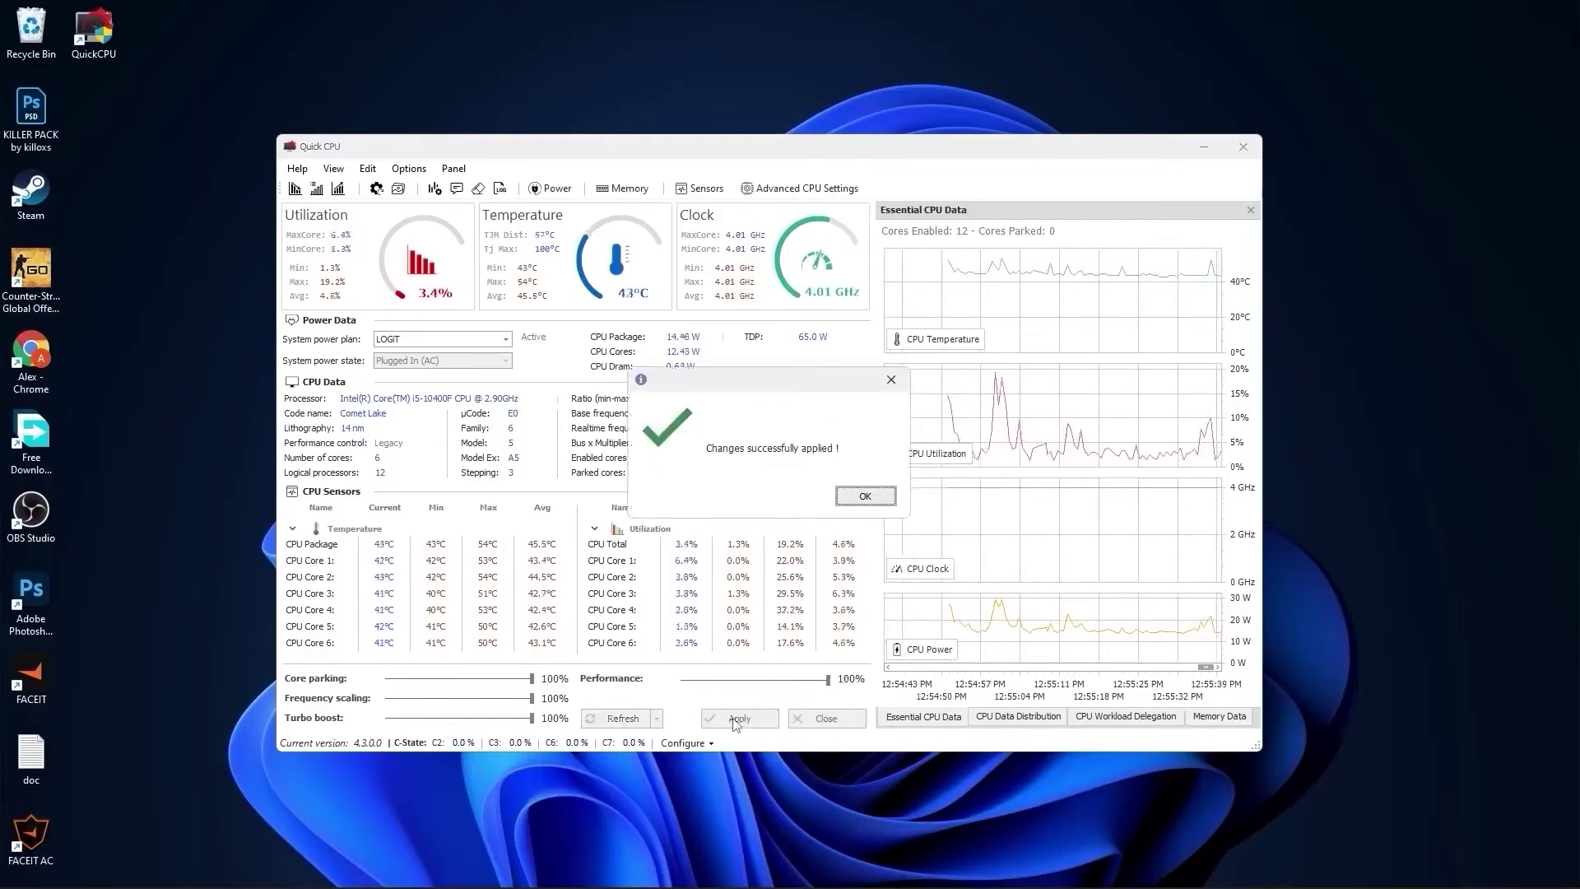
click(863, 494)
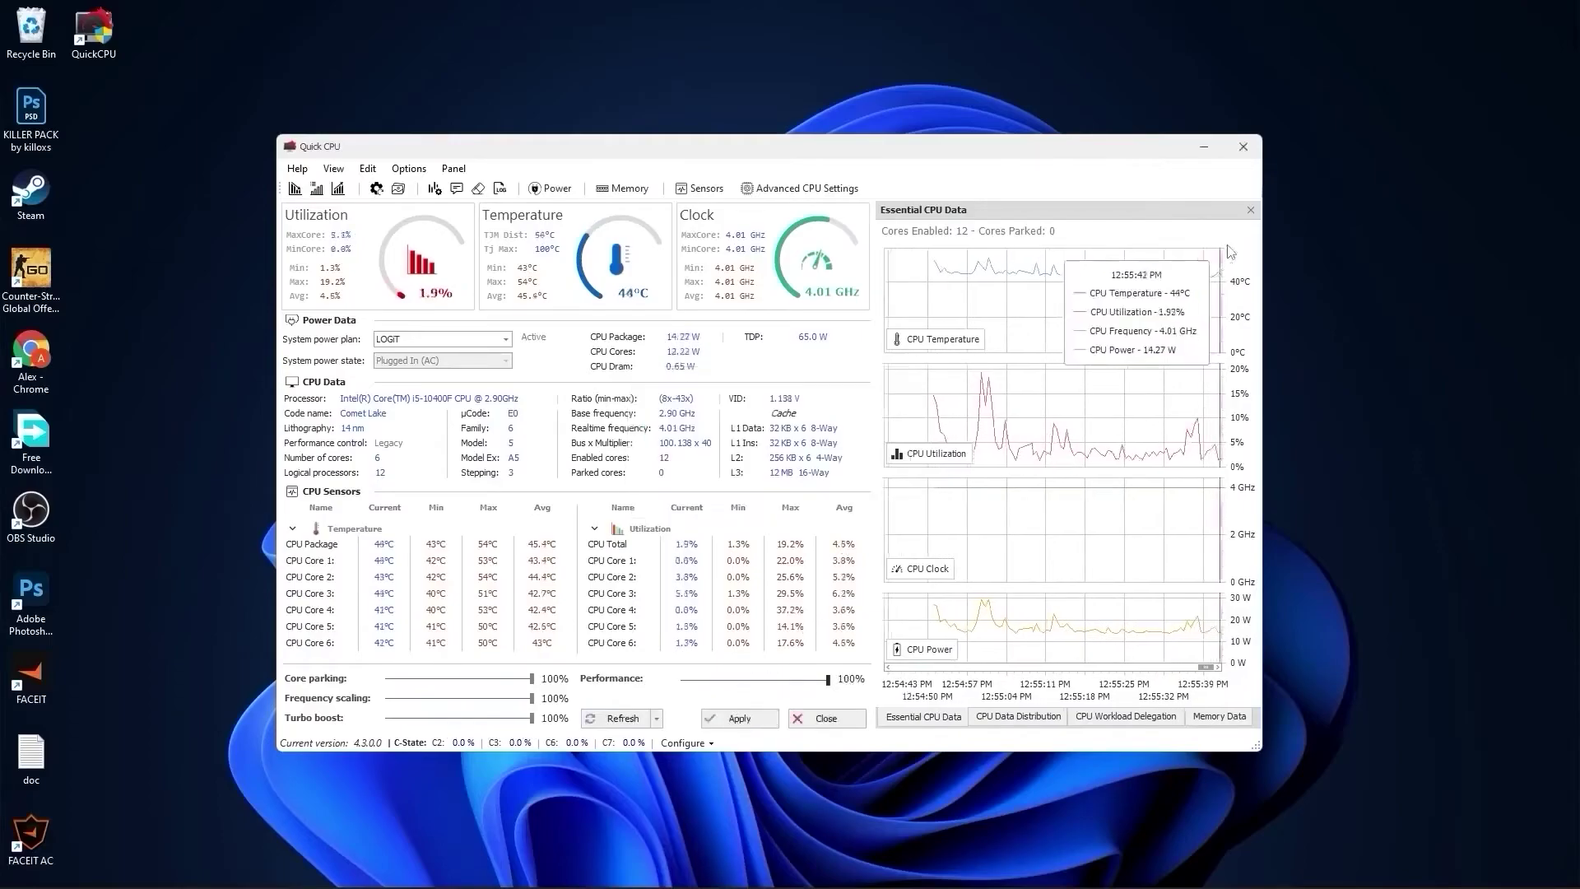
click(1238, 148)
click(644, 871)
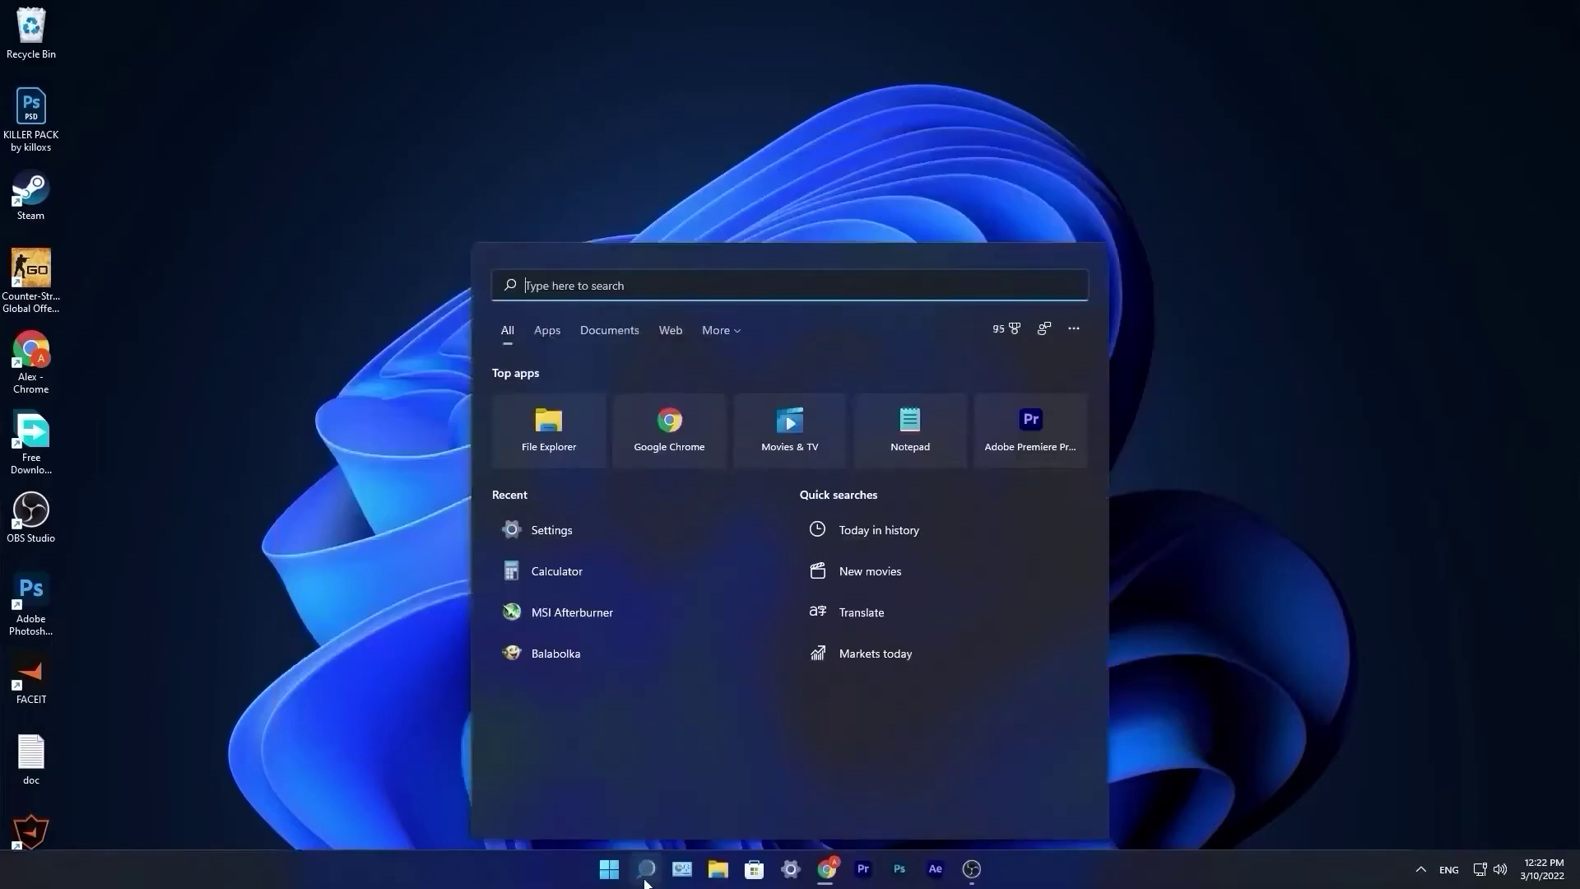
text(task)
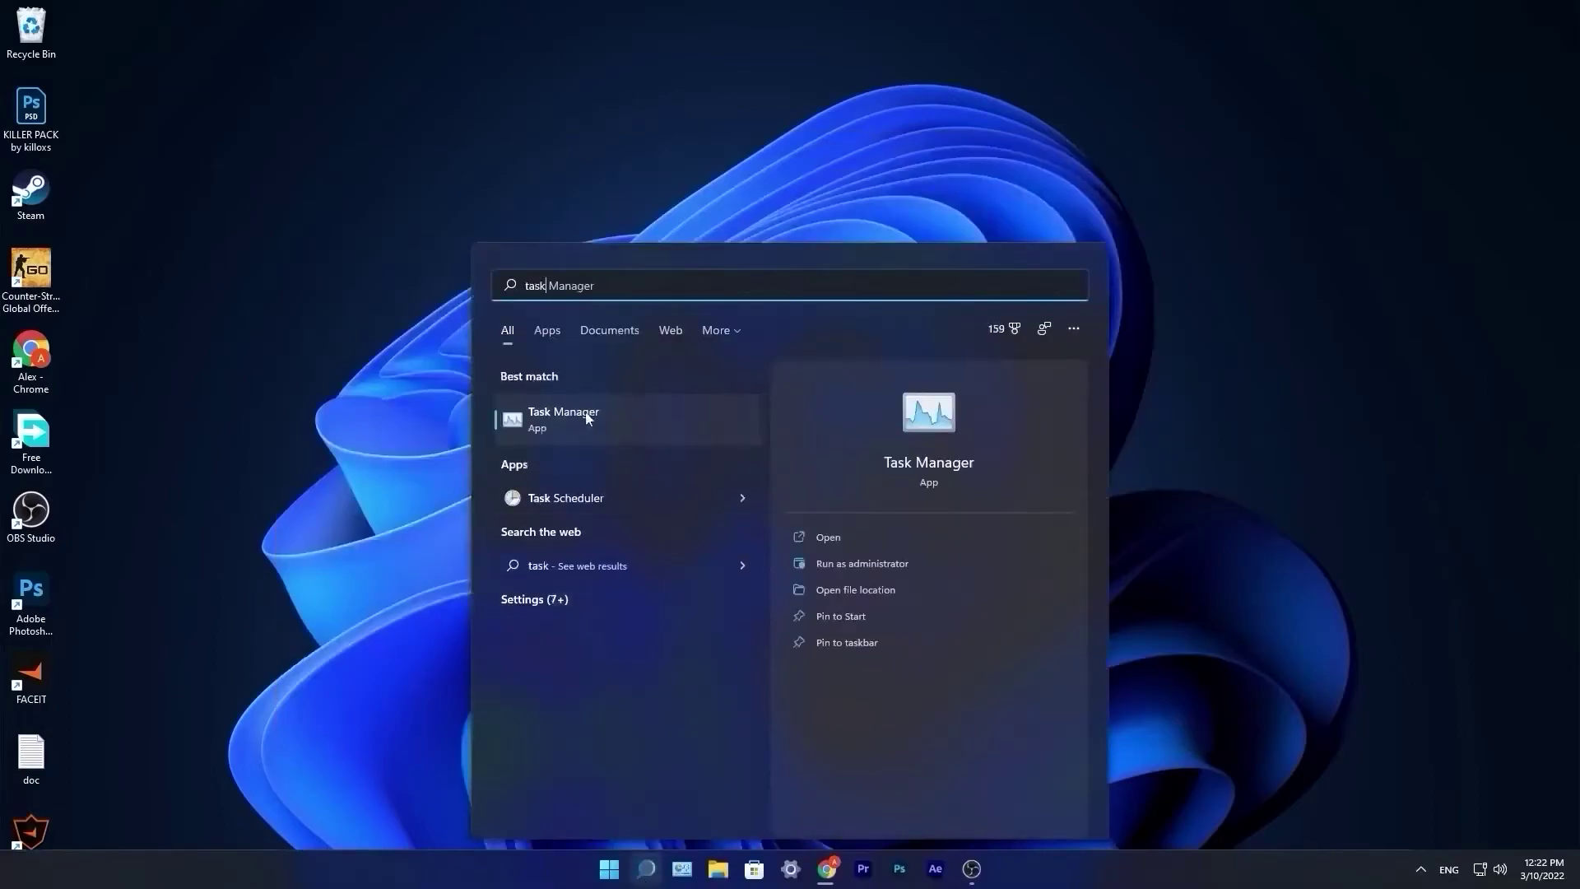
Review Task Manager's startup apps sorted by status, then close it and bring up Start.
click(582, 413)
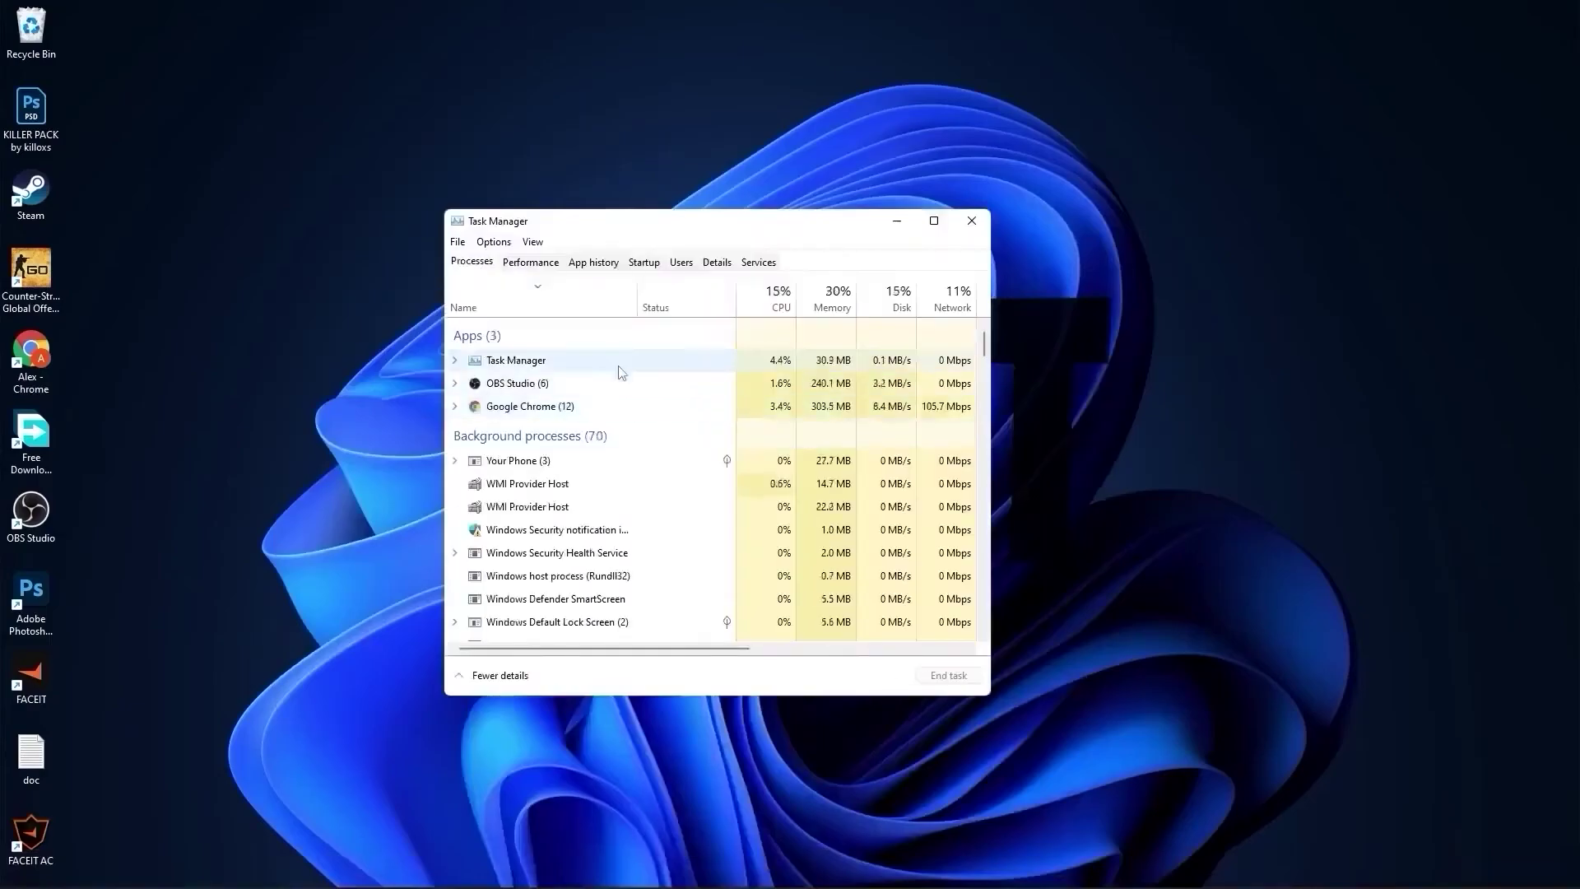
click(638, 270)
click(765, 329)
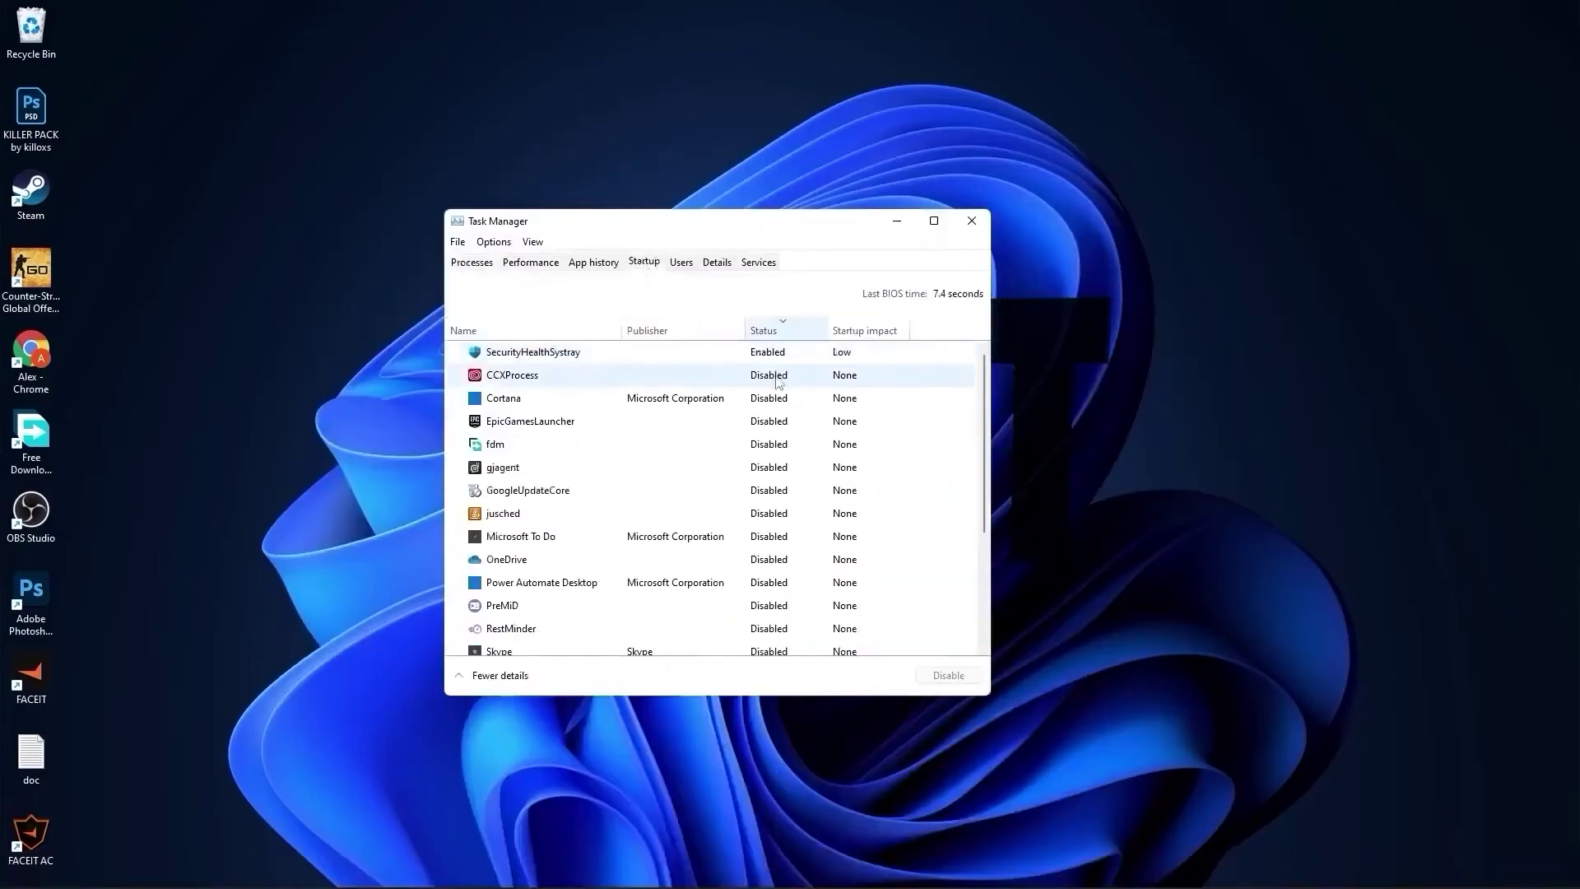
scroll(772, 487, down, 1)
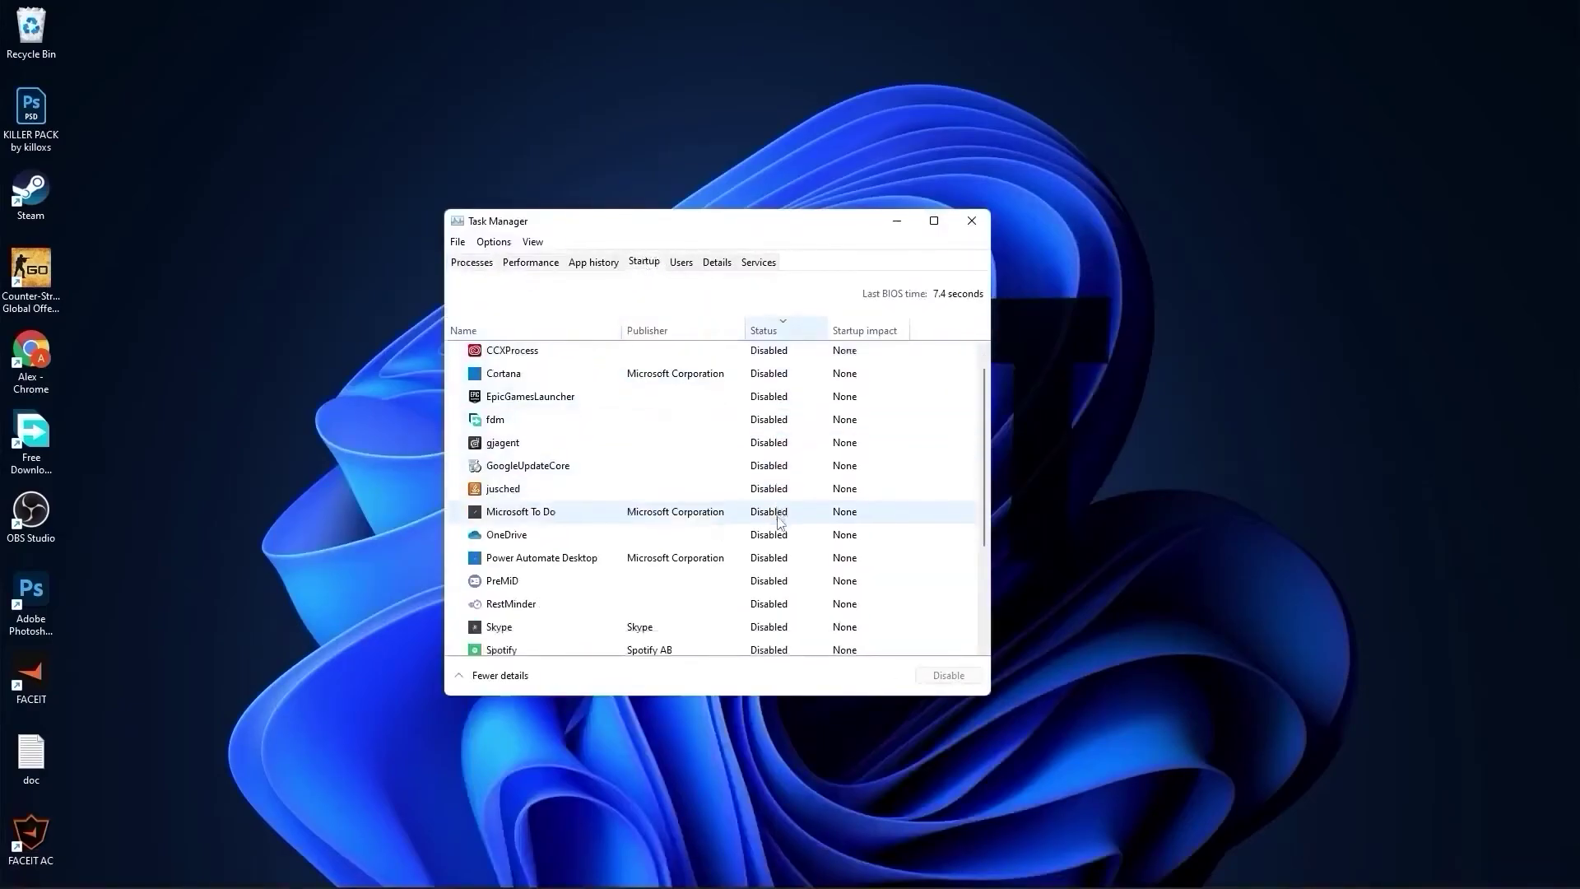
scroll(779, 531, down, 2)
scroll(780, 580, down, 2)
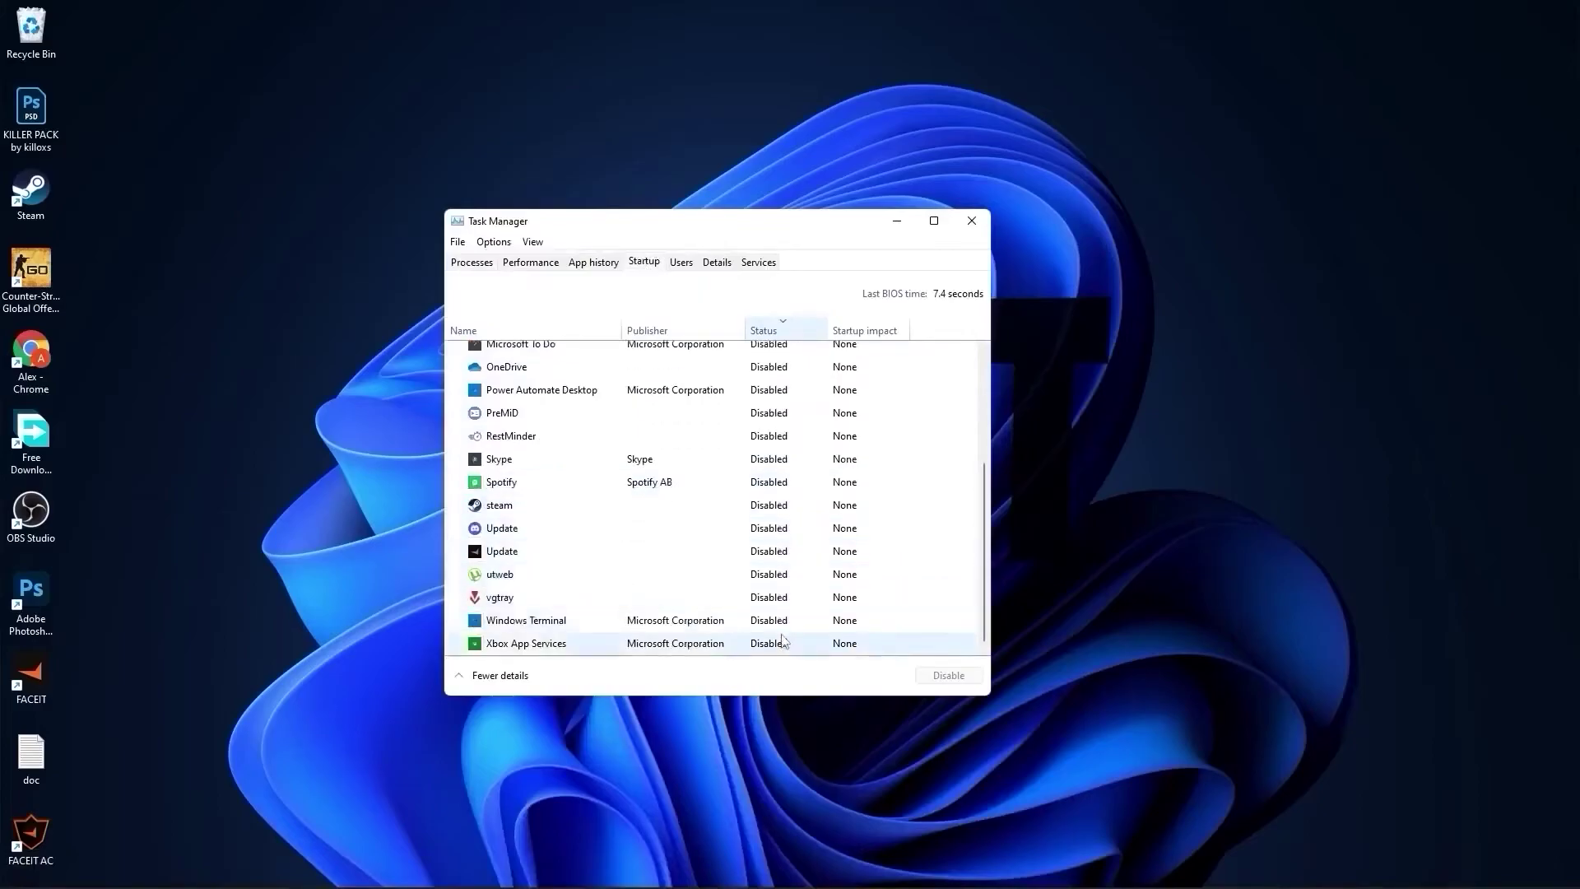
scroll(780, 544, up, 1)
scroll(778, 506, up, 2)
scroll(777, 476, up, 1)
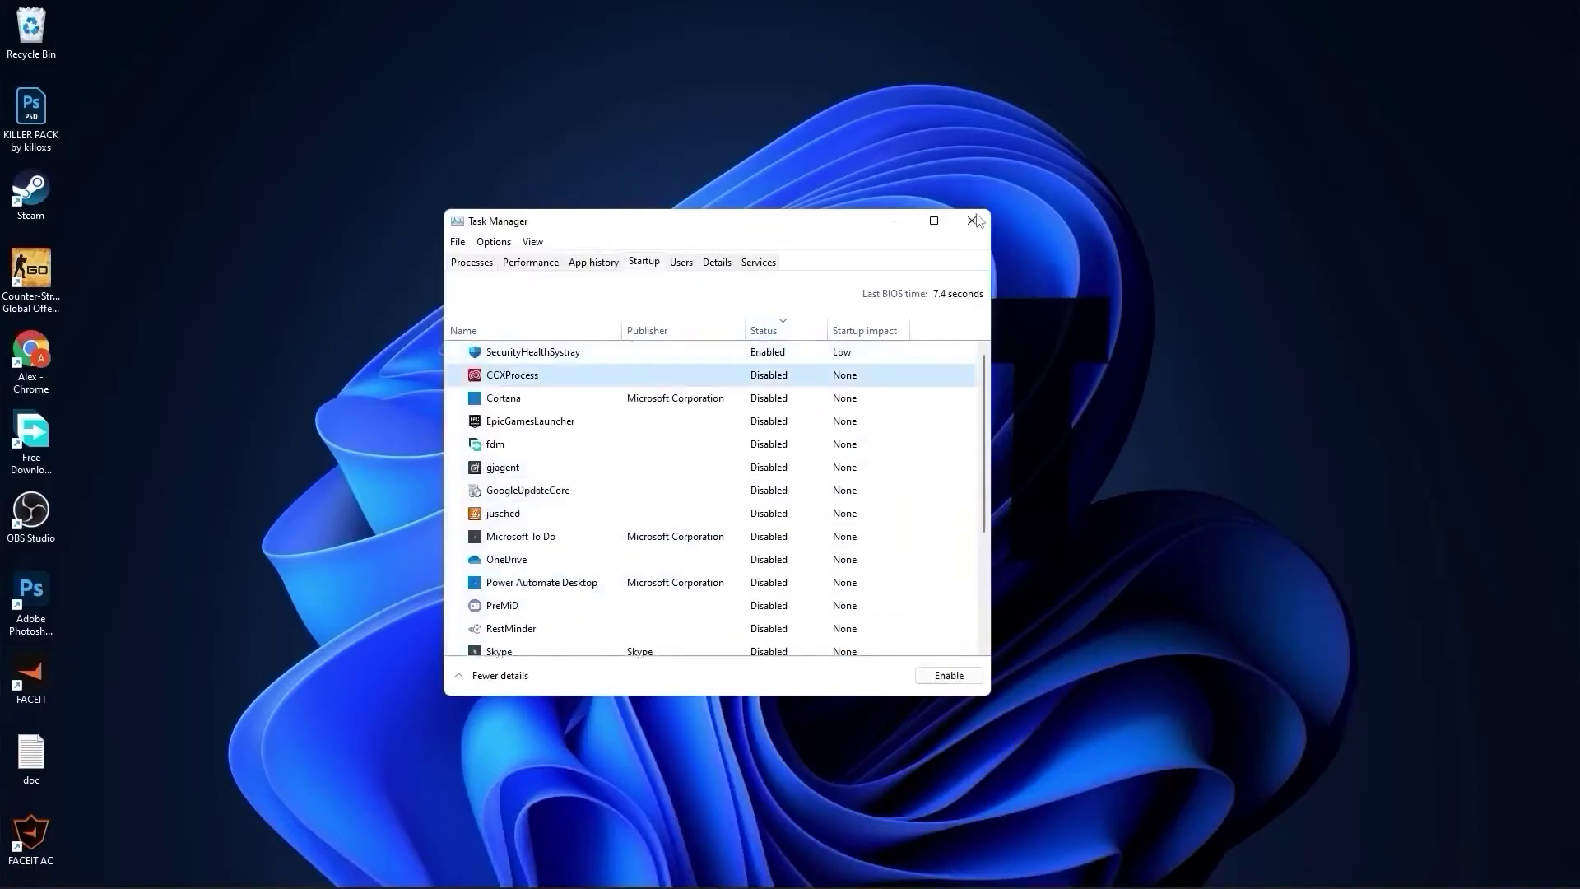
click(972, 219)
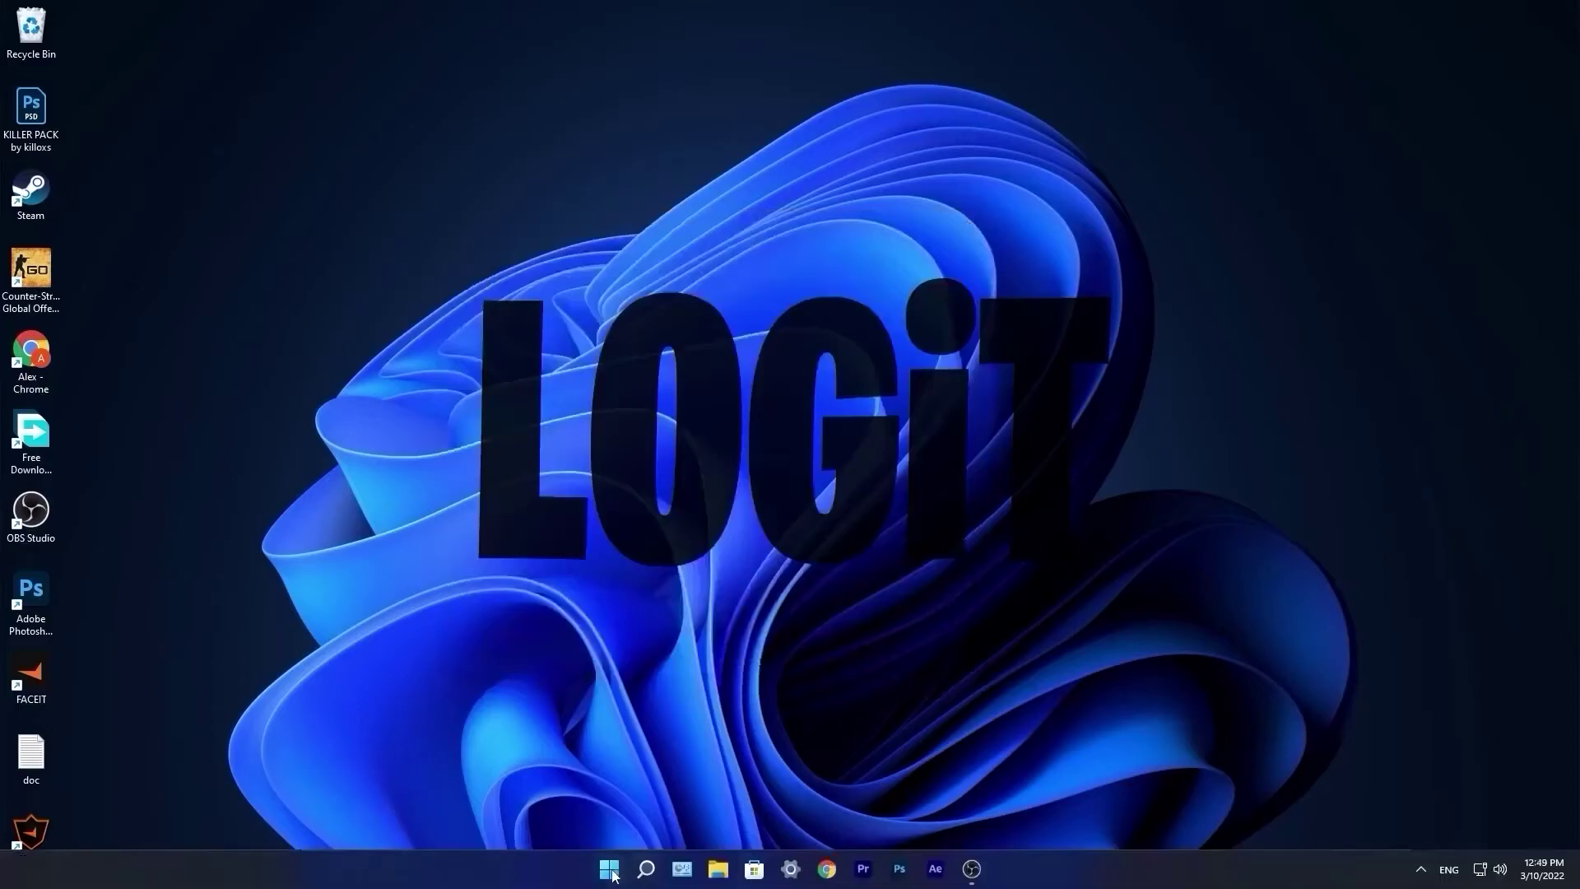
click(610, 869)
Verify Game Mode and hardware-accelerated GPU scheduling are On in Settings, then close it.
click(986, 393)
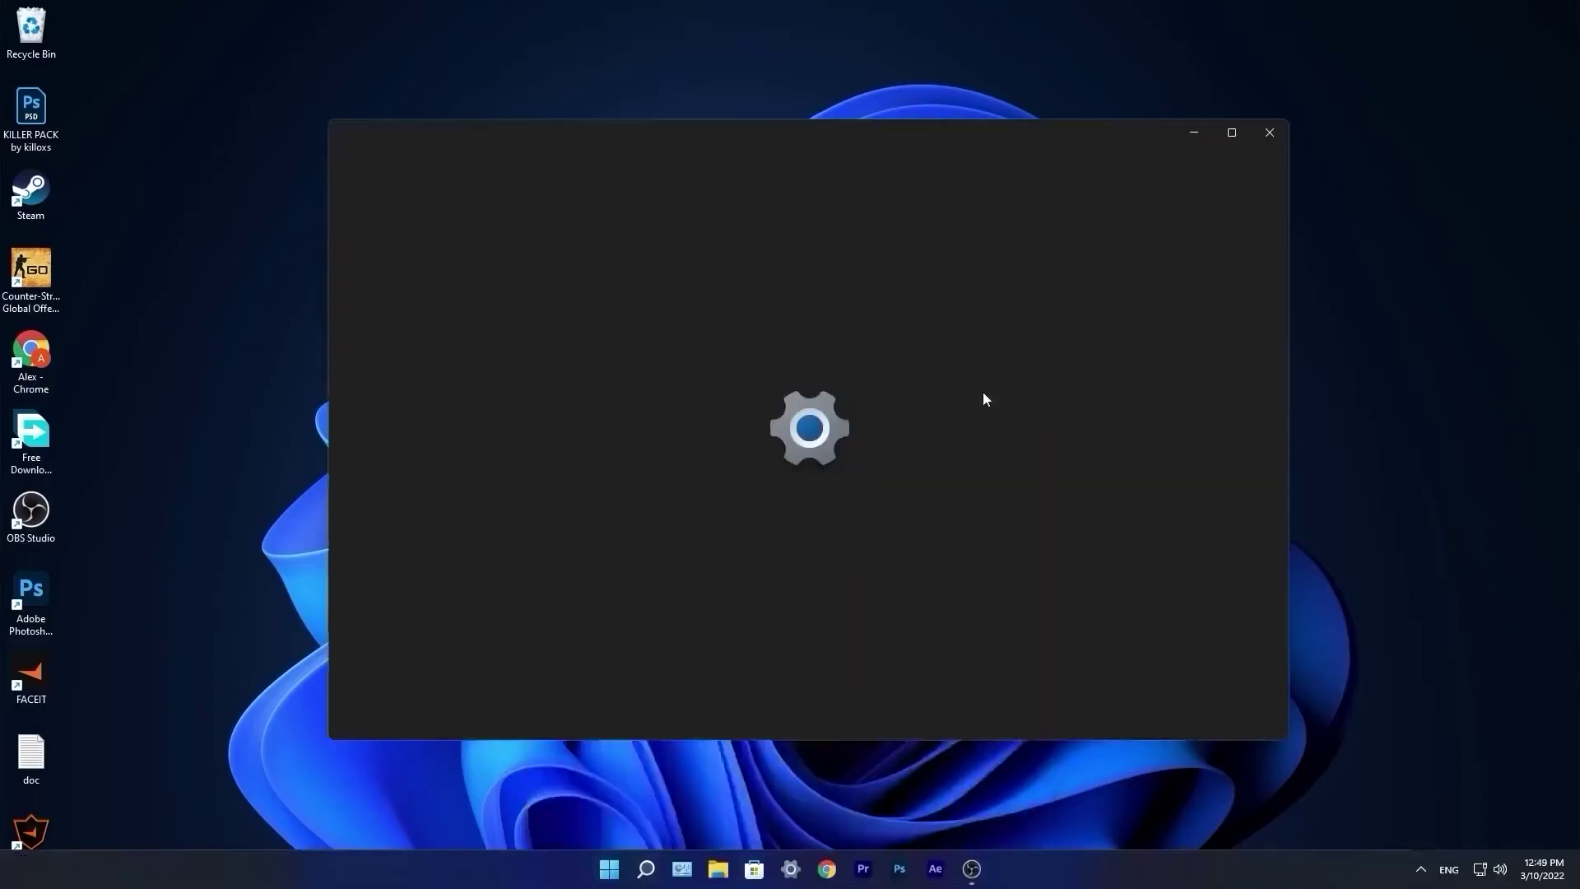
click(418, 529)
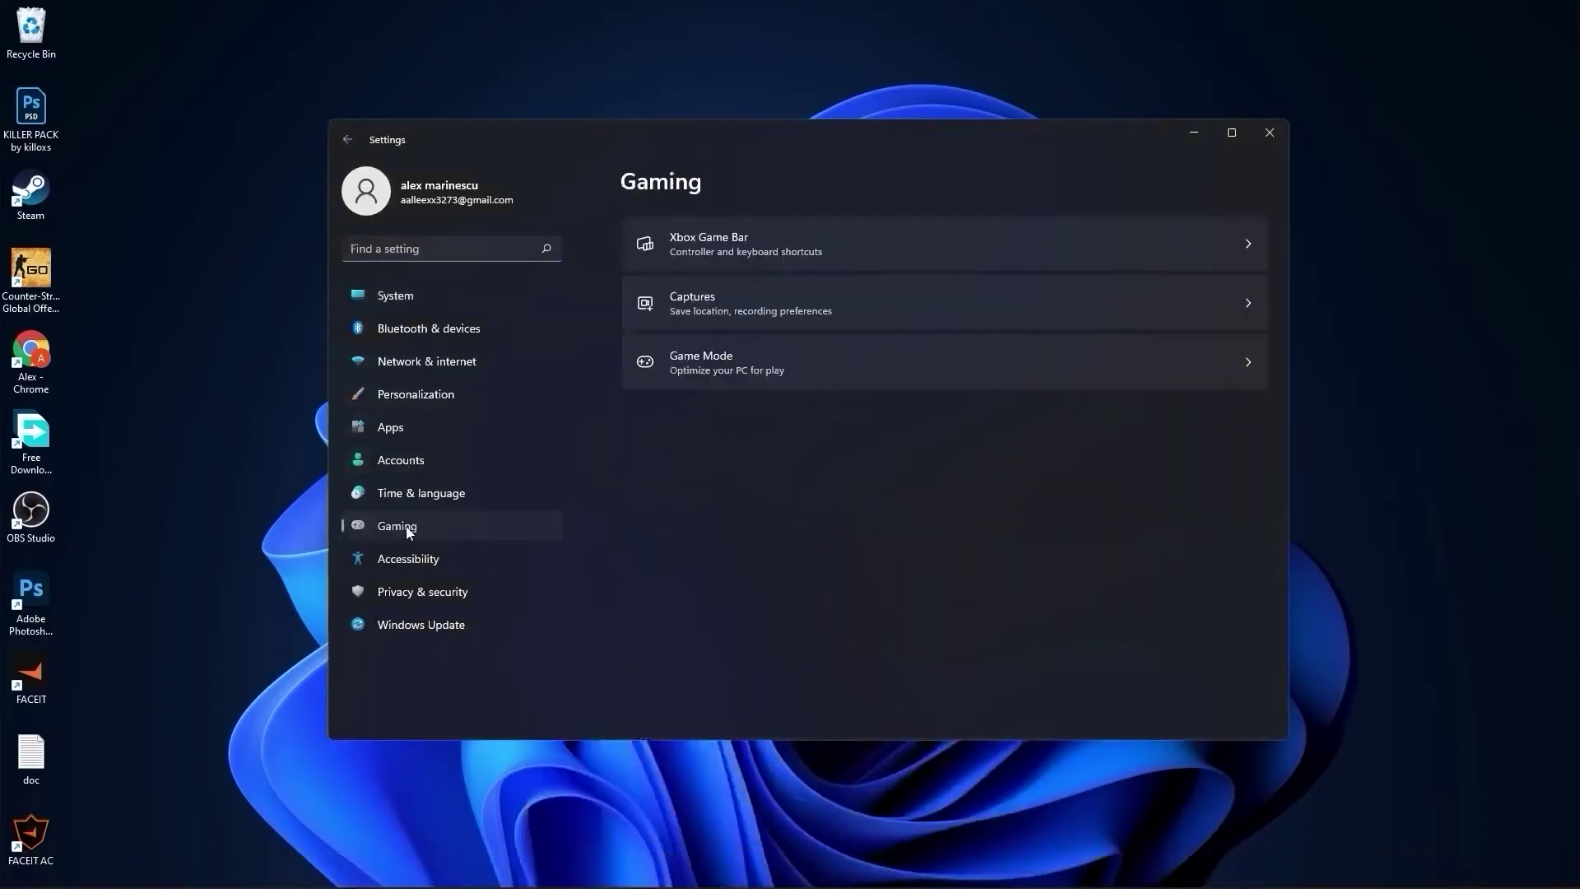
click(704, 362)
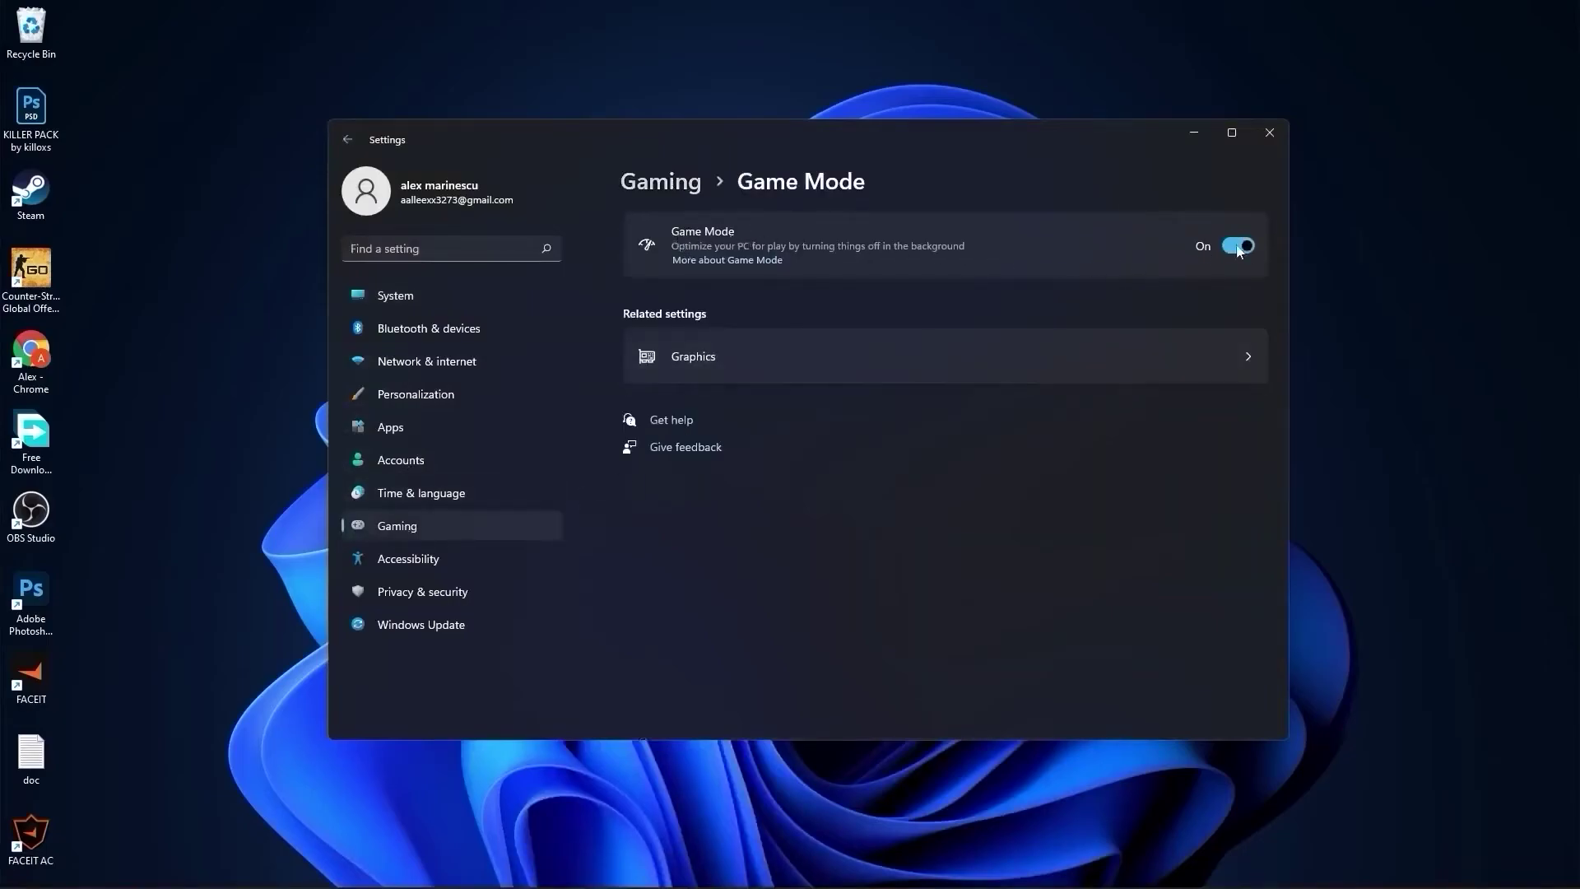
click(686, 355)
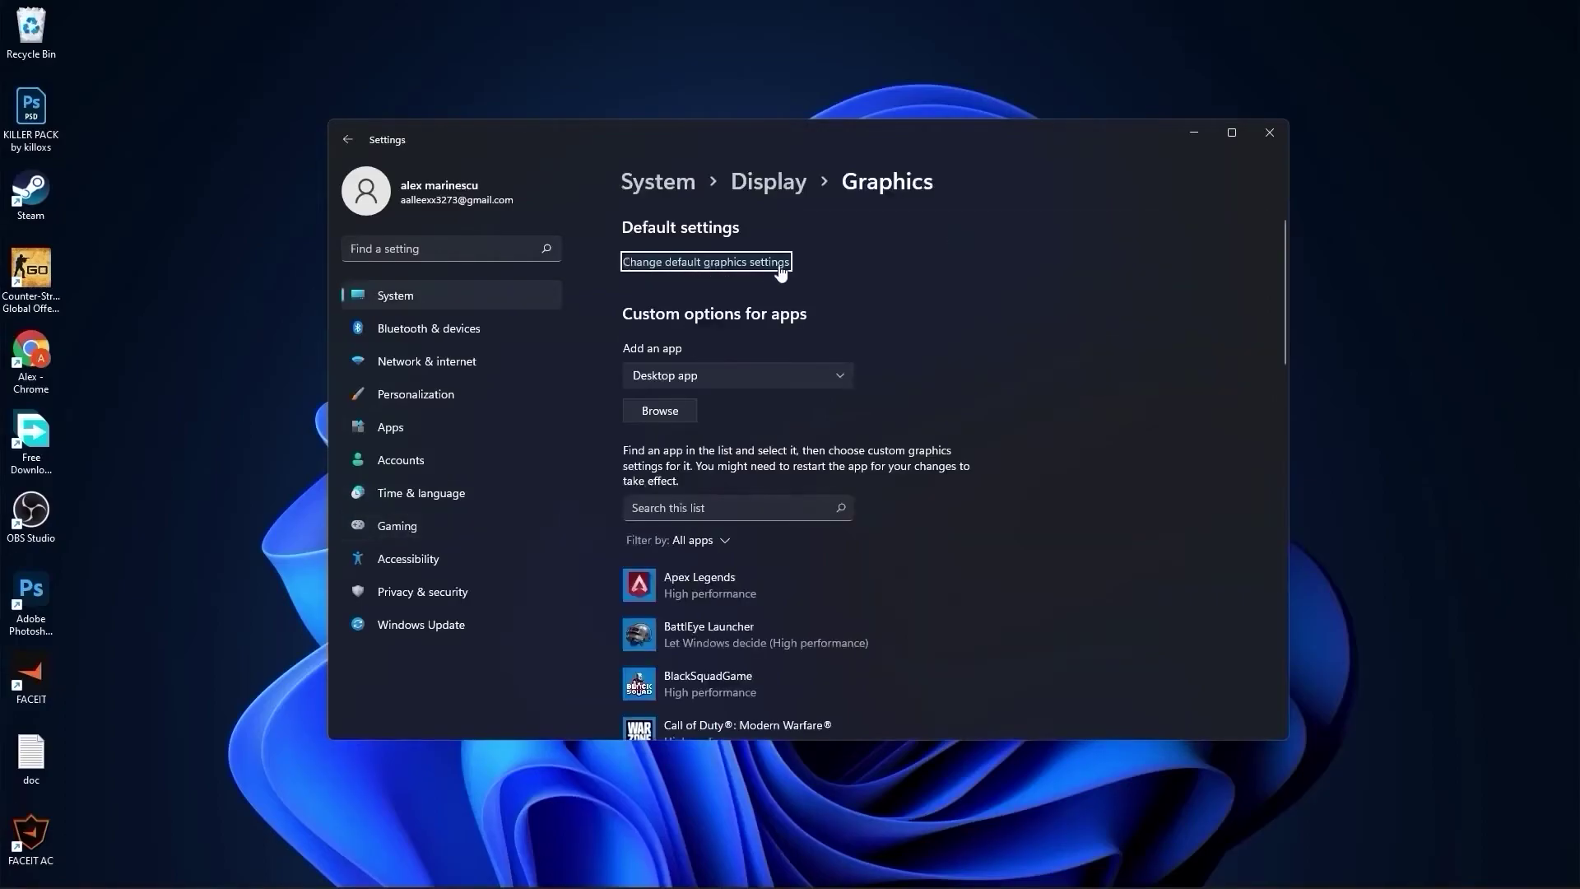
click(704, 262)
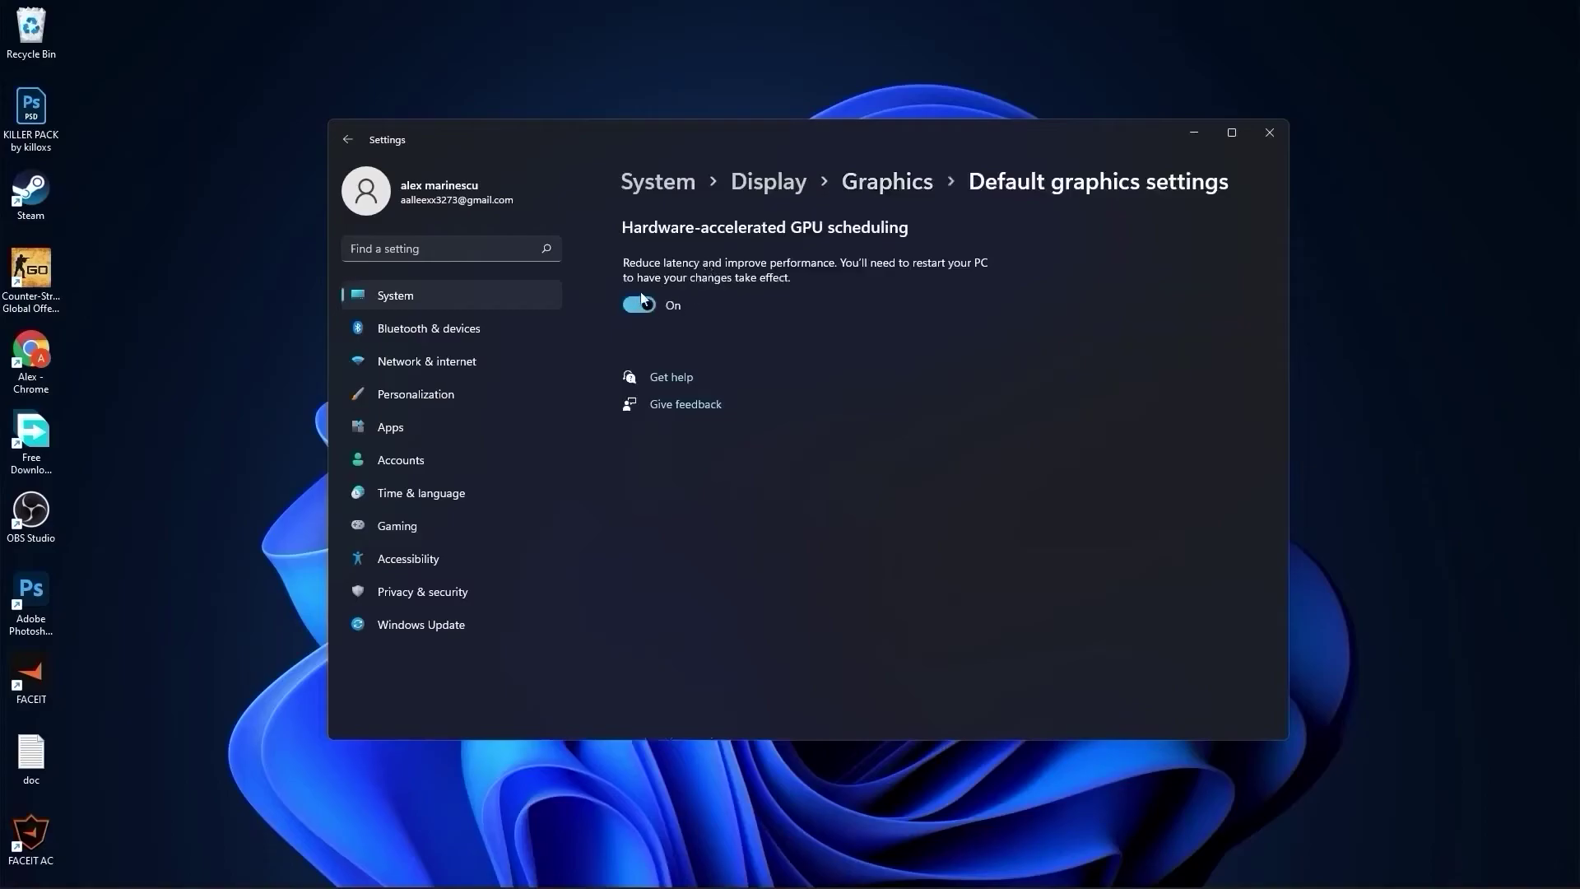
click(1269, 132)
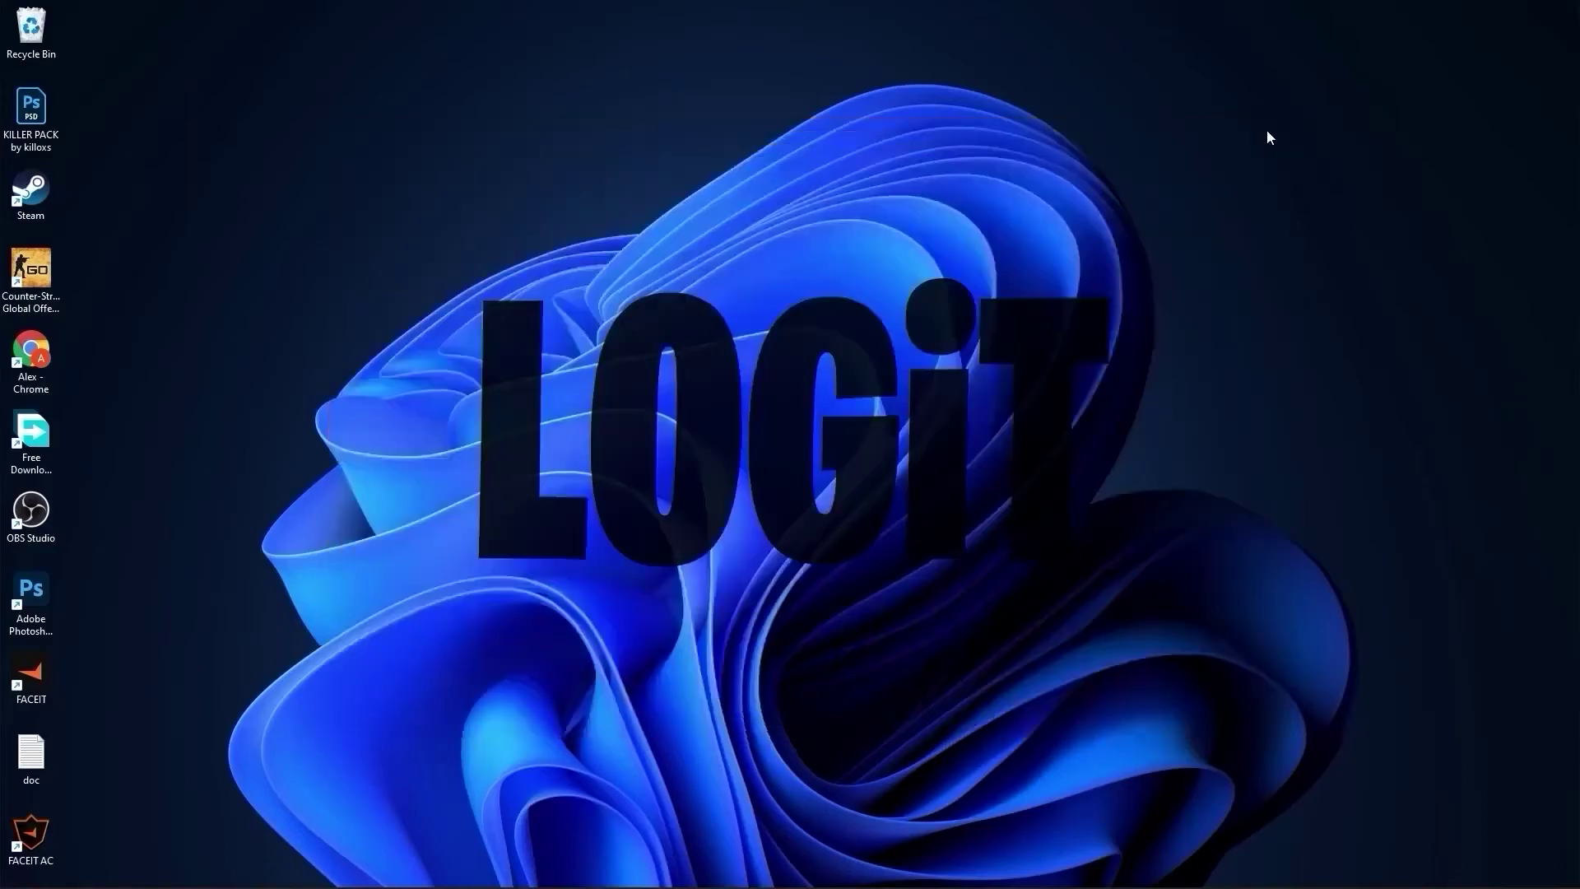
Bring up the Windows Performance Options window from search and centre it on screen.
click(647, 867)
text(pe)
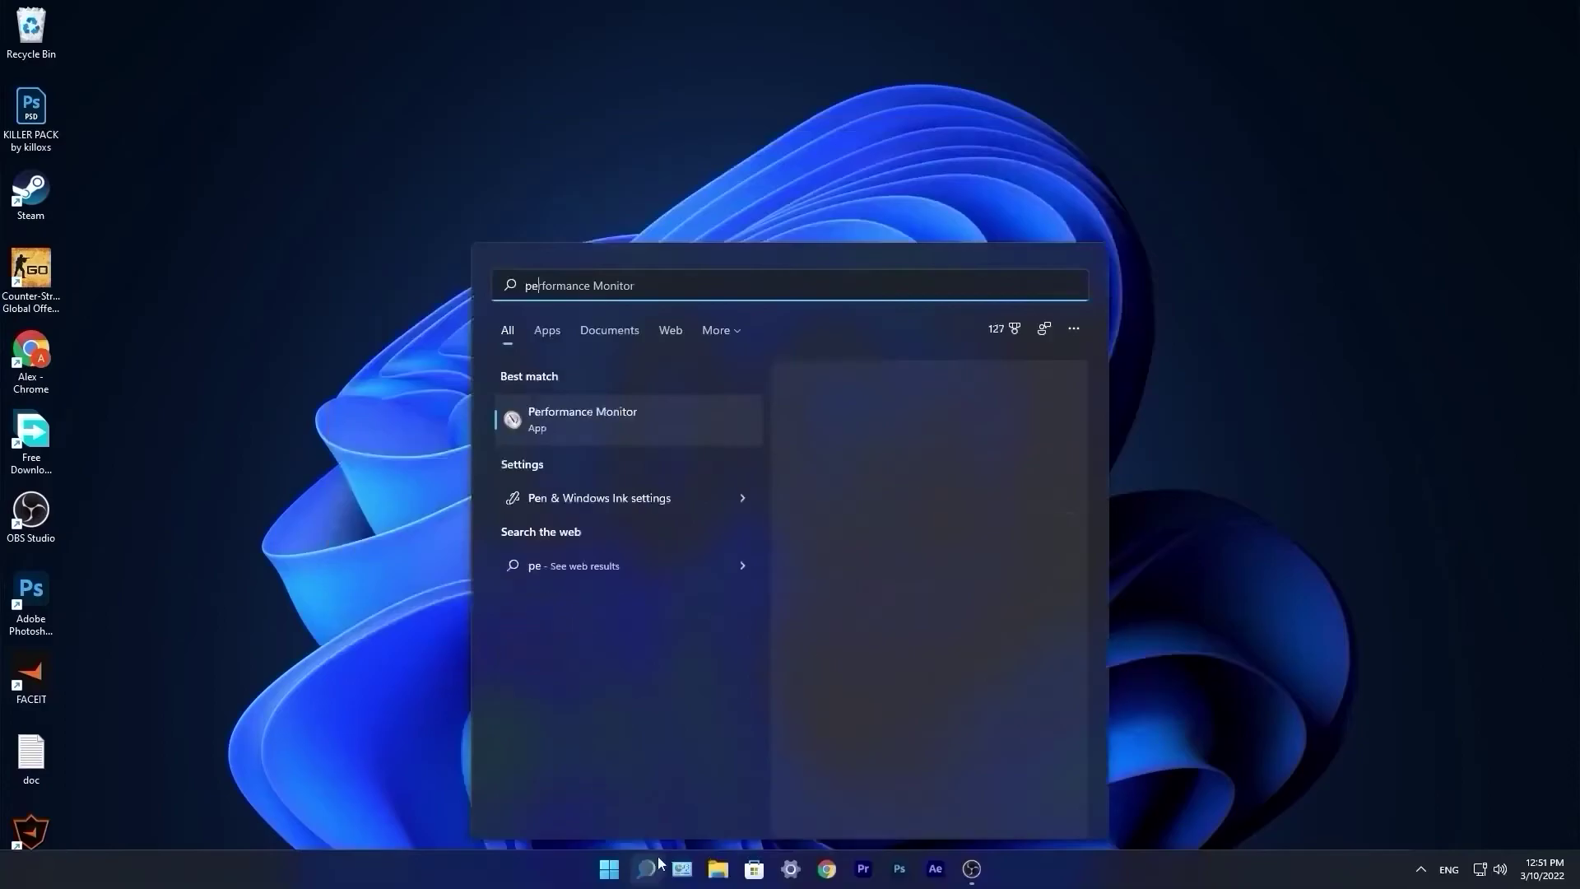
text(rformance)
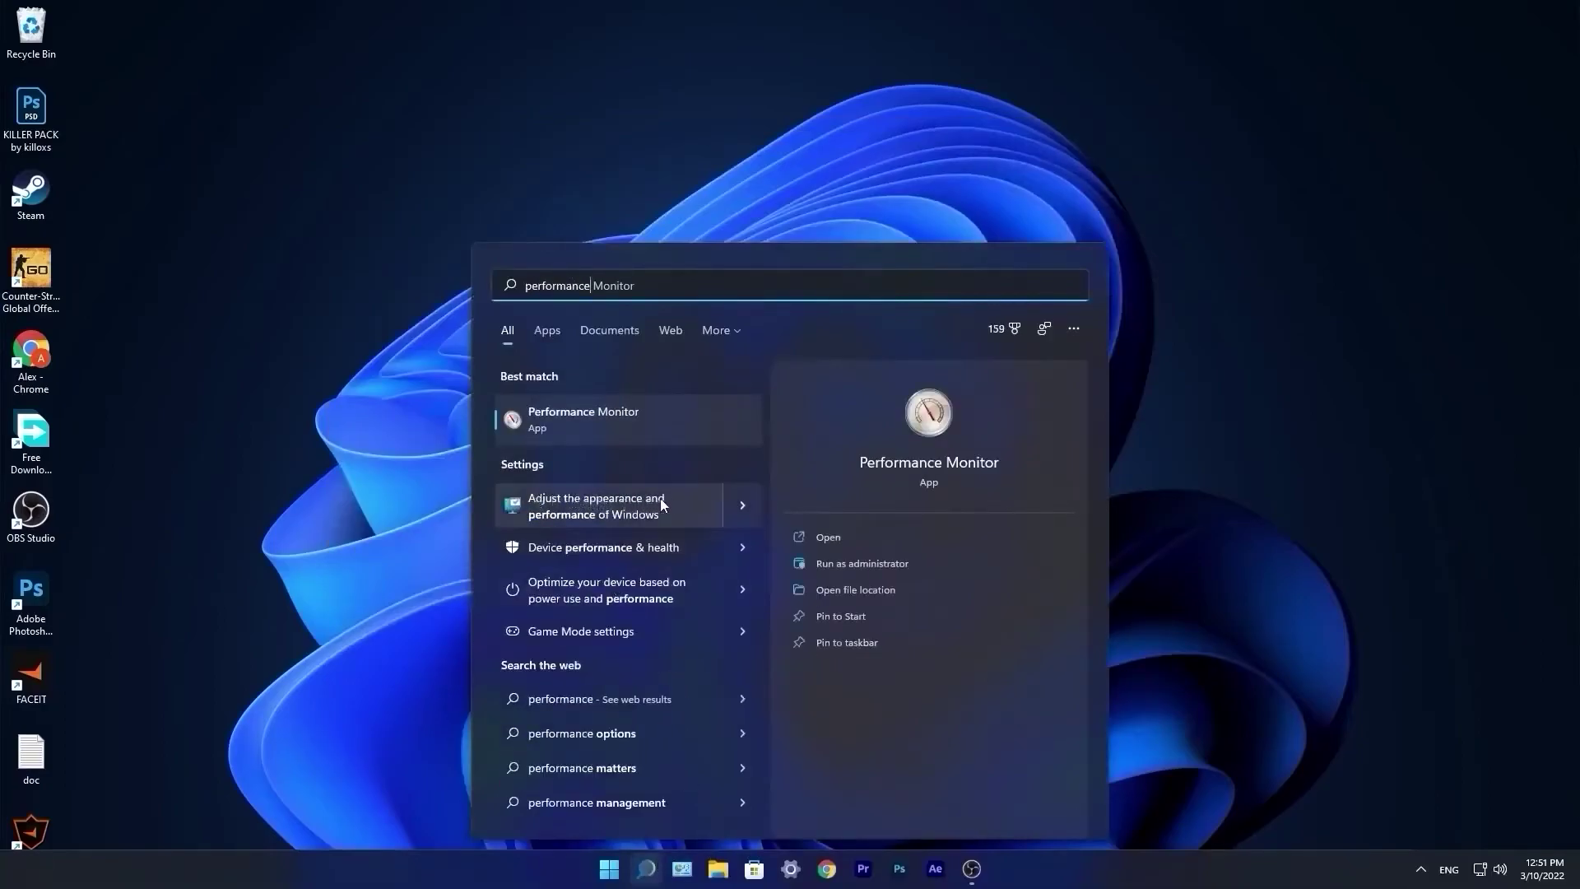
click(587, 513)
drag(311, 78, 926, 262)
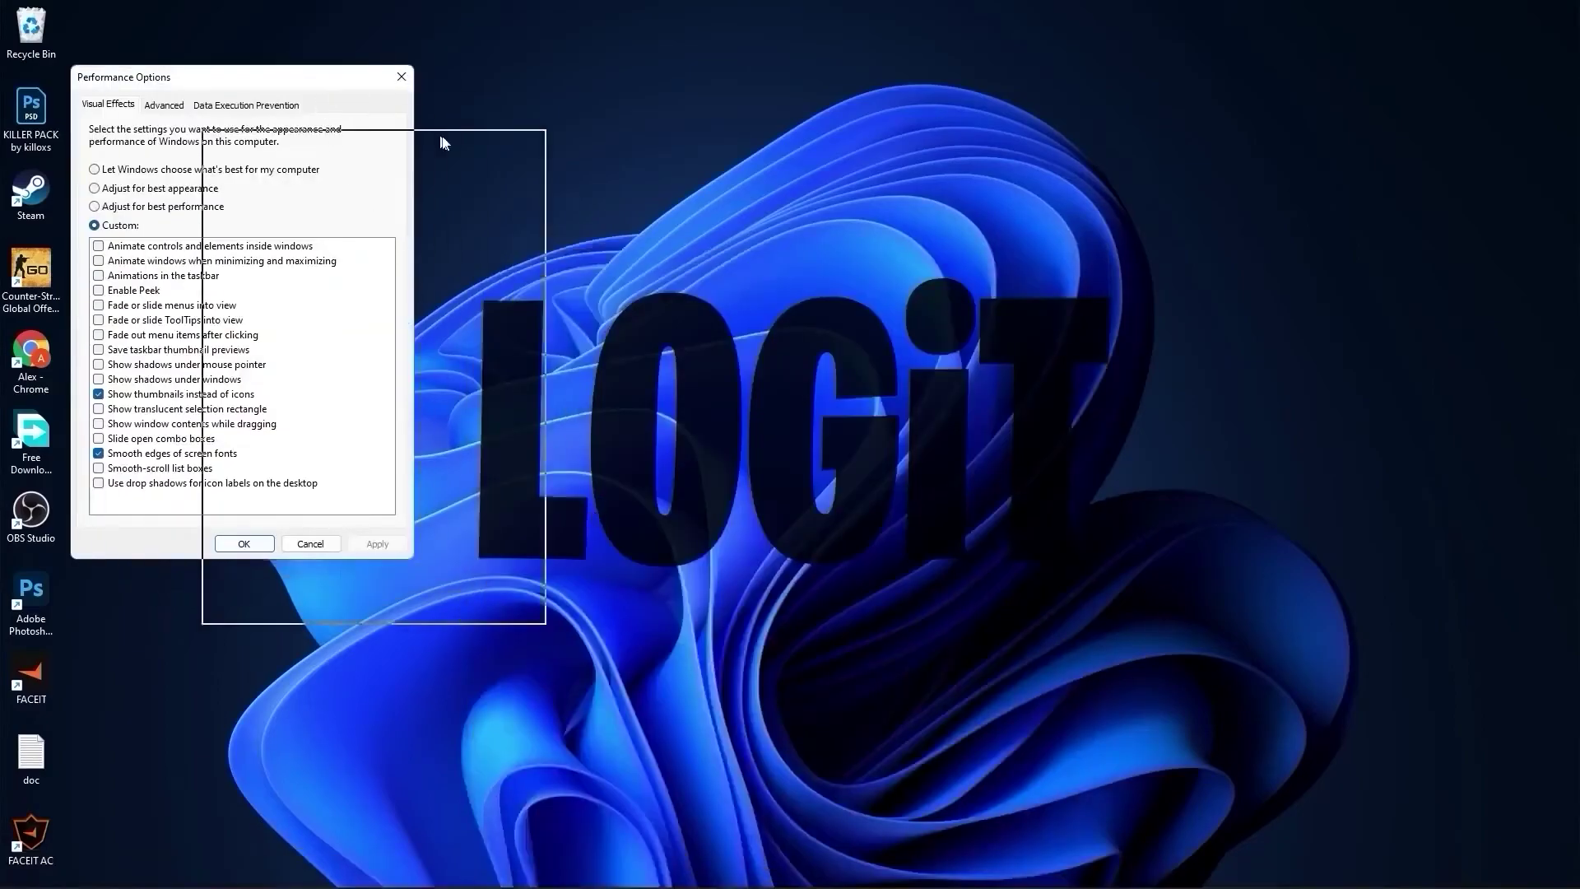
Set visual effects to best performance, keeping smooth screen fonts and thumbnails, and apply.
click(720, 395)
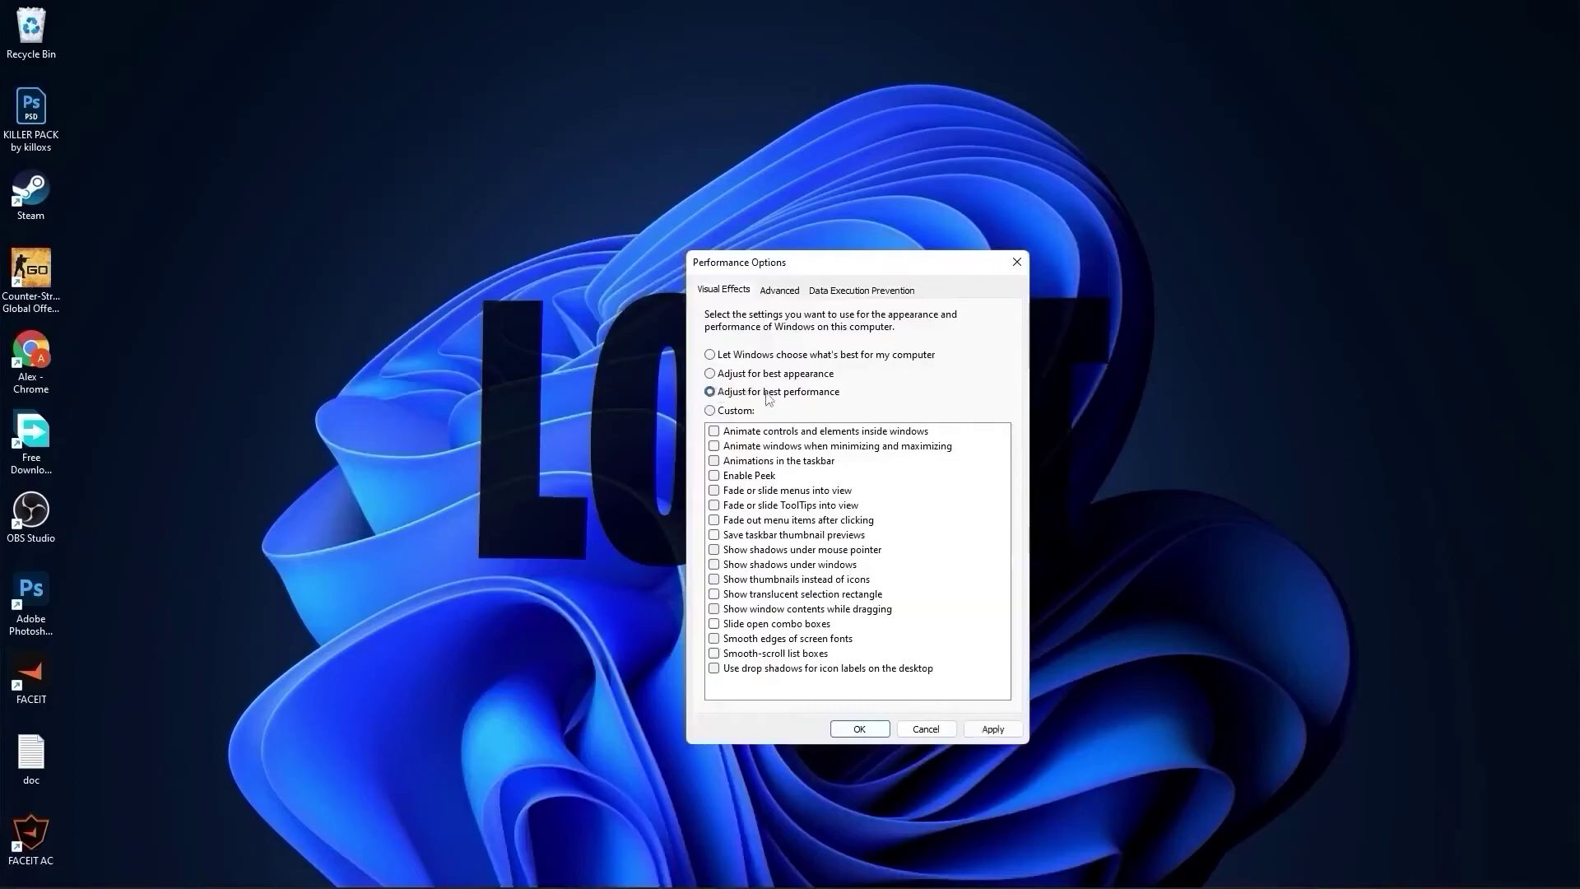
click(721, 644)
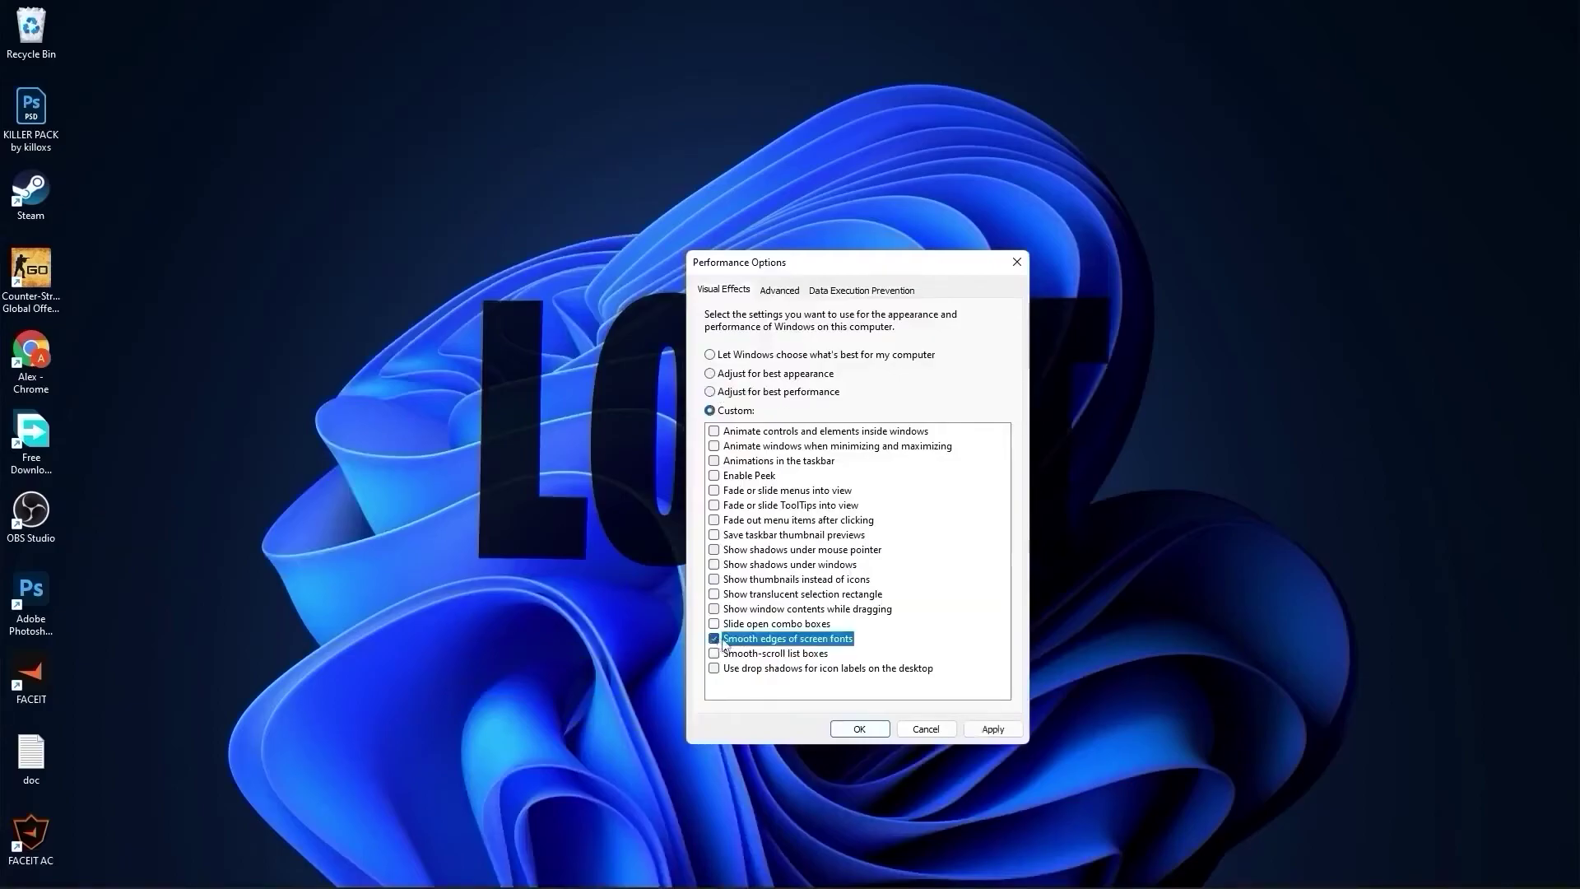
click(715, 581)
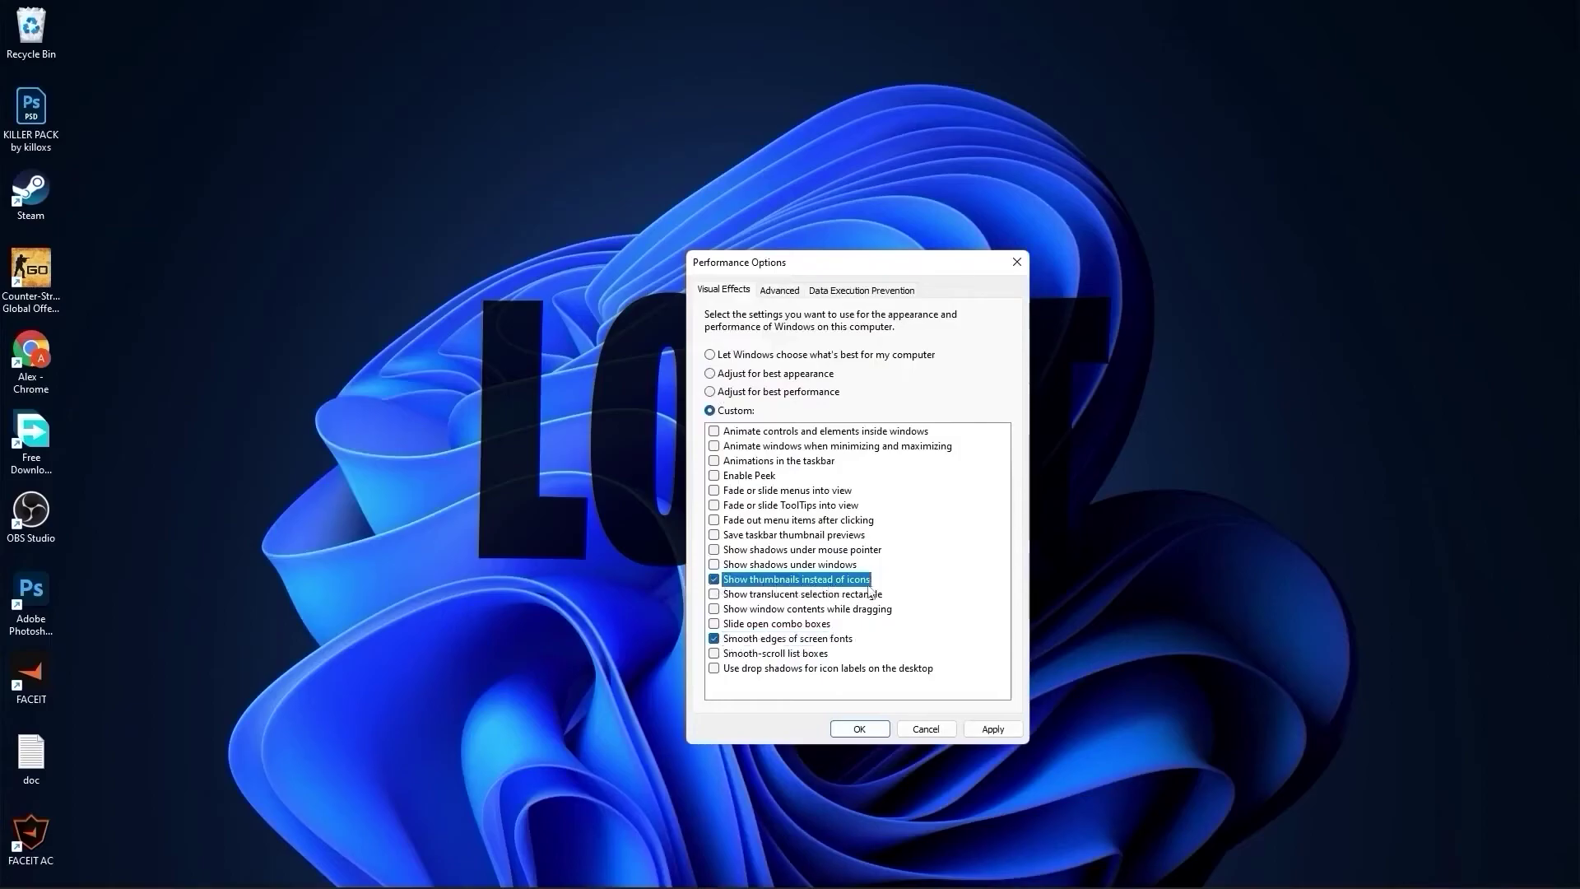
click(991, 730)
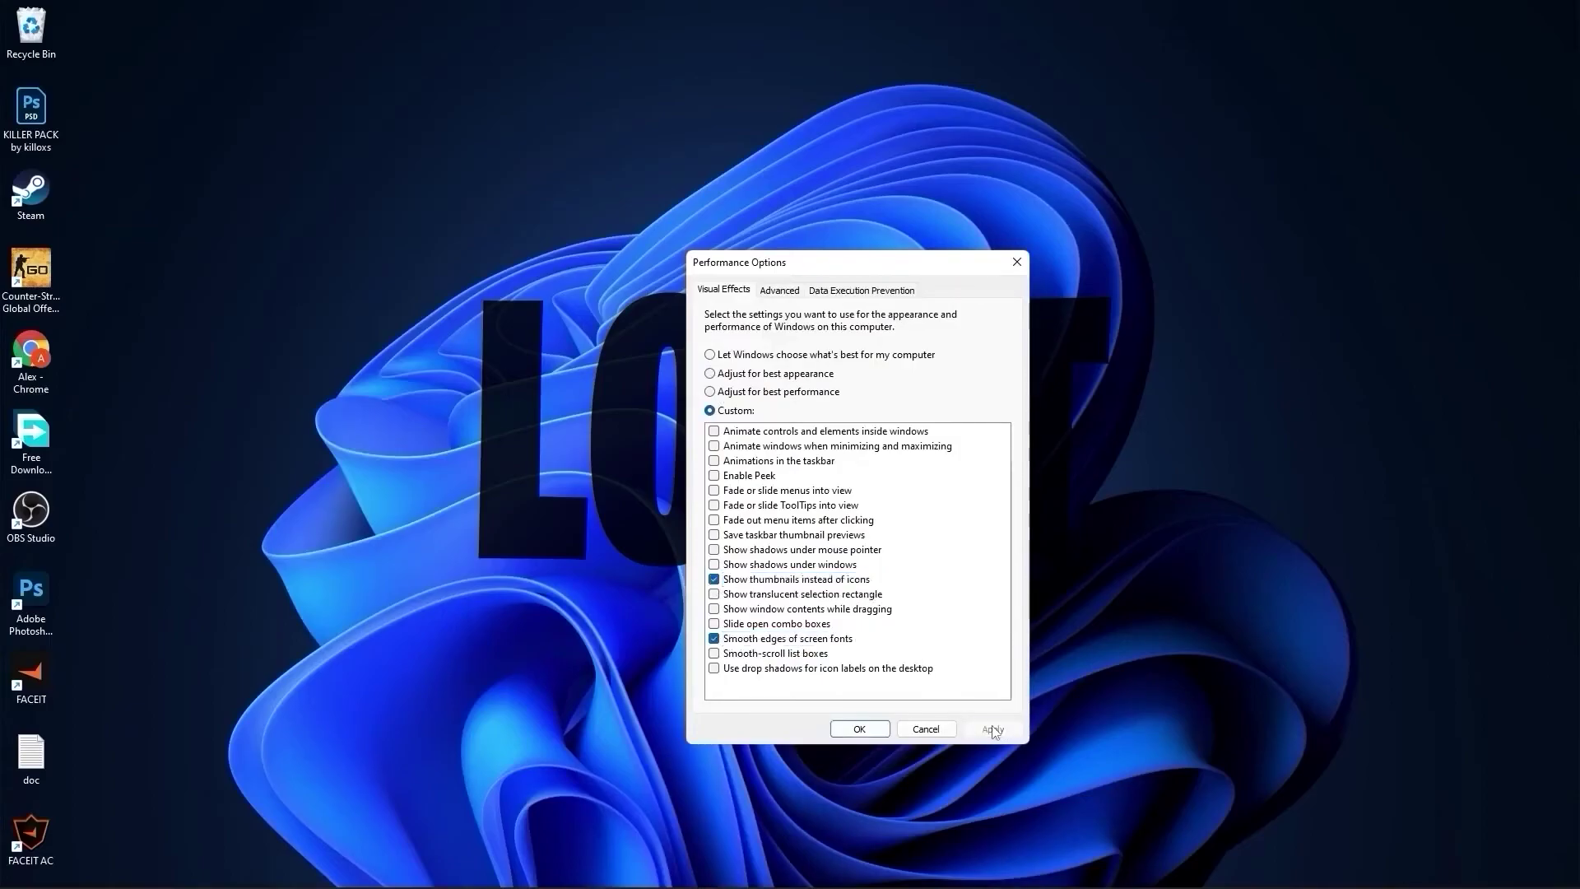
Close Performance Options, launch Defragment and Optimize Drives, and optimize the C: SSD.
click(860, 728)
click(646, 870)
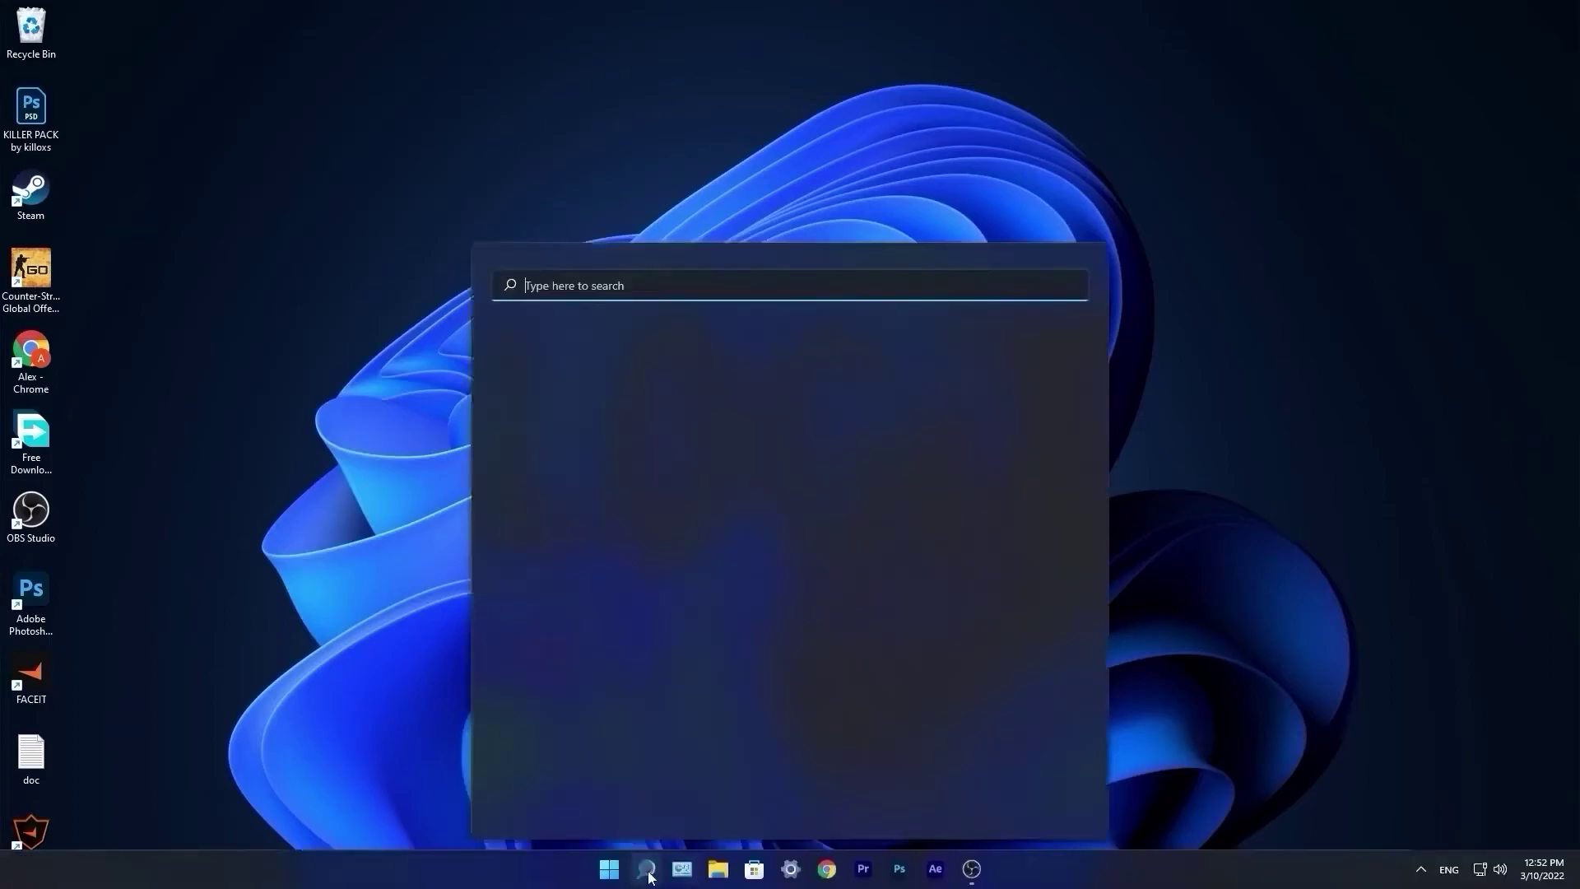
text(optim)
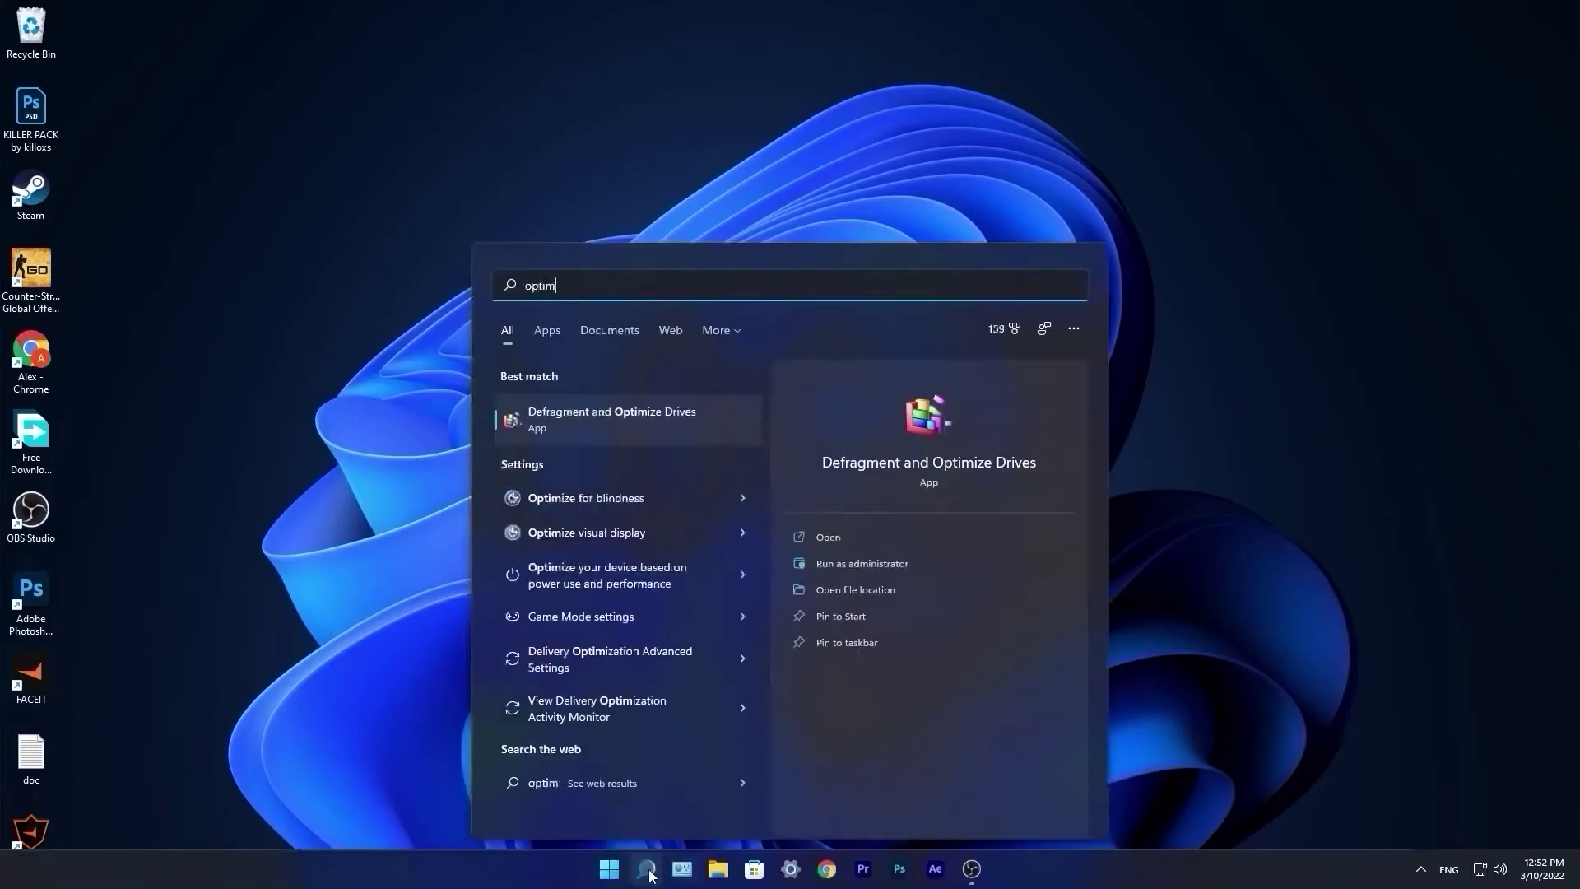
text(ize)
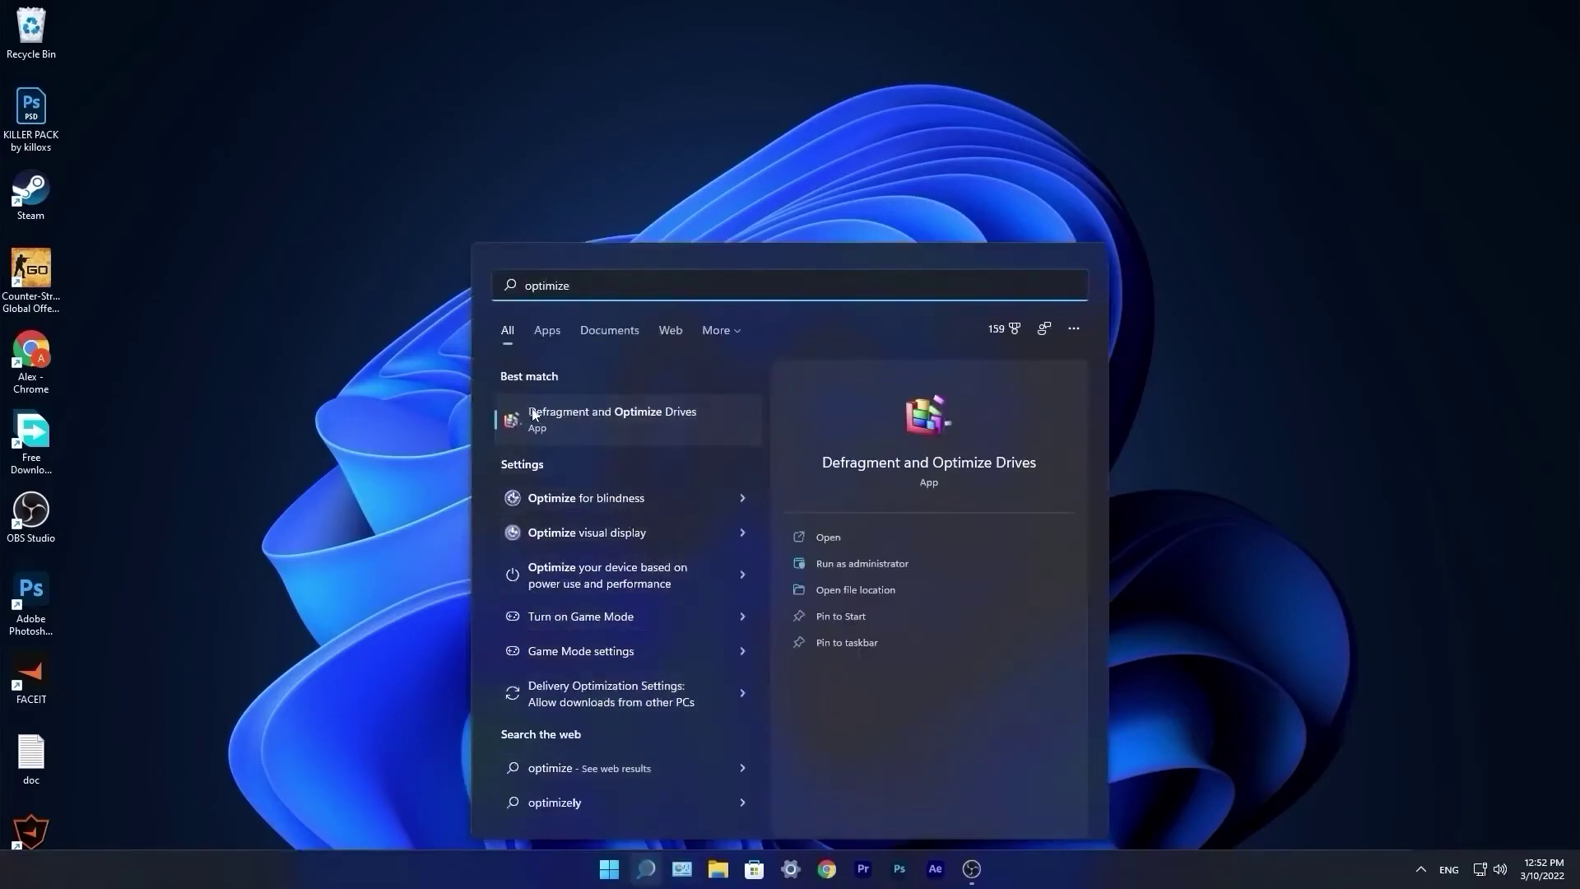
click(604, 415)
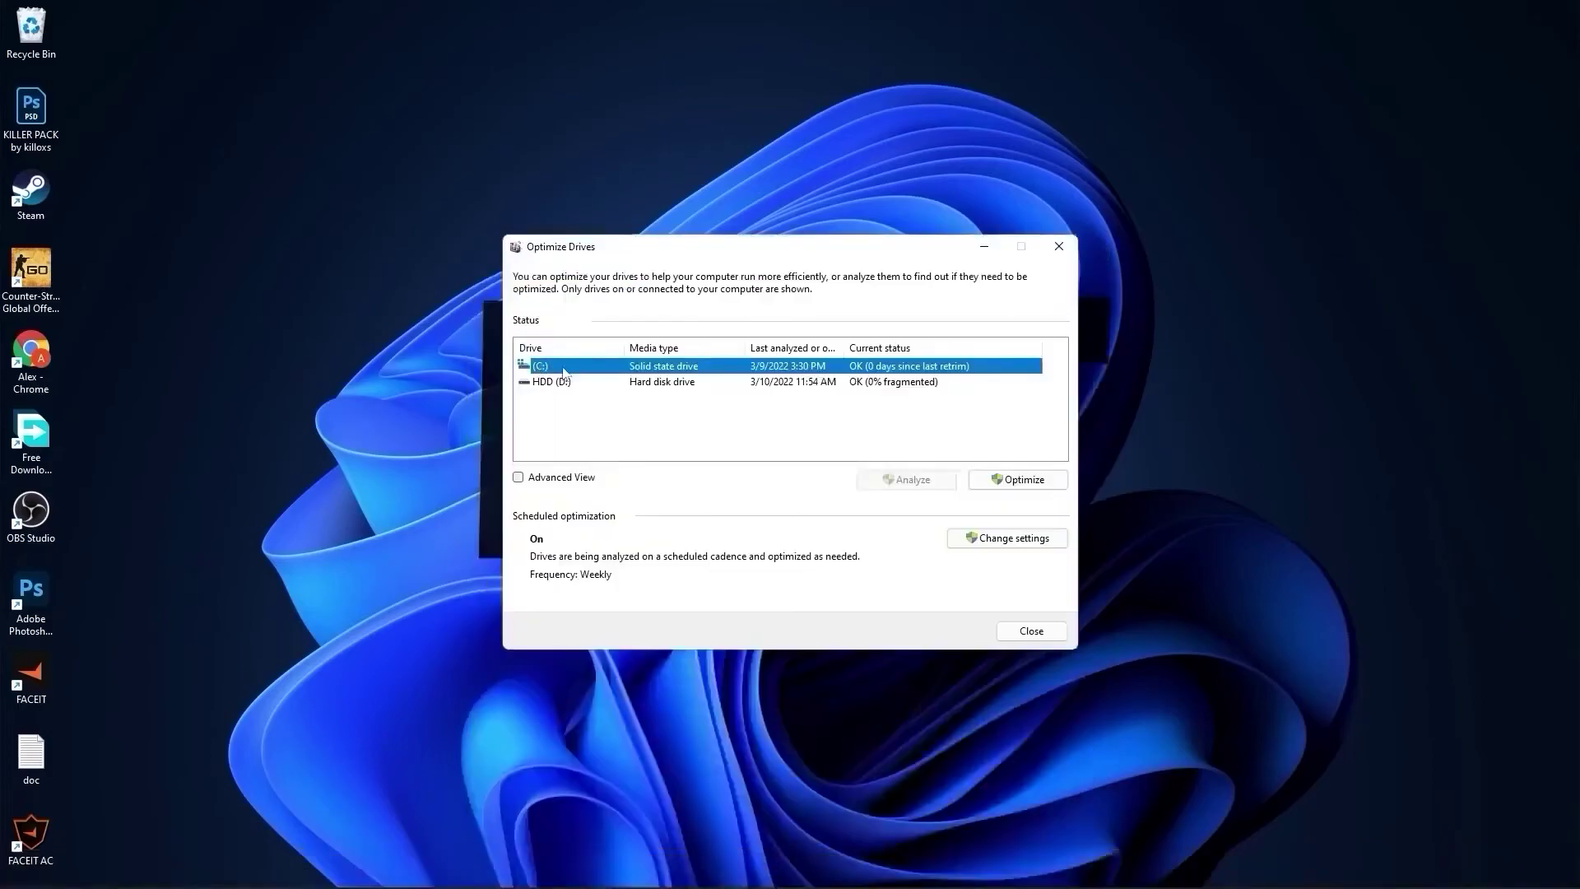
click(1017, 480)
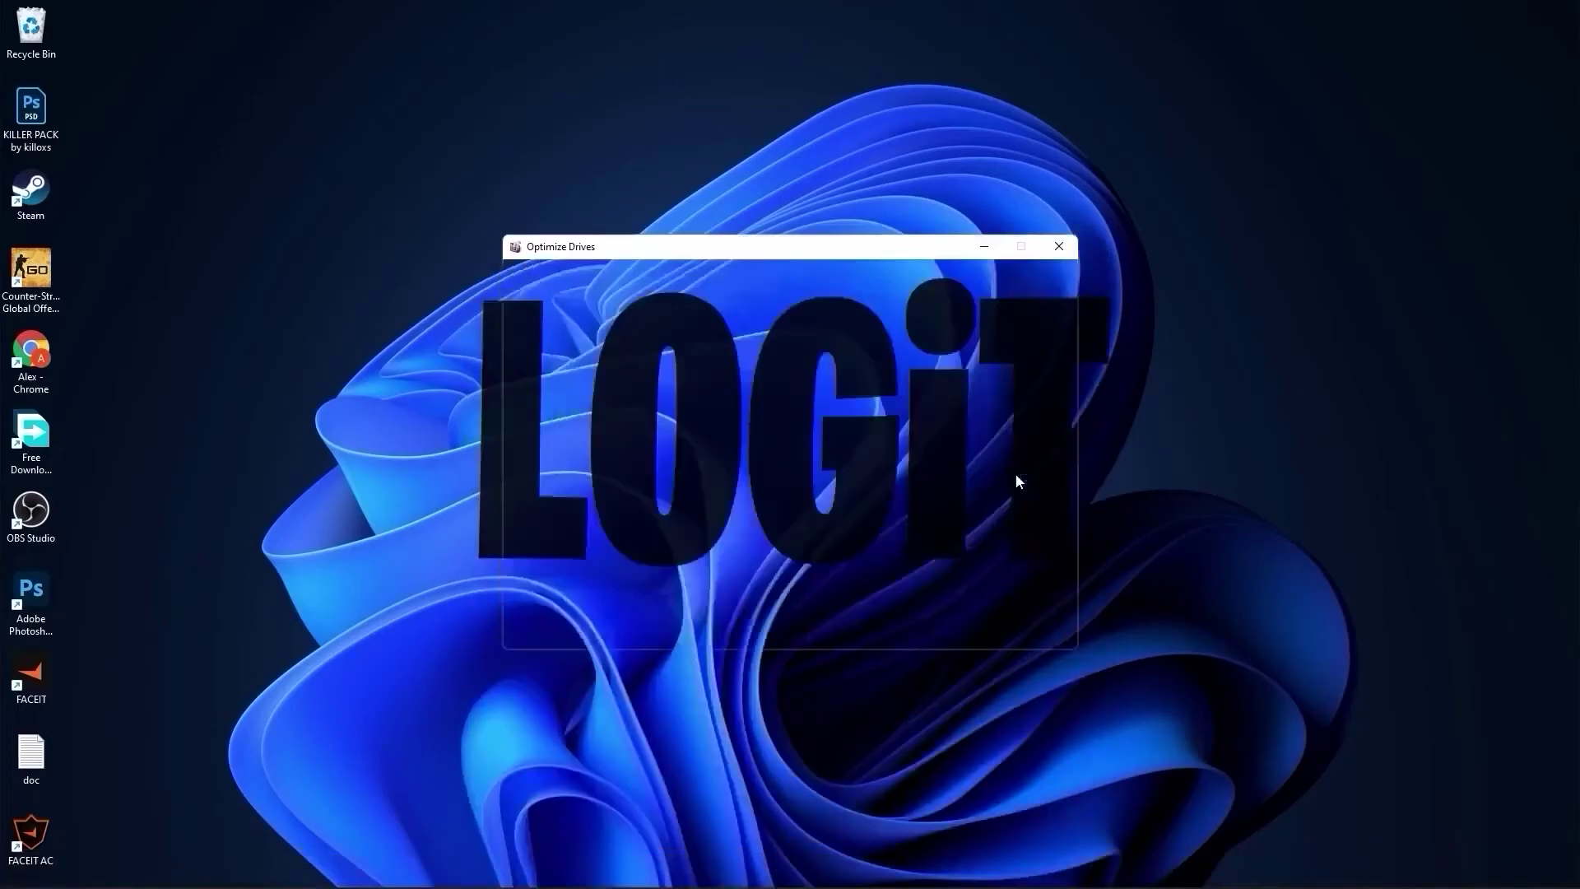
Analyze the HDD (D:) for fragmentation and start optimizing it.
click(642, 384)
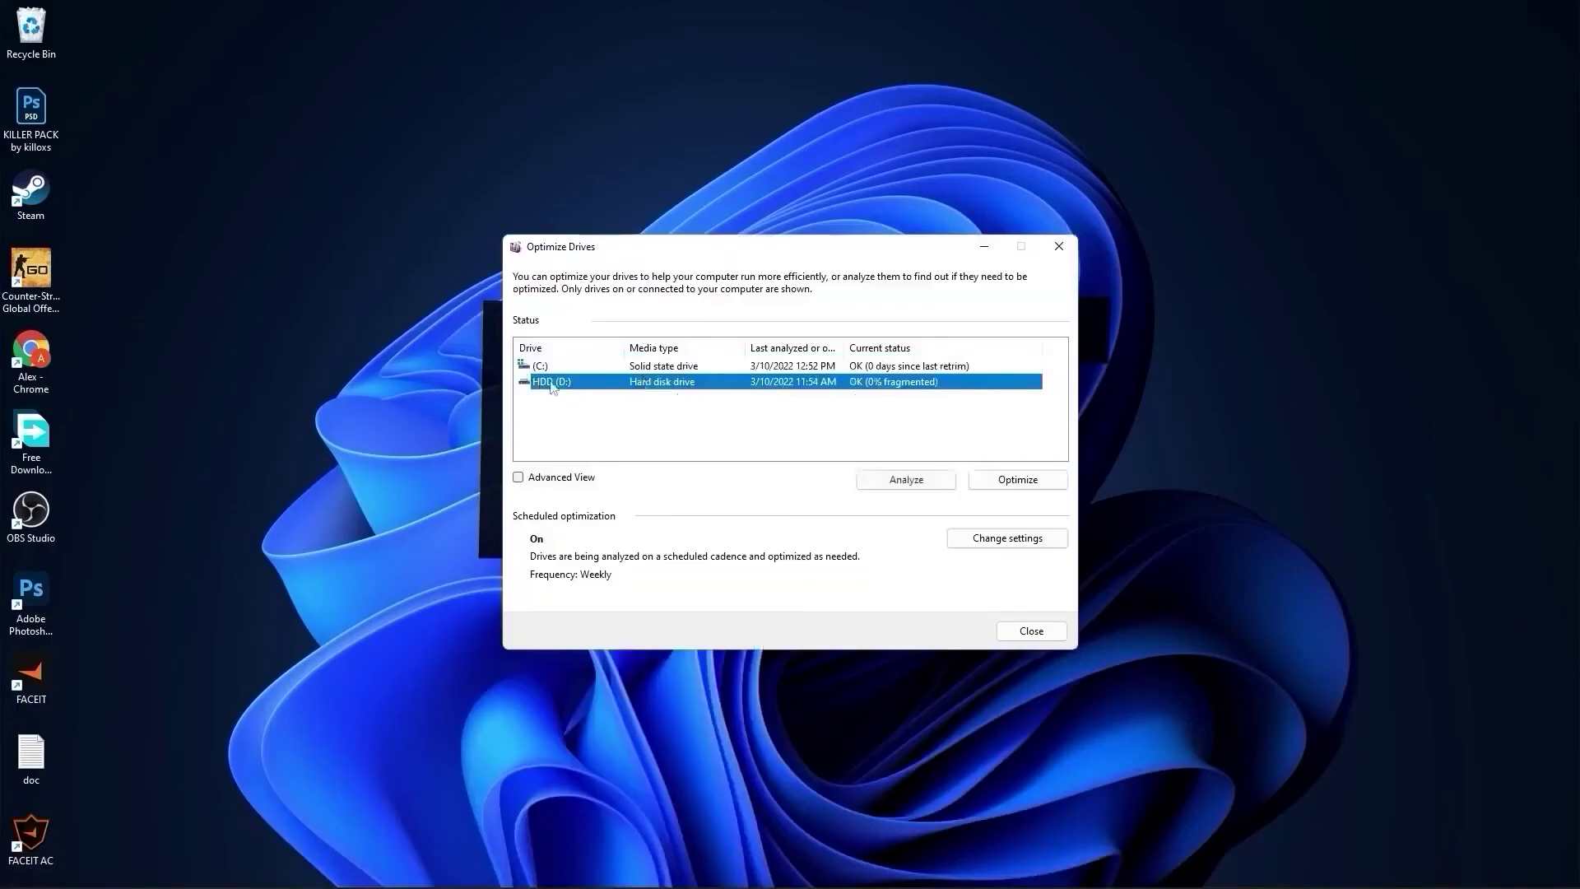
click(910, 479)
click(1019, 481)
Via Run, empty the Windows Temp folder, skipping in-use and administrator-protected items.
click(611, 868)
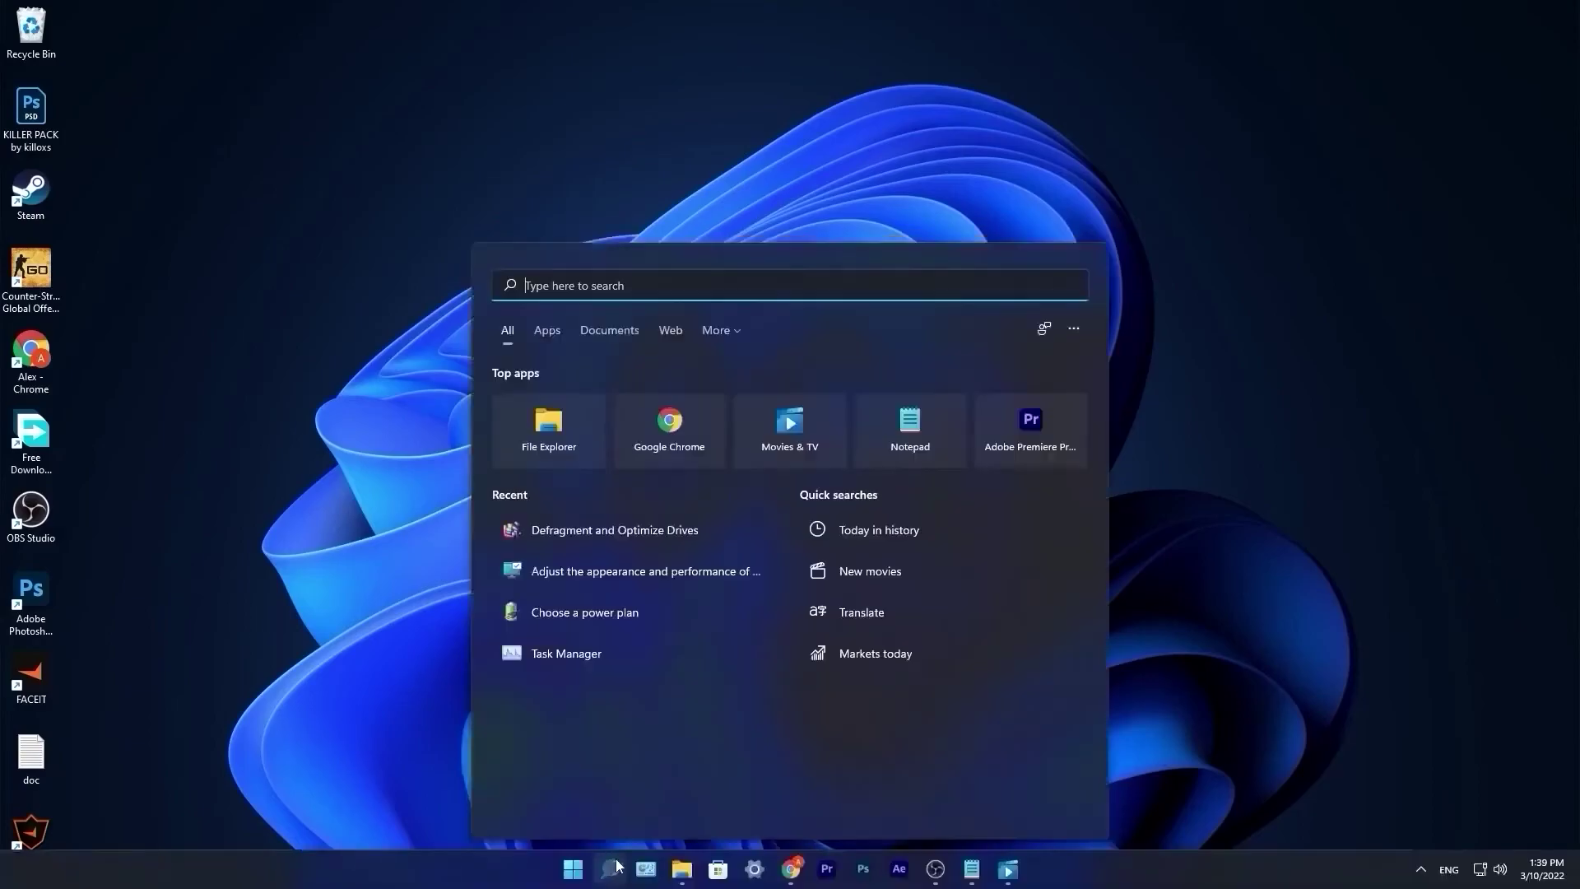
text(run)
key(Return)
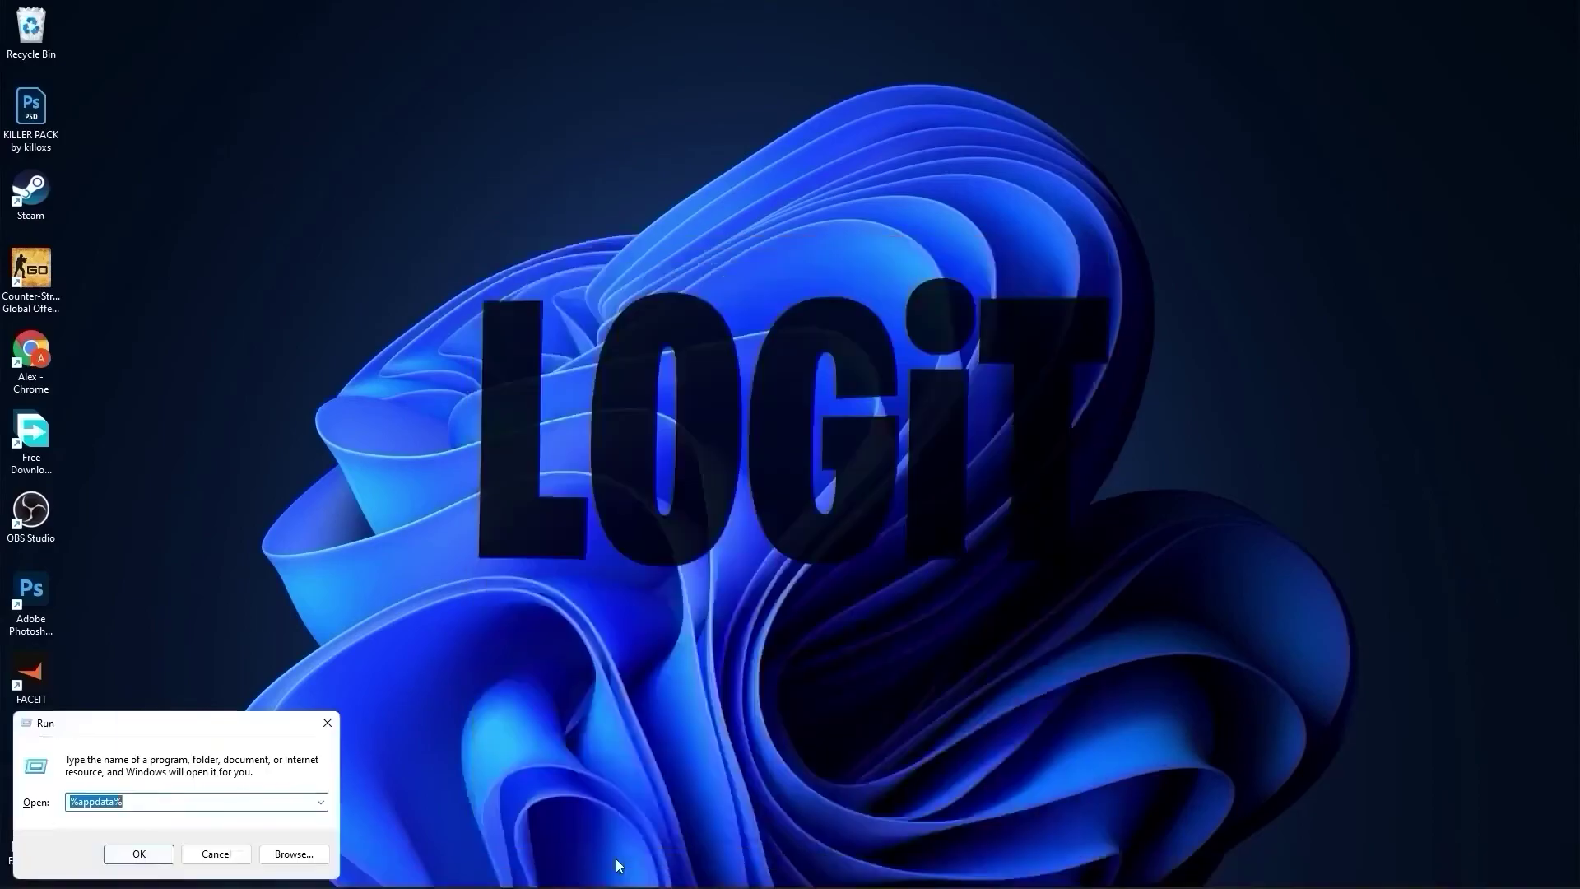
text(temp)
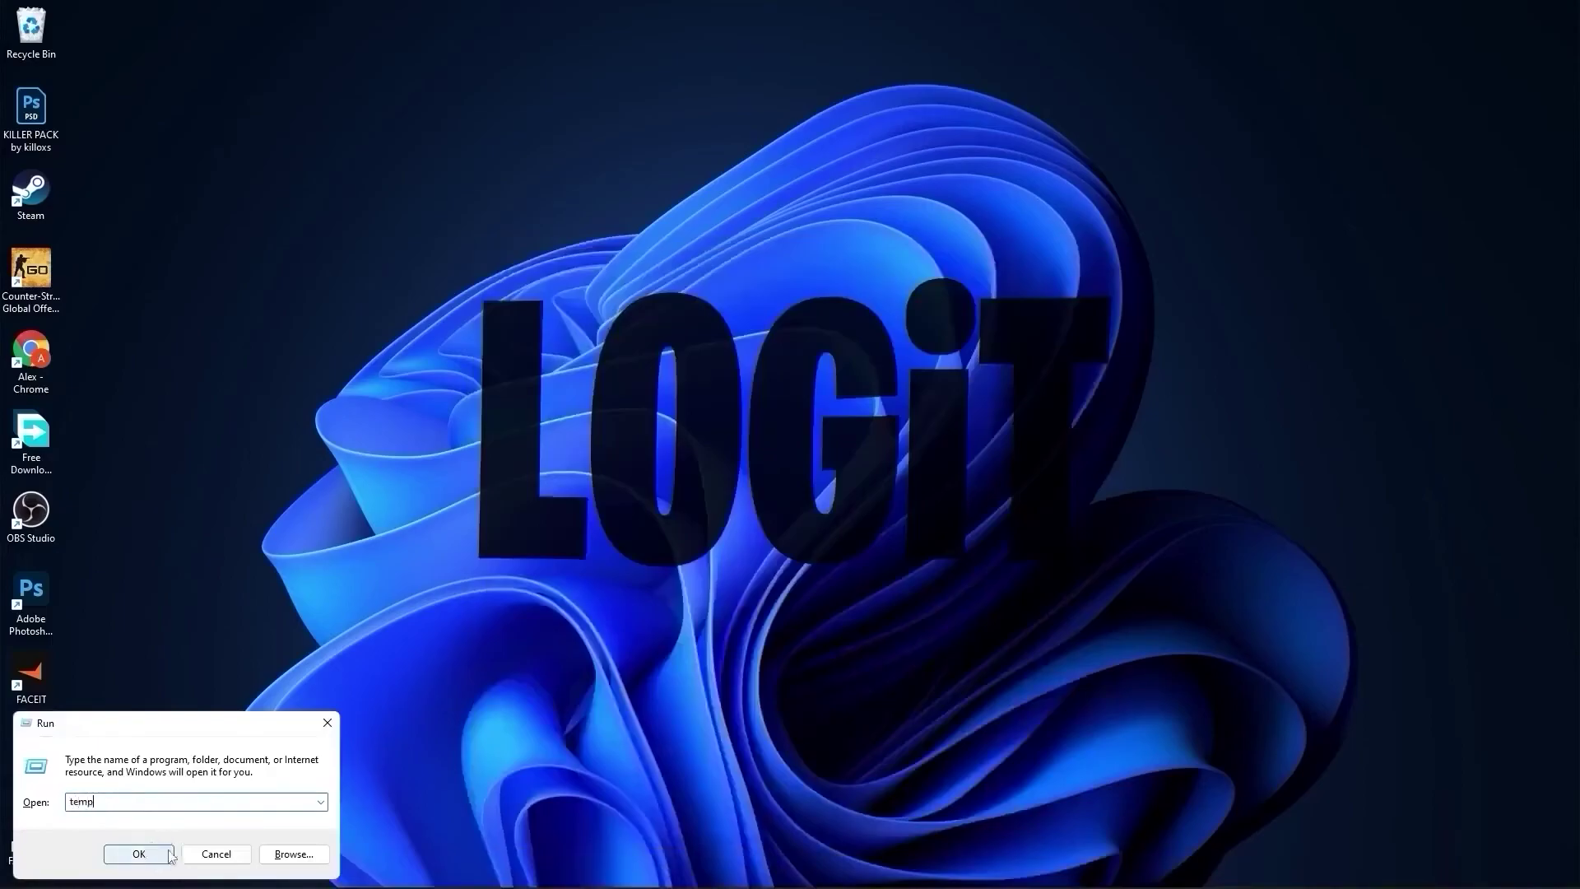
click(140, 856)
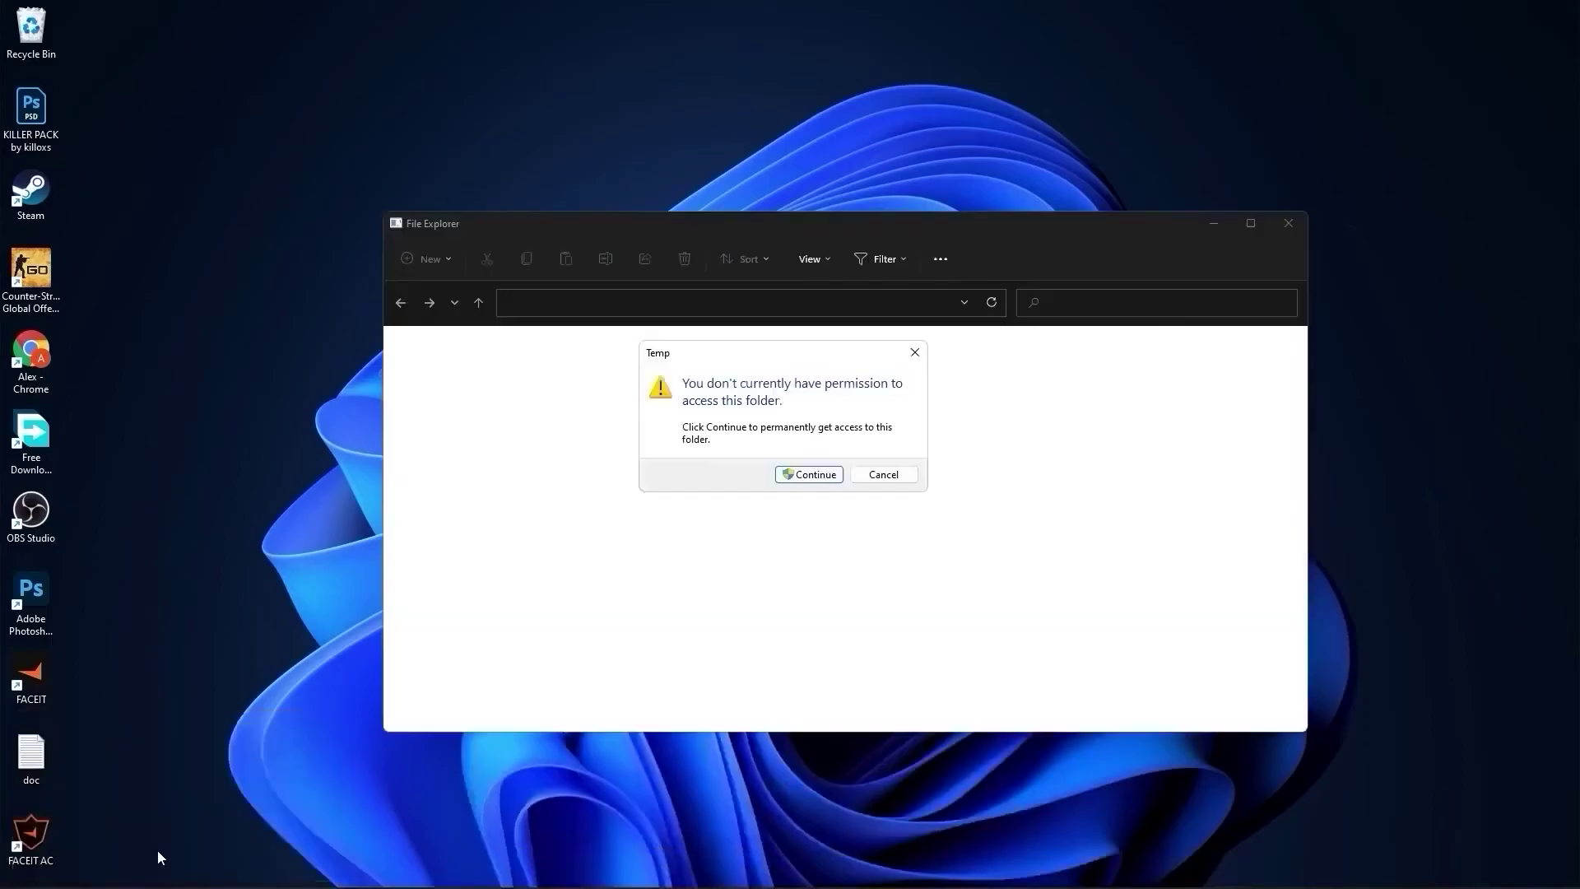
click(806, 476)
key(ctrl+a)
scroll(741, 531, down, 5)
right_click(780, 527)
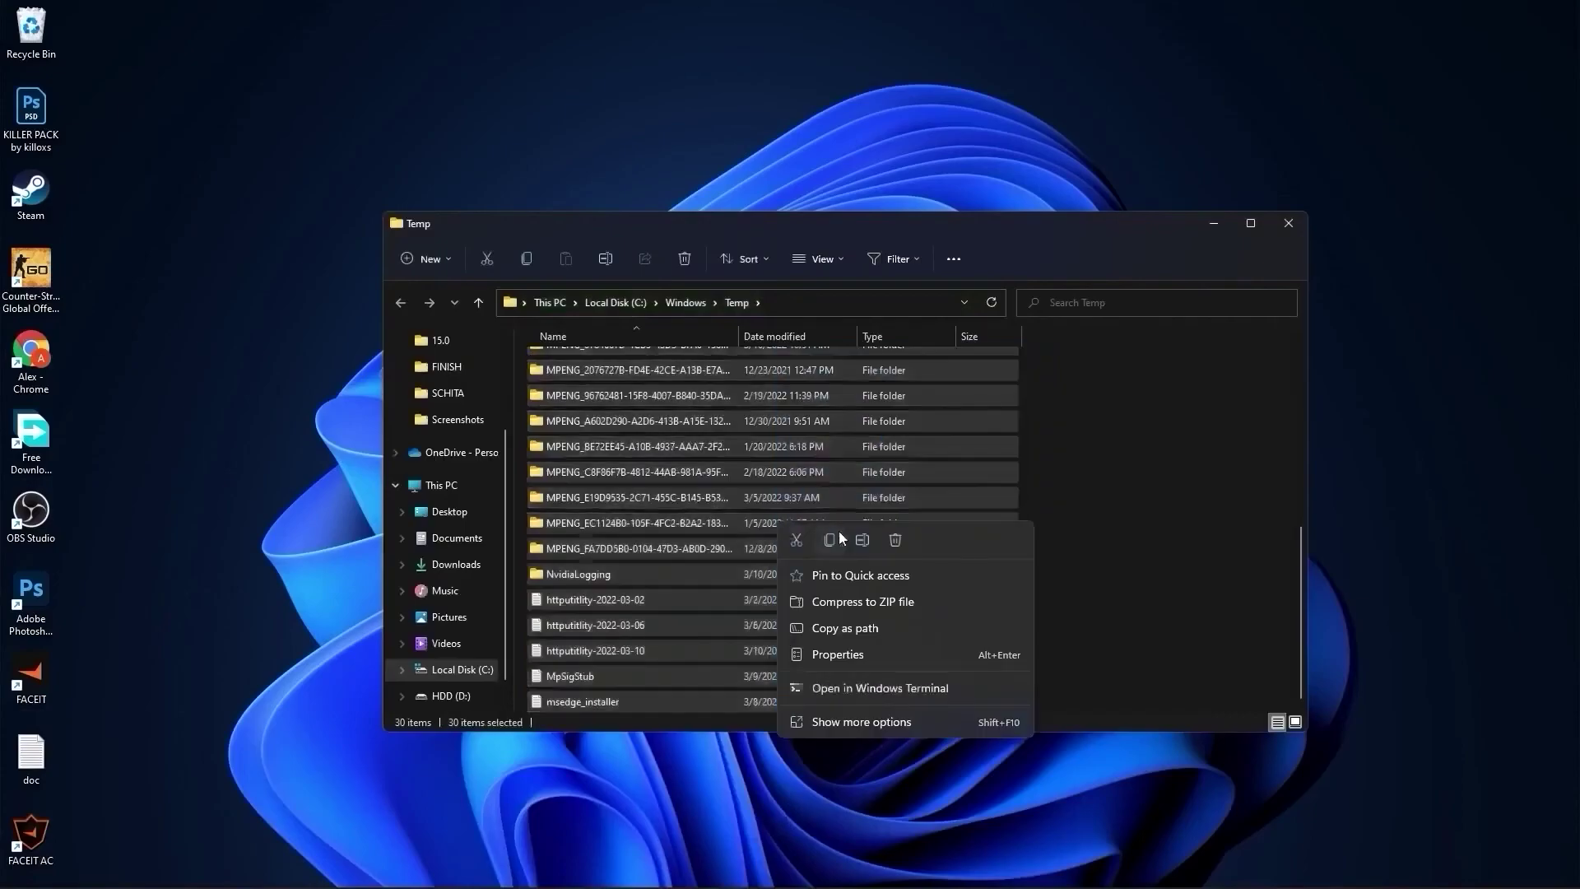
click(895, 540)
click(828, 406)
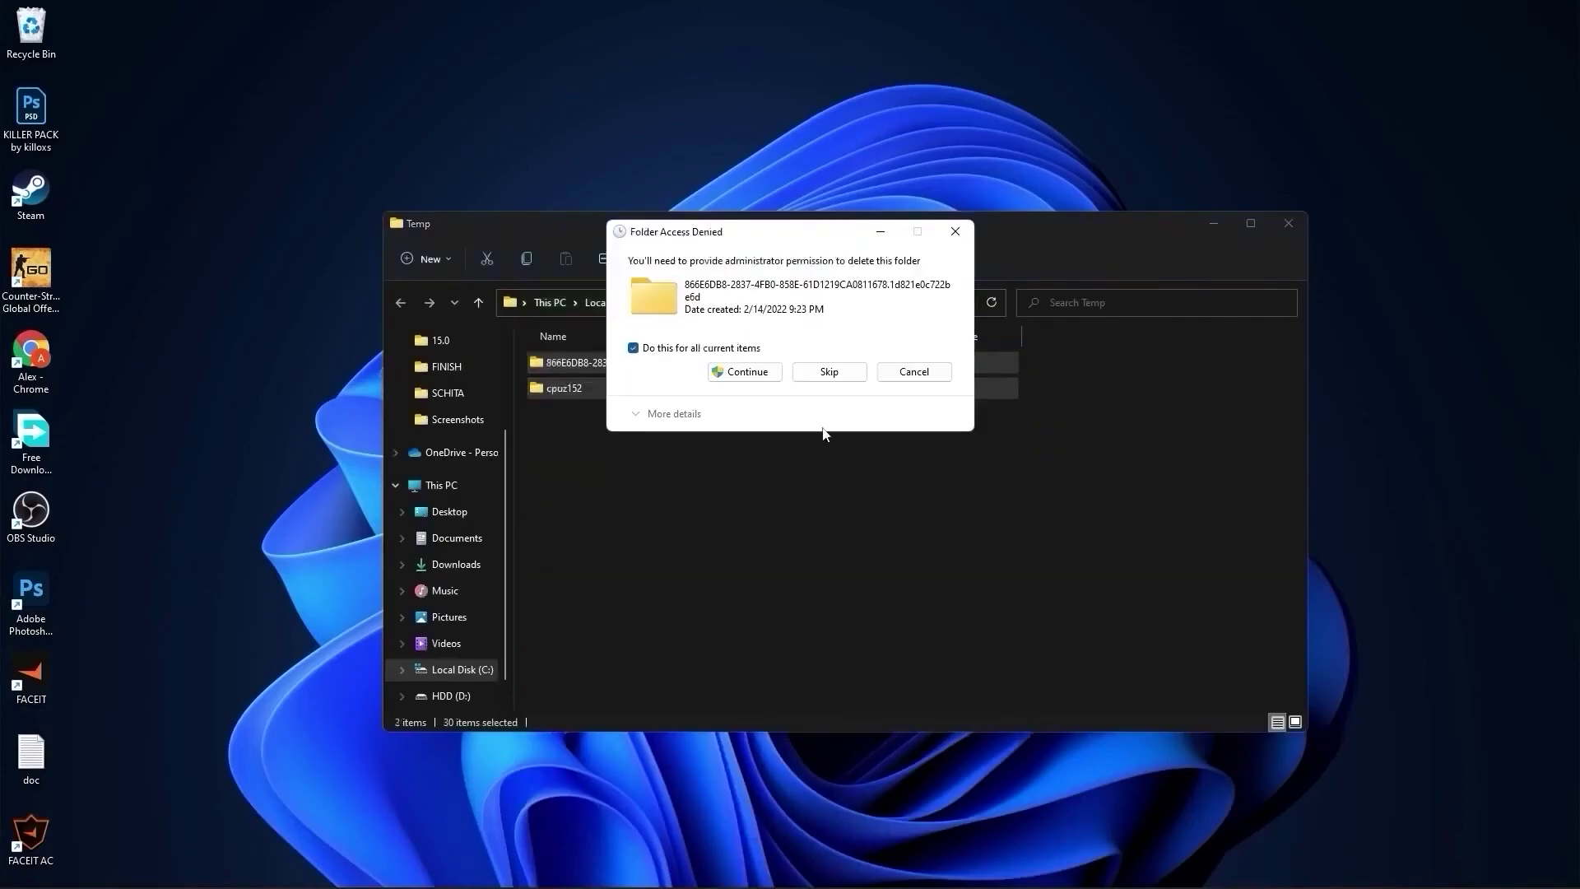
click(828, 372)
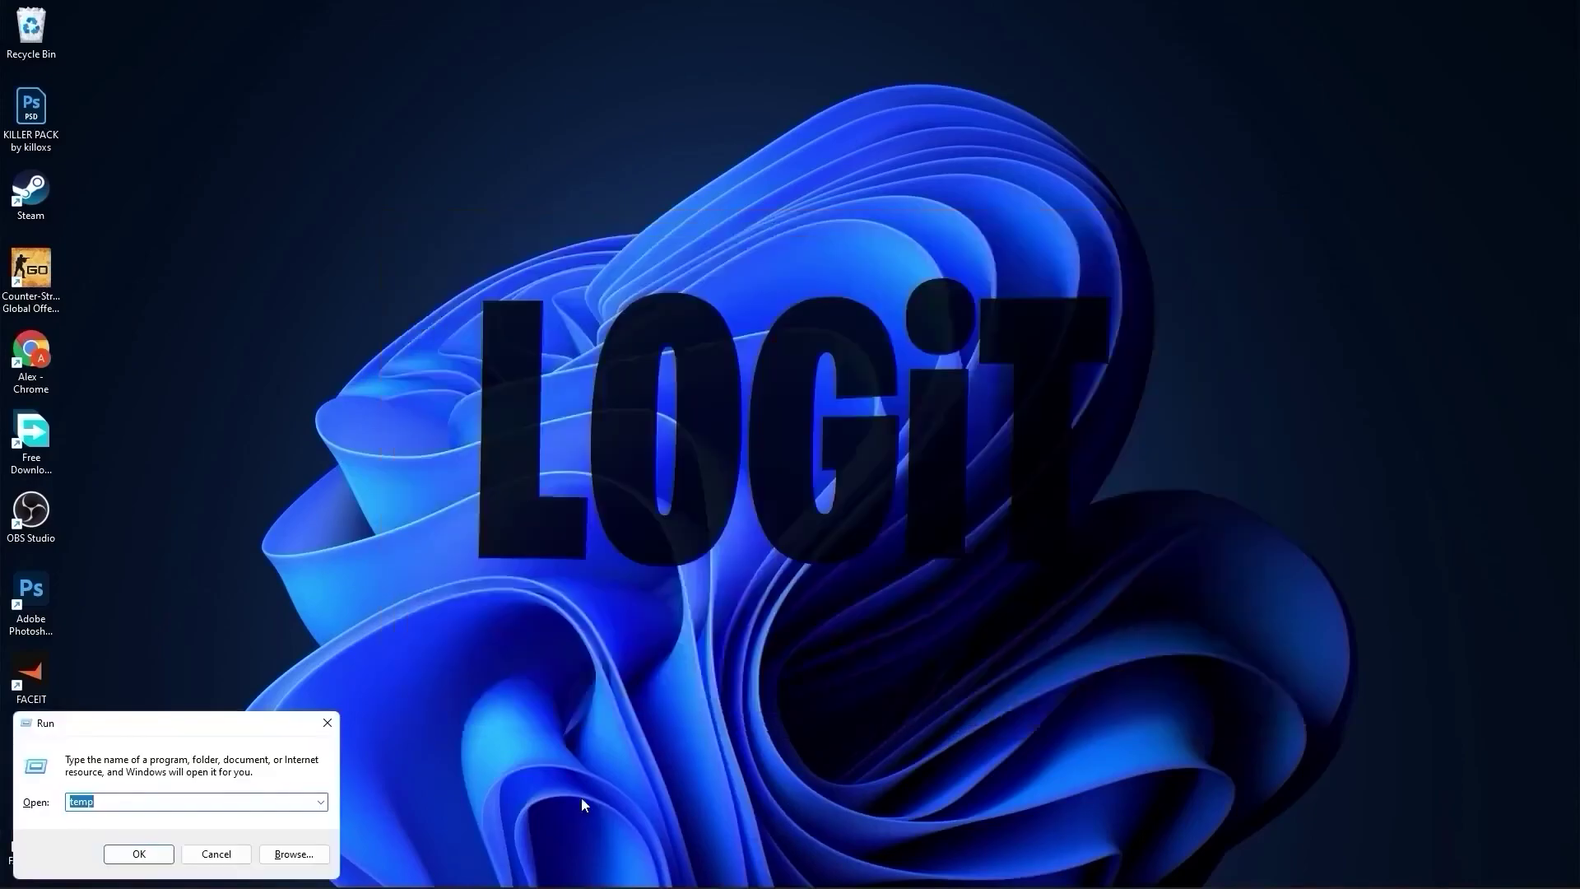
text(%t)
Empty the user %temp% folder of its 414 files, skipping files still open elsewhere.
click(145, 857)
key(ctrl+a)
scroll(823, 502, down, 20)
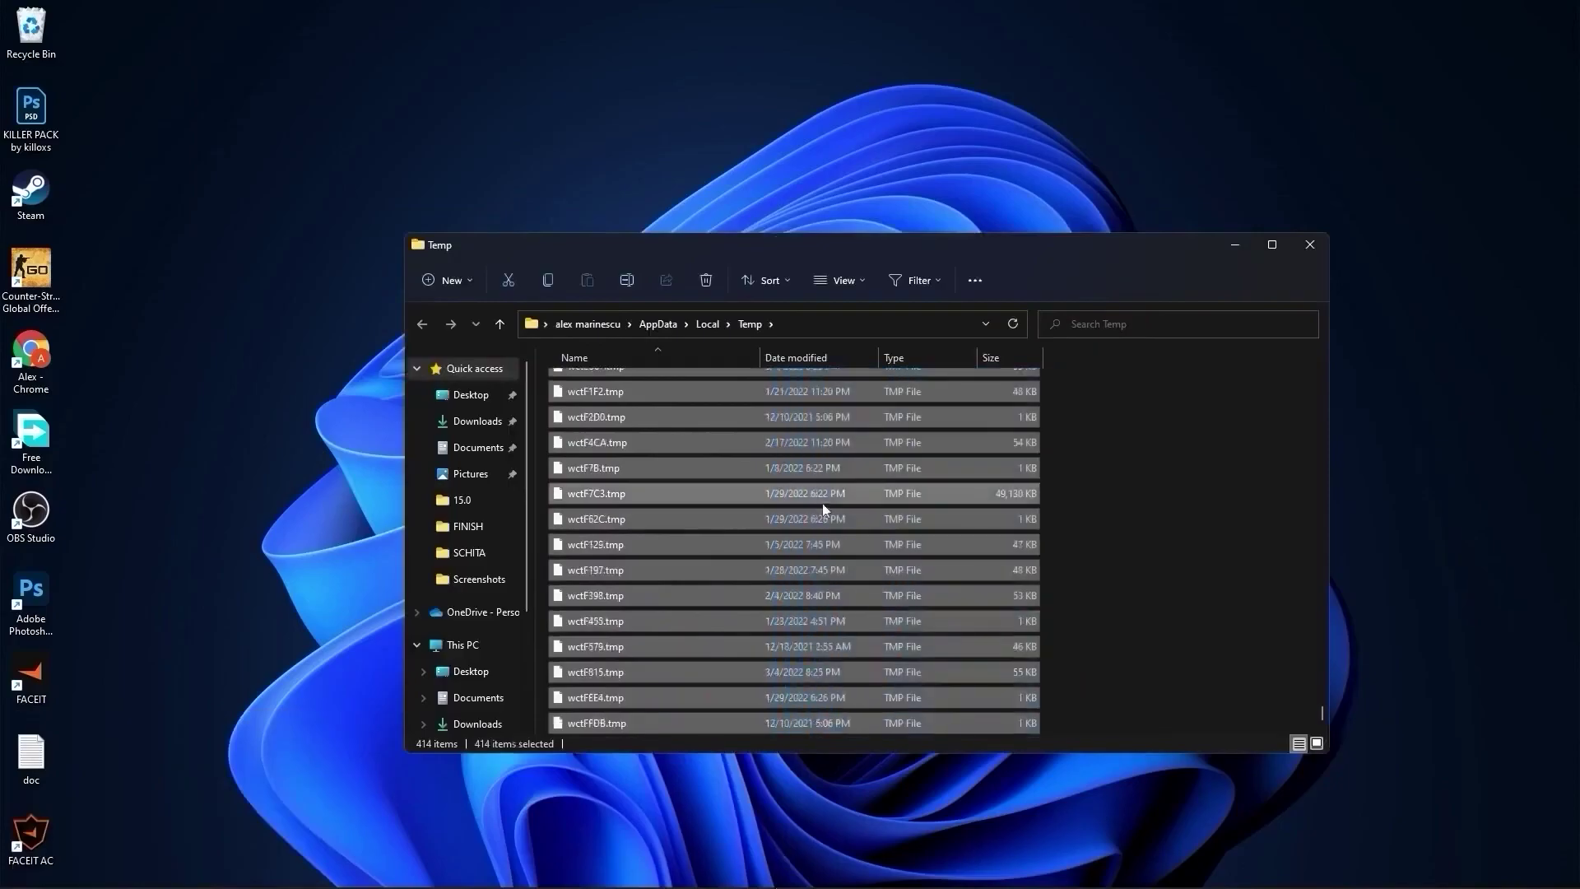
key(Delete)
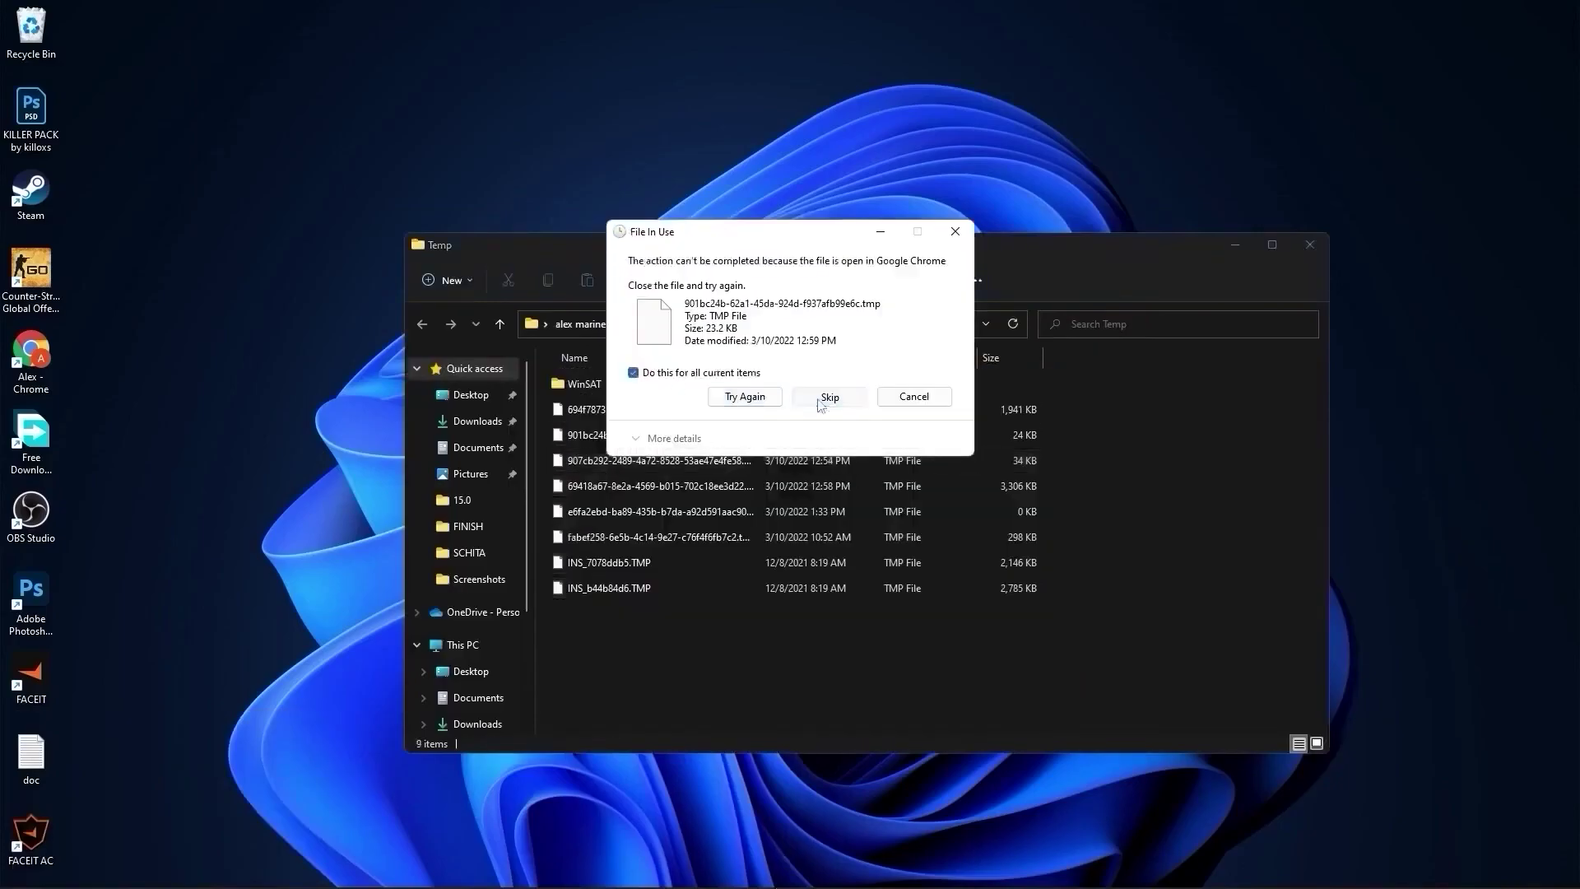
click(821, 399)
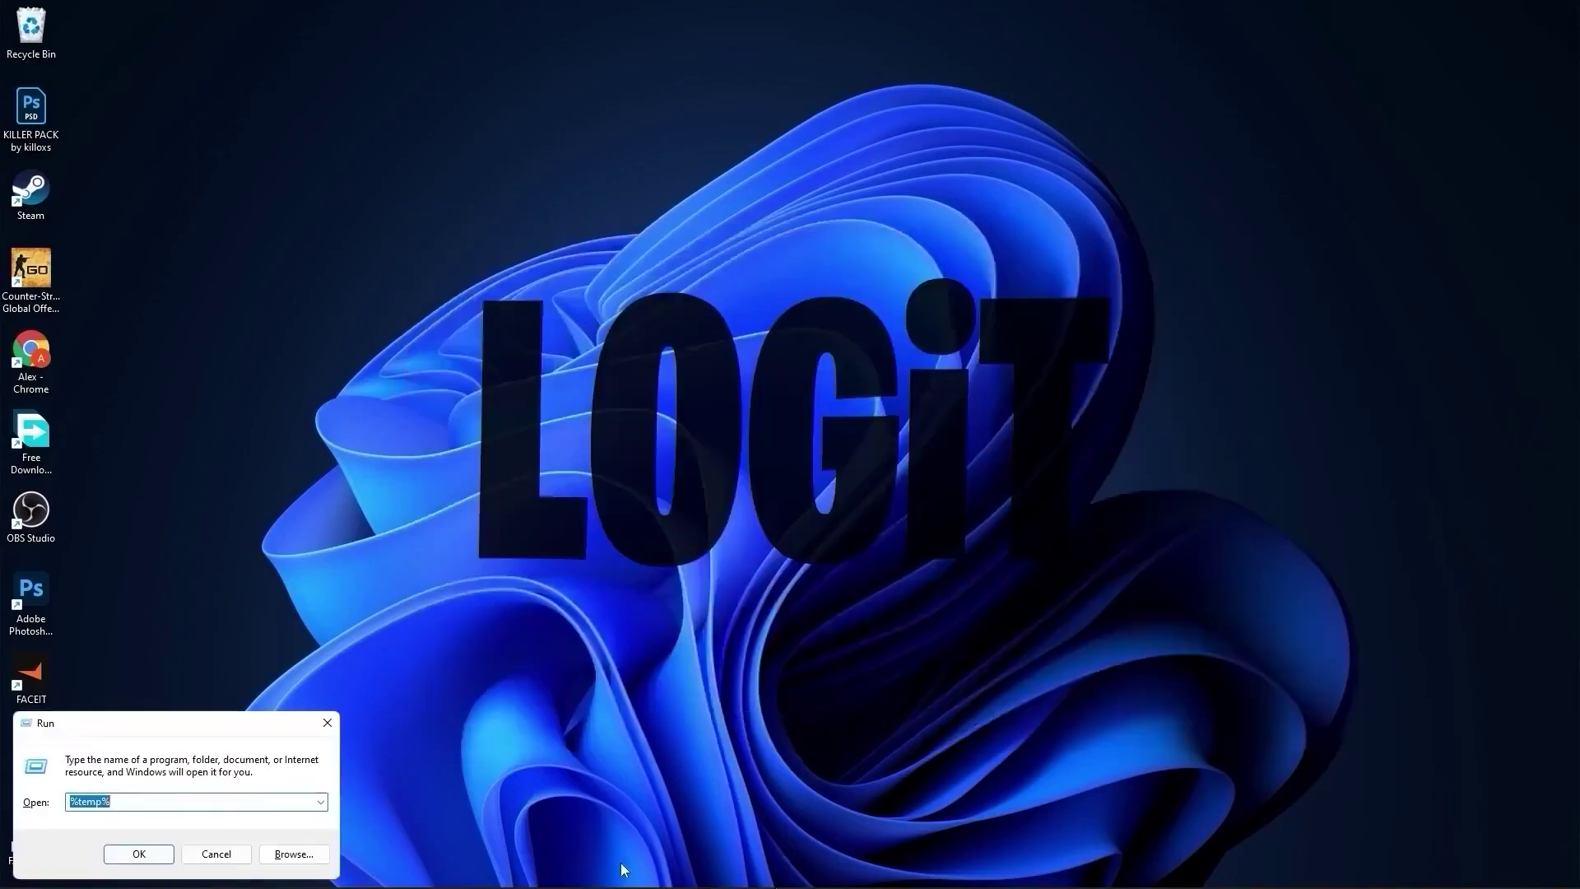
text(prefetch)
Empty the Prefetch folder after granting access to it.
click(148, 851)
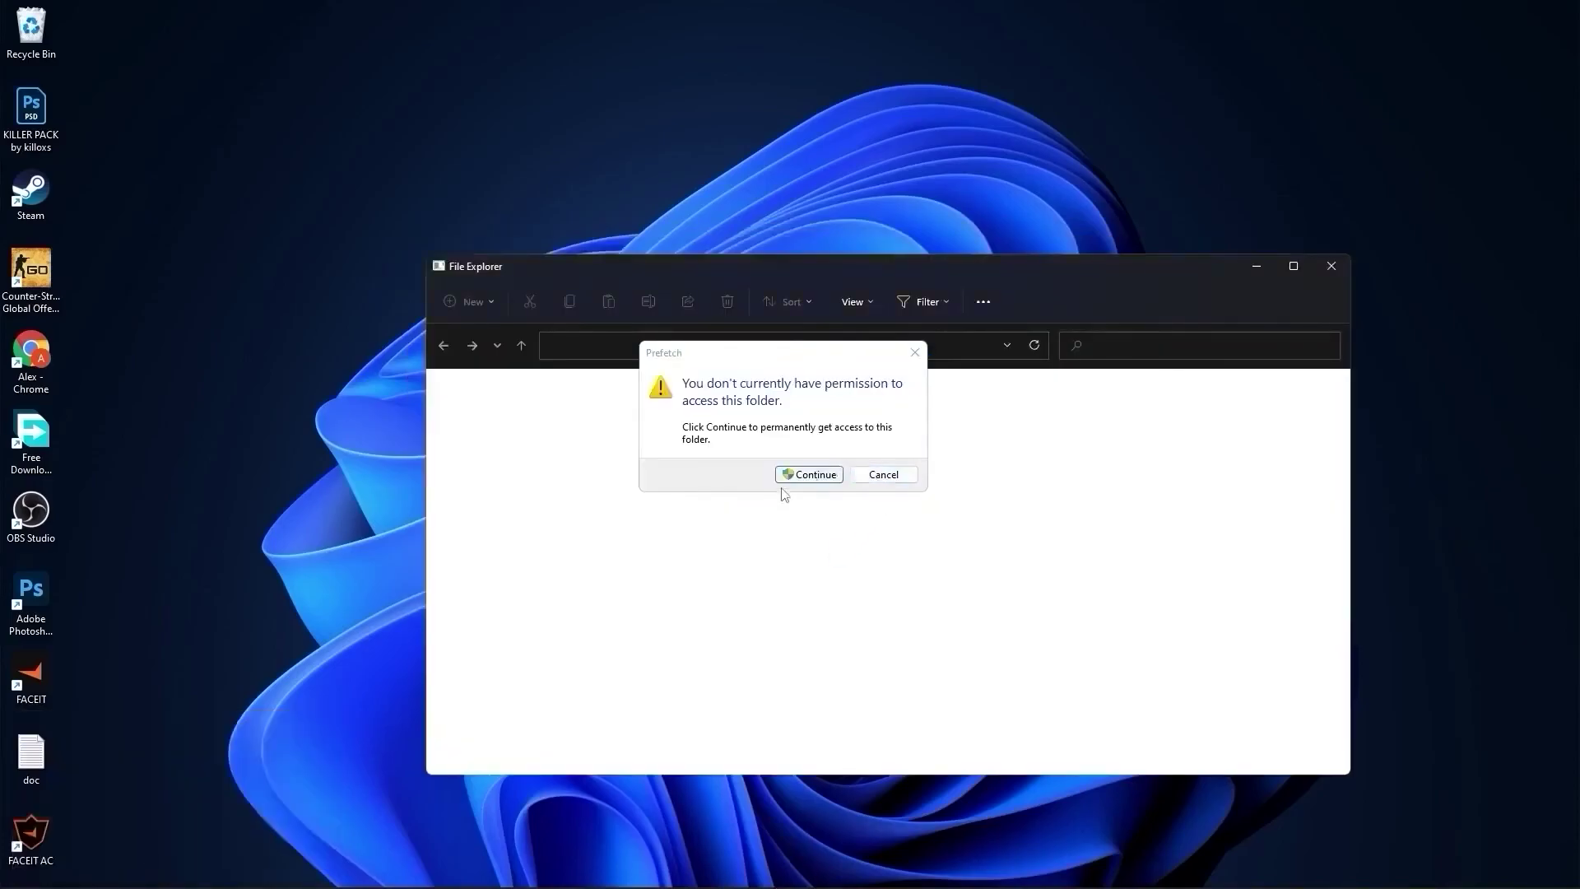
click(813, 476)
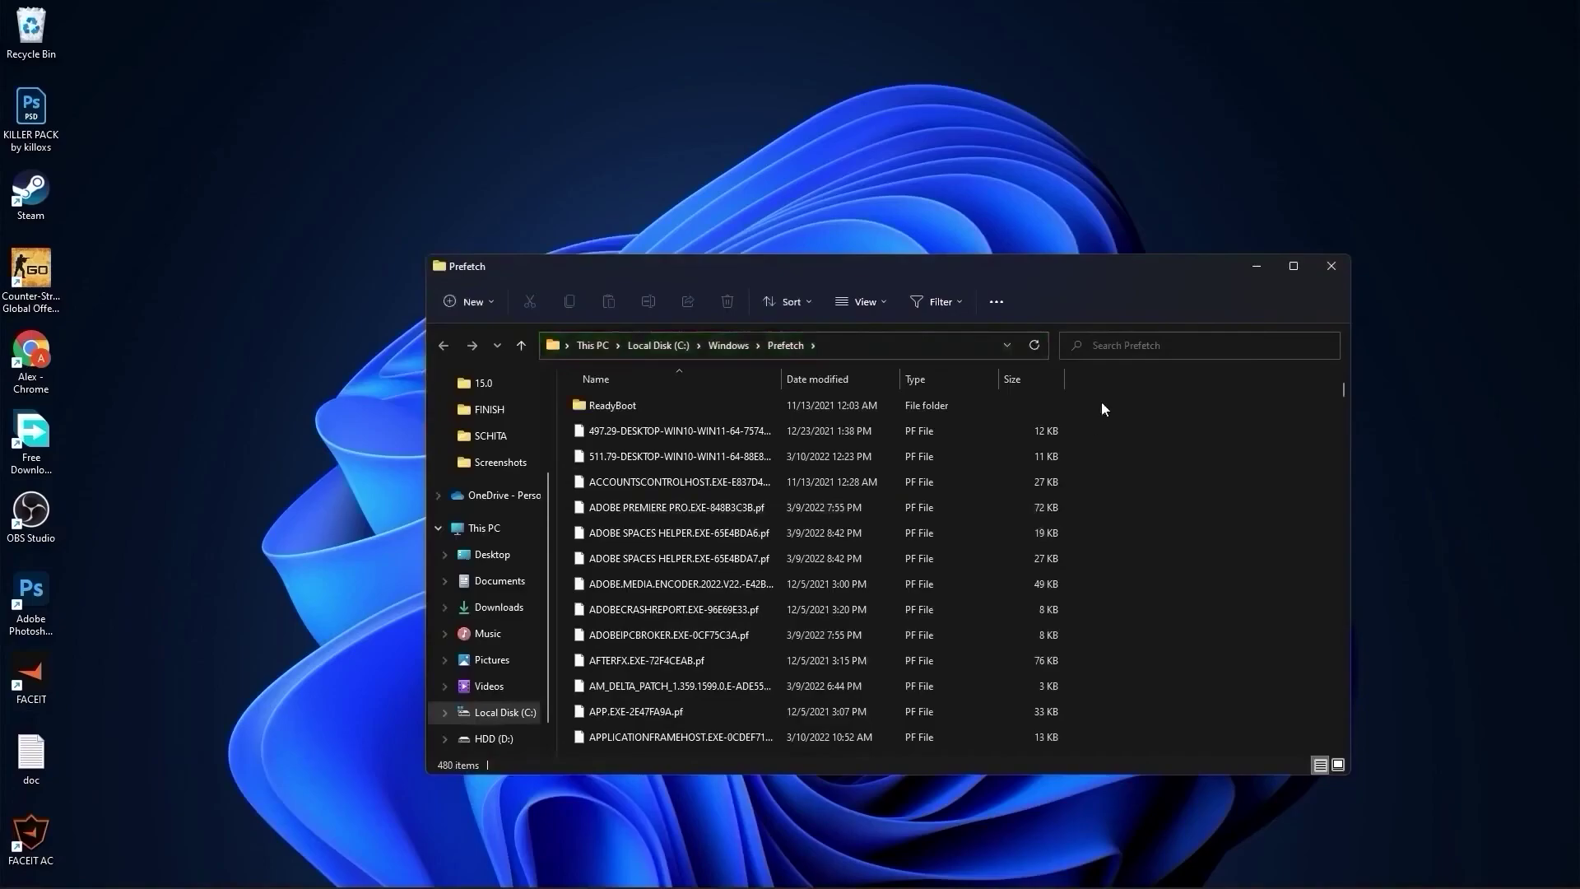
mouse_move(1102, 400)
mouse_down()
mouse_move(916, 852)
mouse_move(909, 755)
mouse_up()
right_click(951, 516)
click(971, 518)
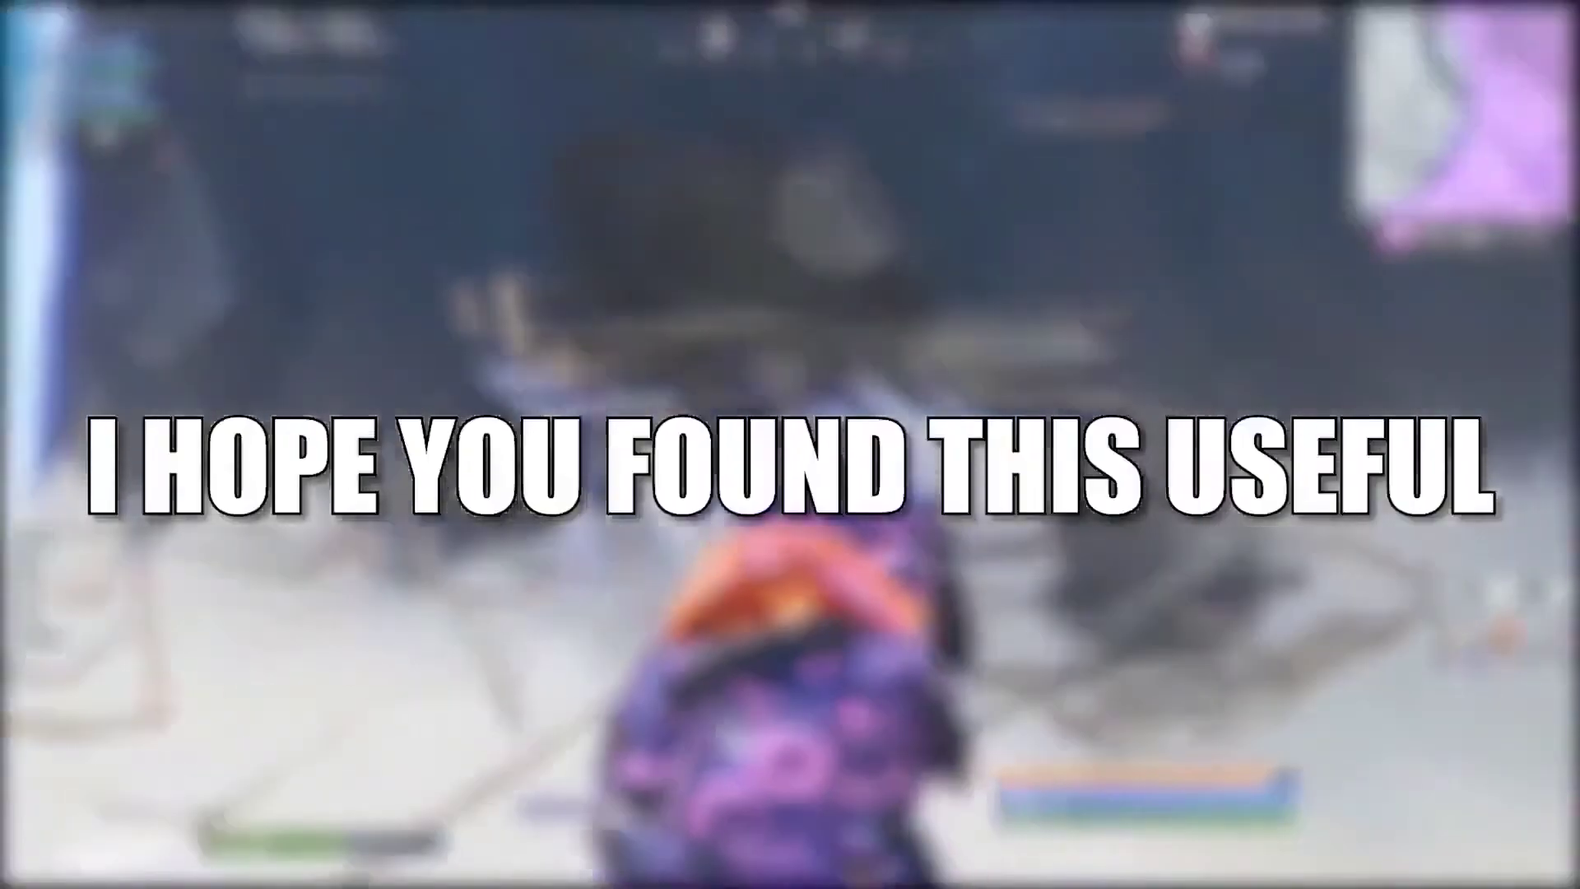